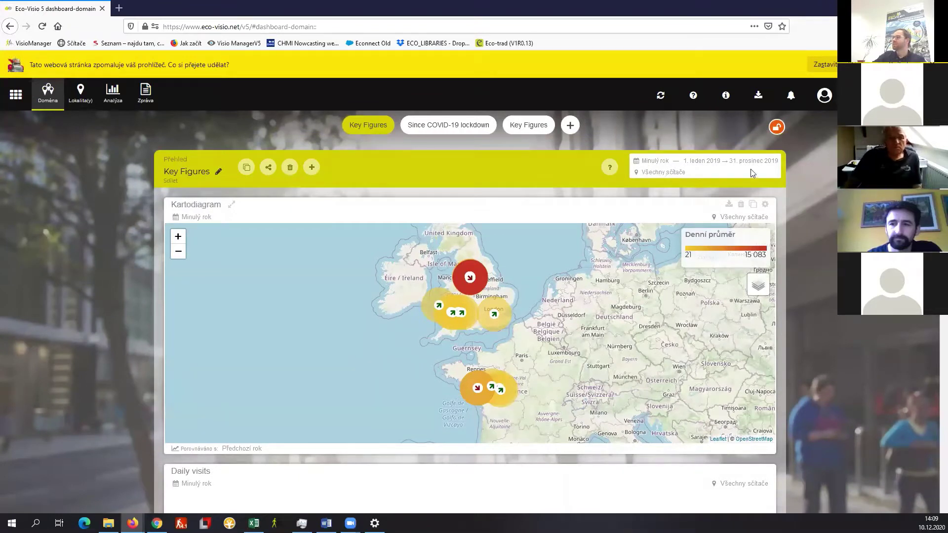
# - Examine the domain's Key Figures dashboard, including its map, location selection, daily visits, averages, profile charts and summary table
pyautogui.click(776, 128)
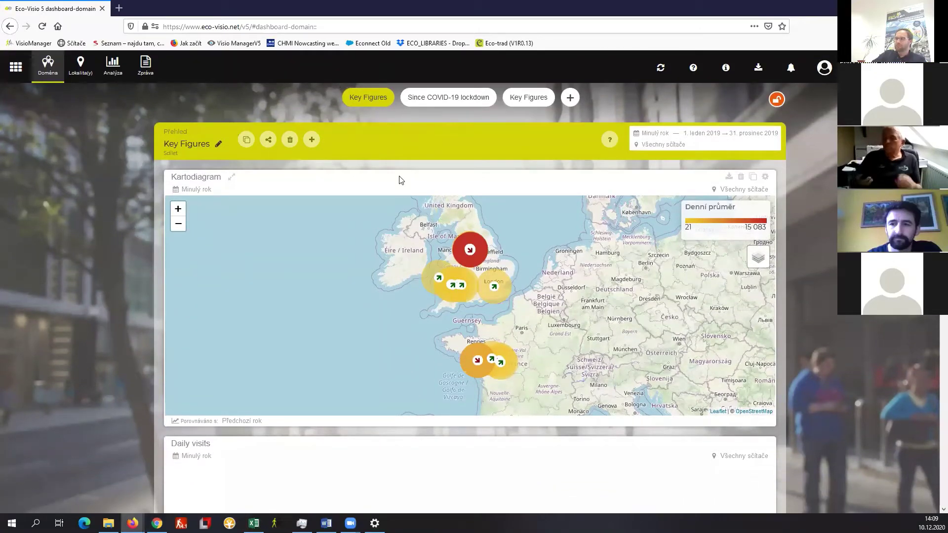
pyautogui.scroll(-3, 399, 179)
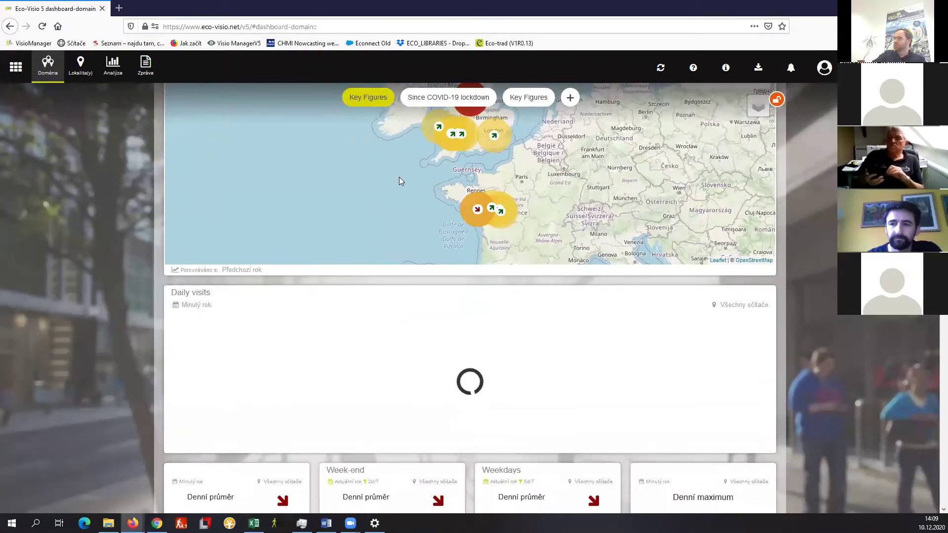
pyautogui.scroll(3, 471, 270)
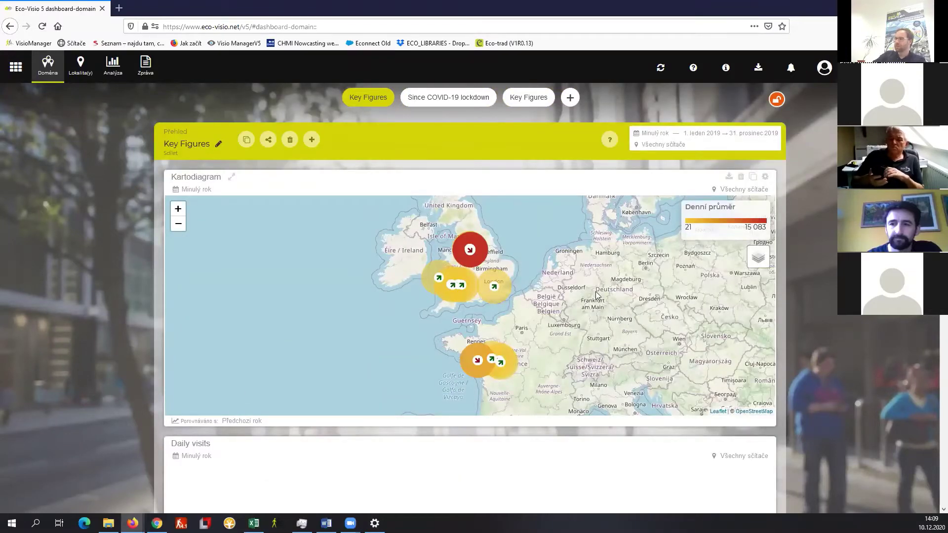
pyautogui.scroll(-6, 612, 306)
pyautogui.scroll(-12, 612, 306)
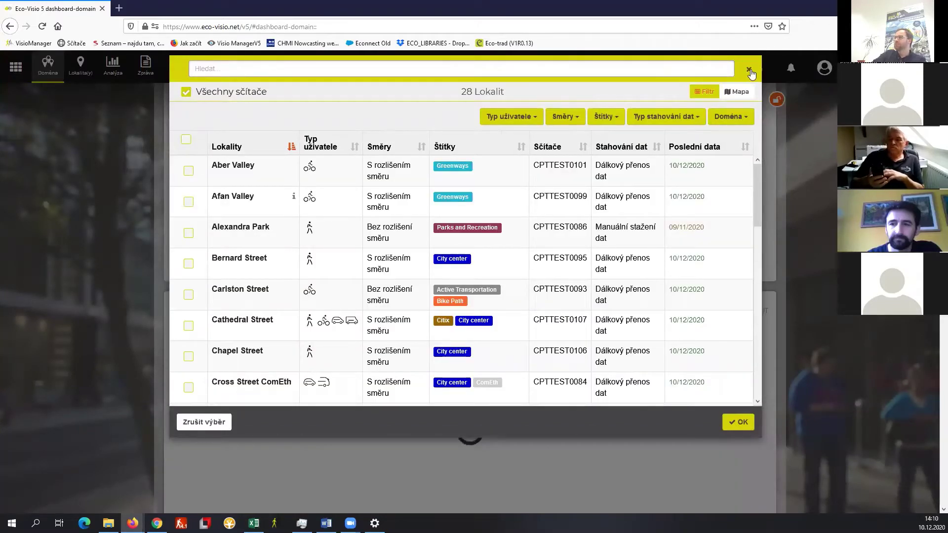
pyautogui.press('Escape')
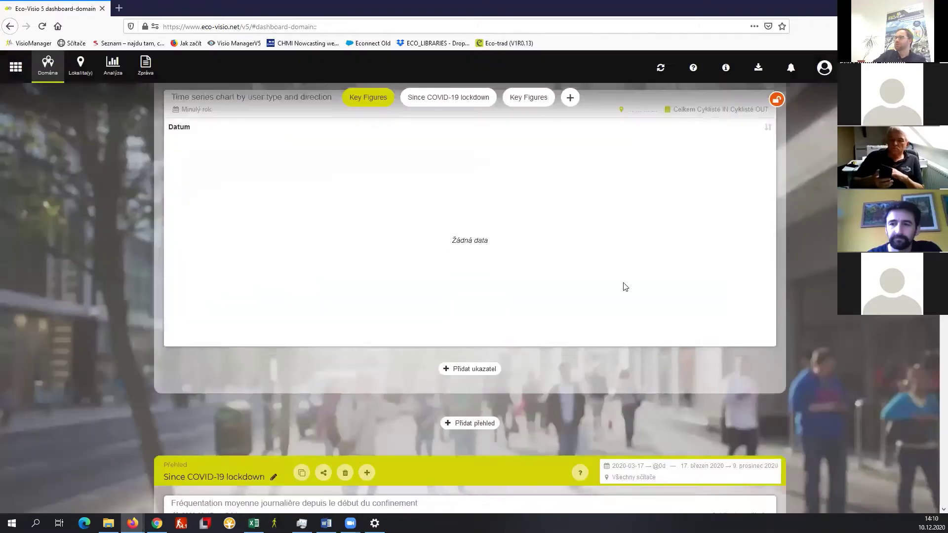
pyautogui.scroll(-2, 425, 342)
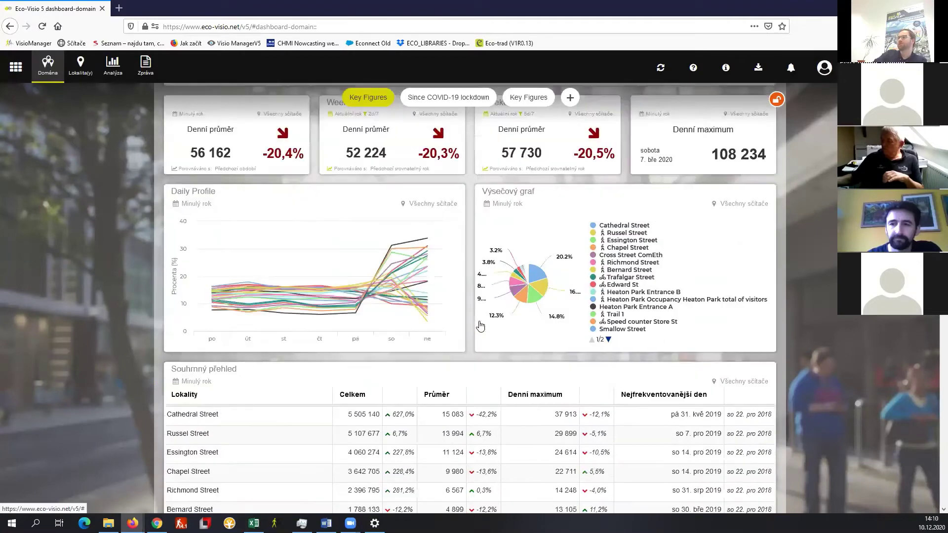
pyautogui.scroll(2, 464, 227)
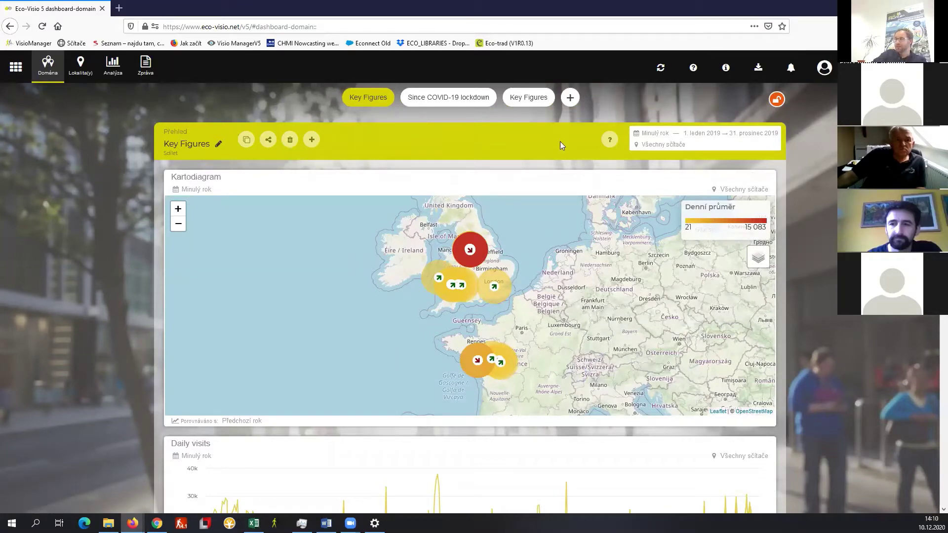
pyautogui.scroll(-1, 561, 145)
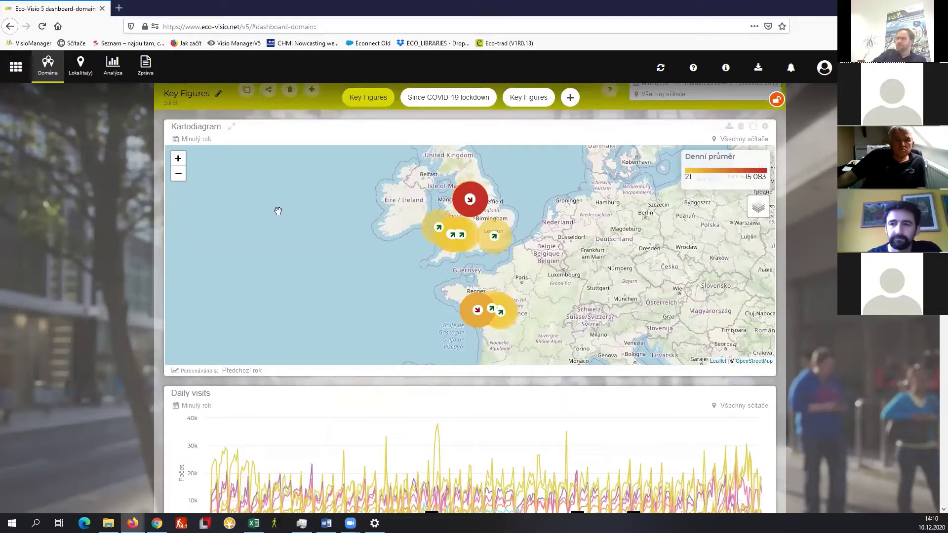
pyautogui.scroll(1, 272, 212)
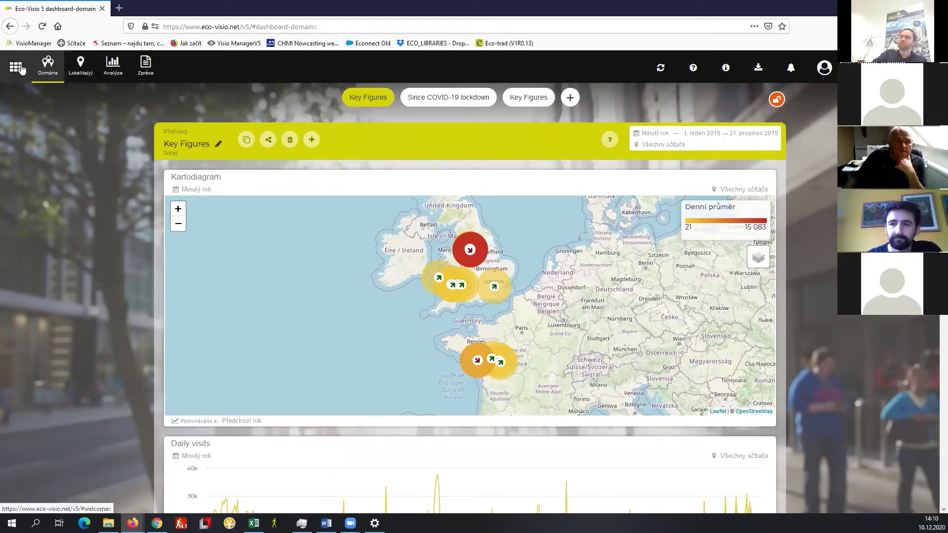
# - Open the site dashboard (Lokalita(y)) and look through the location list and its sorting options
pyautogui.click(80, 74)
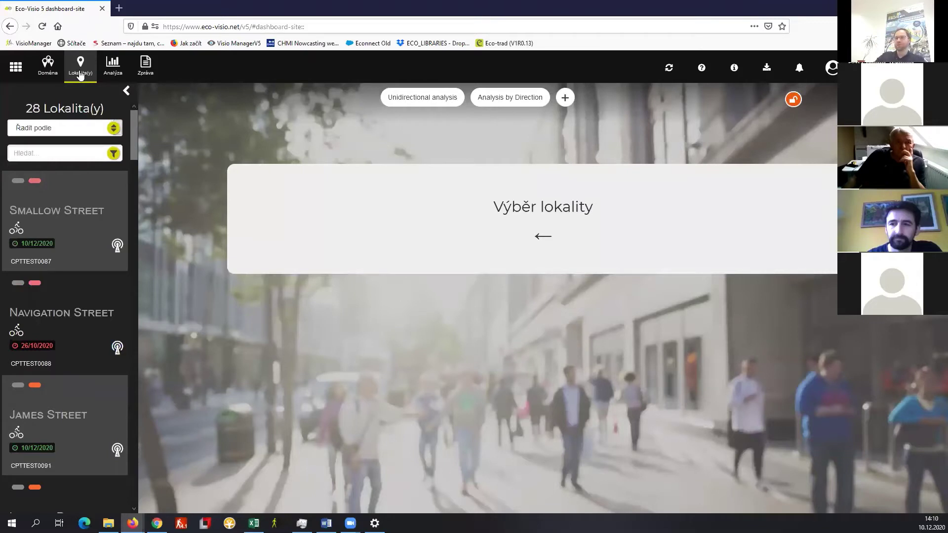
pyautogui.moveTo(131, 124)
pyautogui.mouseDown()
pyautogui.moveTo(147, 198)
pyautogui.moveTo(141, 255)
pyautogui.moveTo(130, 102)
pyautogui.moveTo(137, 108)
pyautogui.mouseUp()
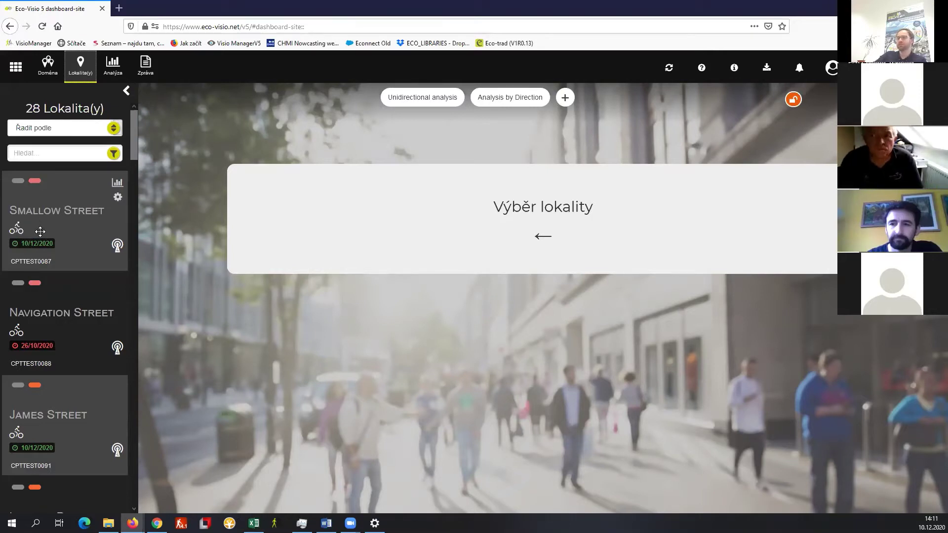
pyautogui.scroll(-3, 43, 230)
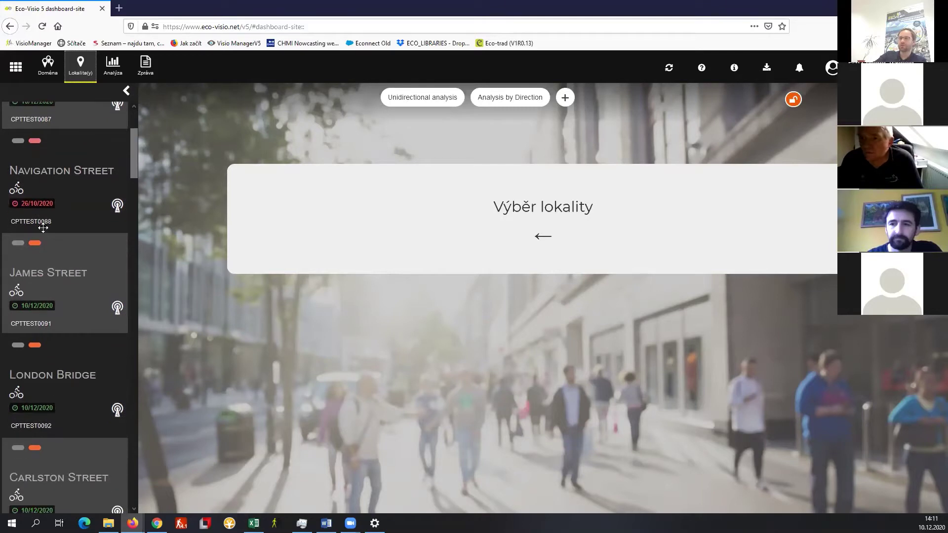
pyautogui.scroll(3, 45, 219)
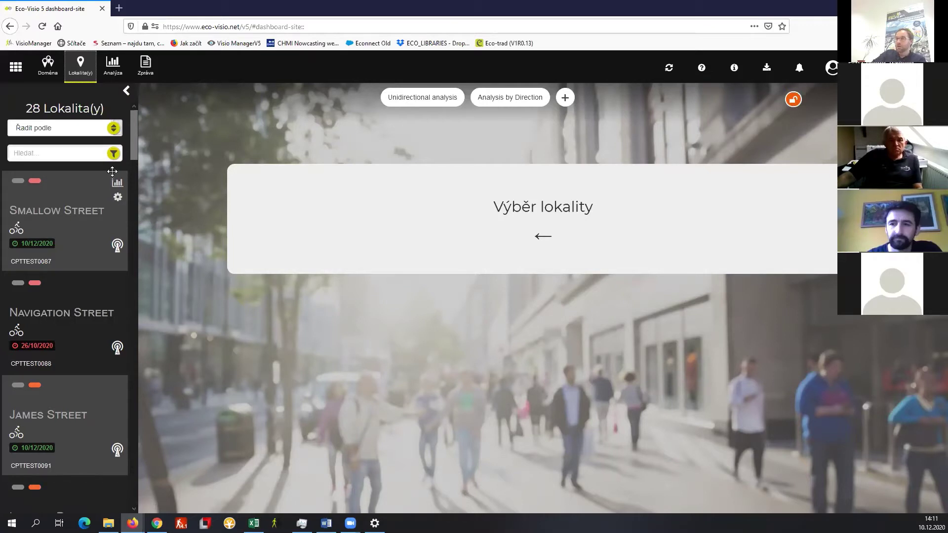
pyautogui.click(113, 129)
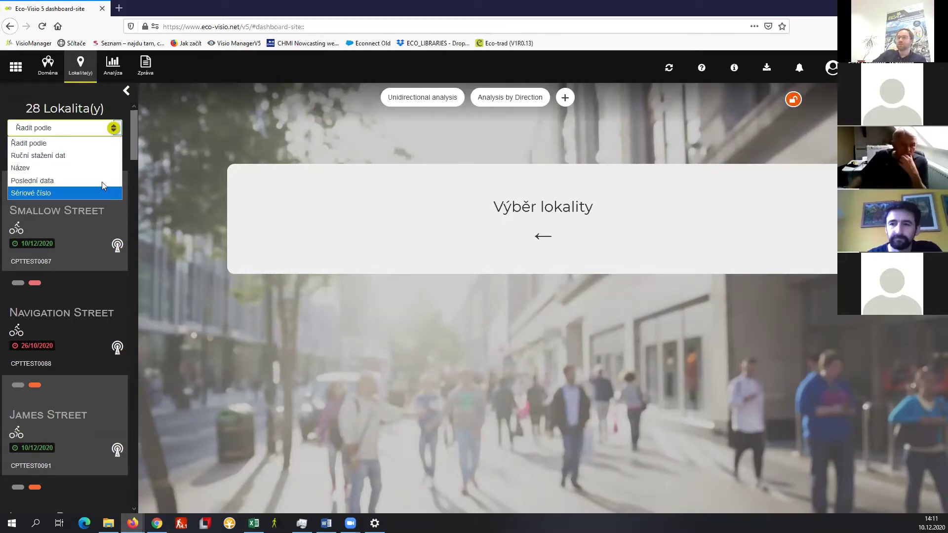
pyautogui.click(129, 128)
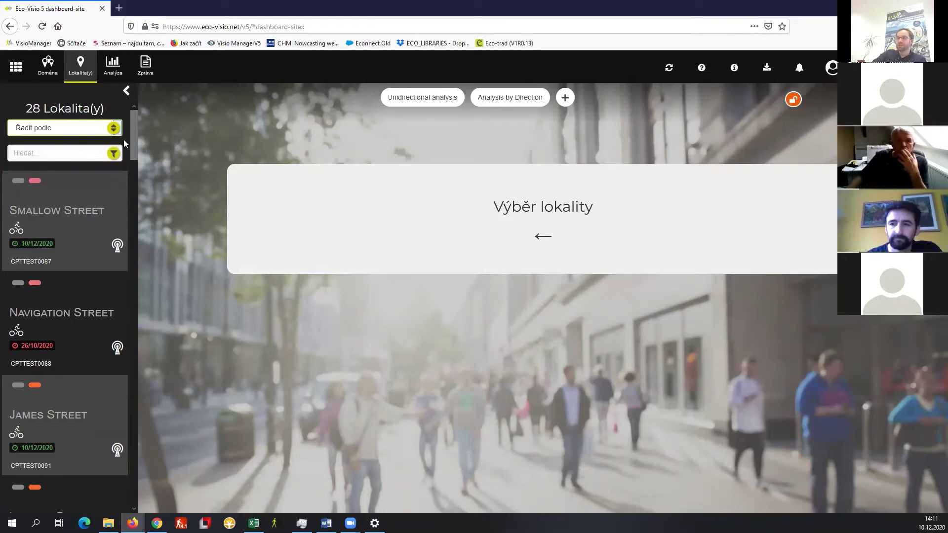
# - Filter the location list to user type Pěší and direction type Bez rozlišení směru
pyautogui.click(93, 157)
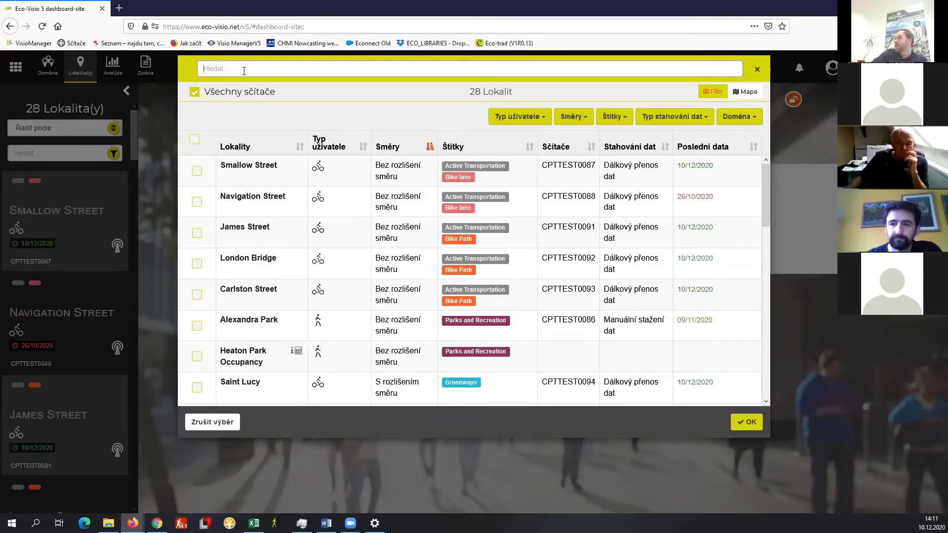
pyautogui.click(621, 121)
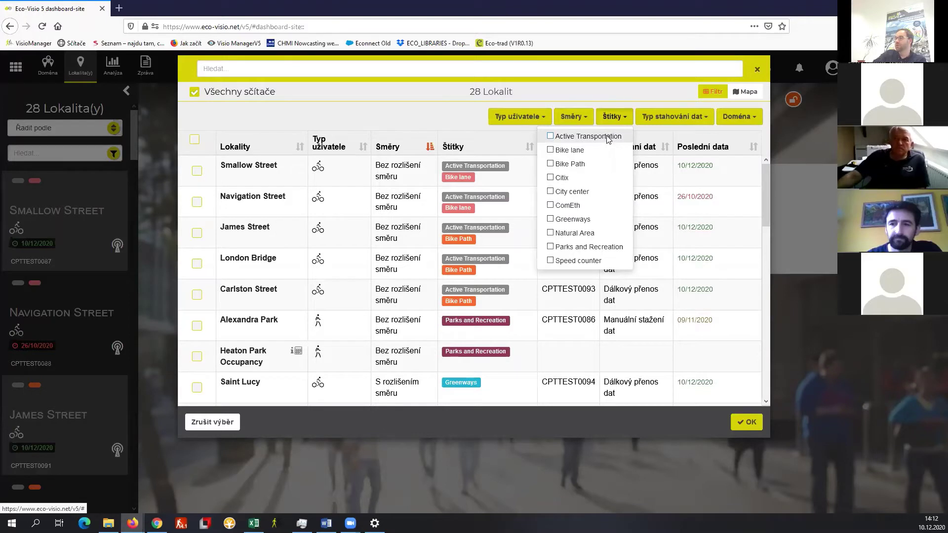
pyautogui.click(572, 118)
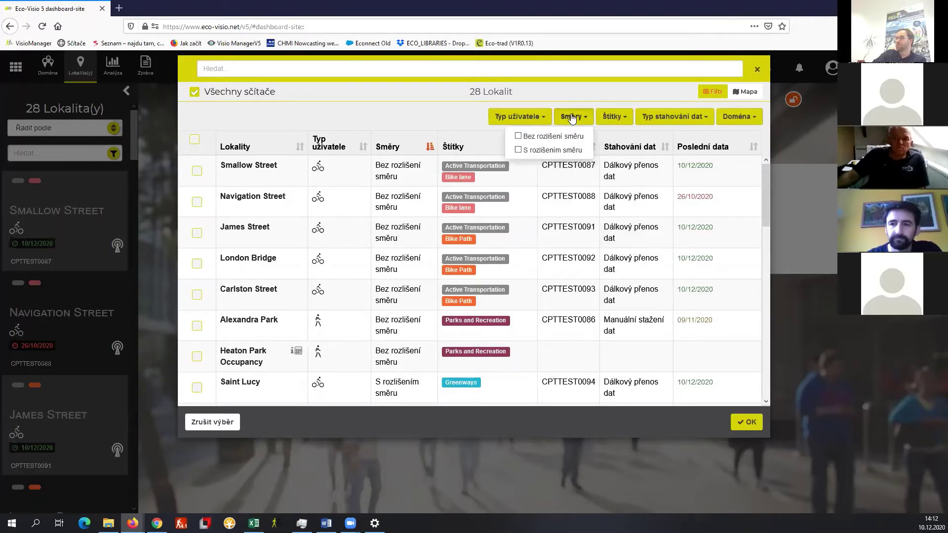
pyautogui.click(528, 121)
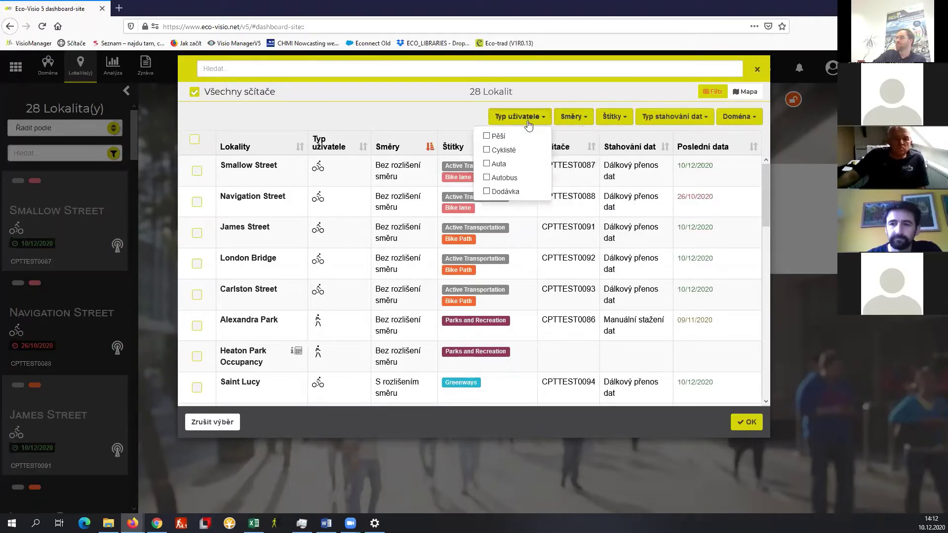
pyautogui.click(491, 136)
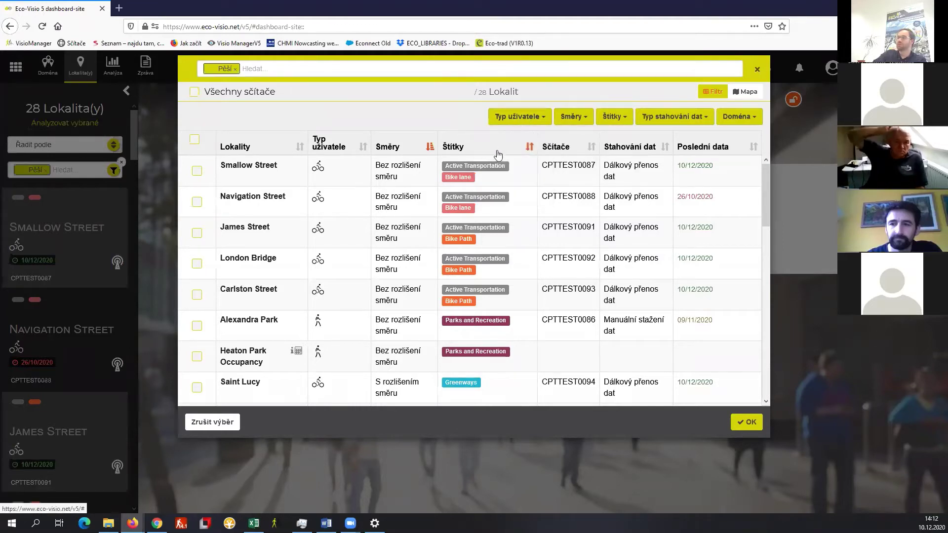
pyautogui.click(559, 123)
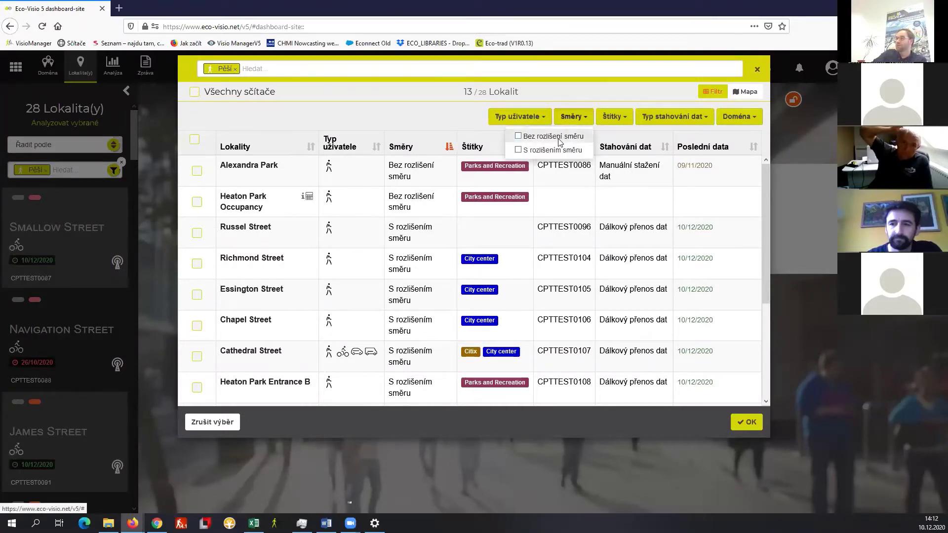
pyautogui.click(518, 137)
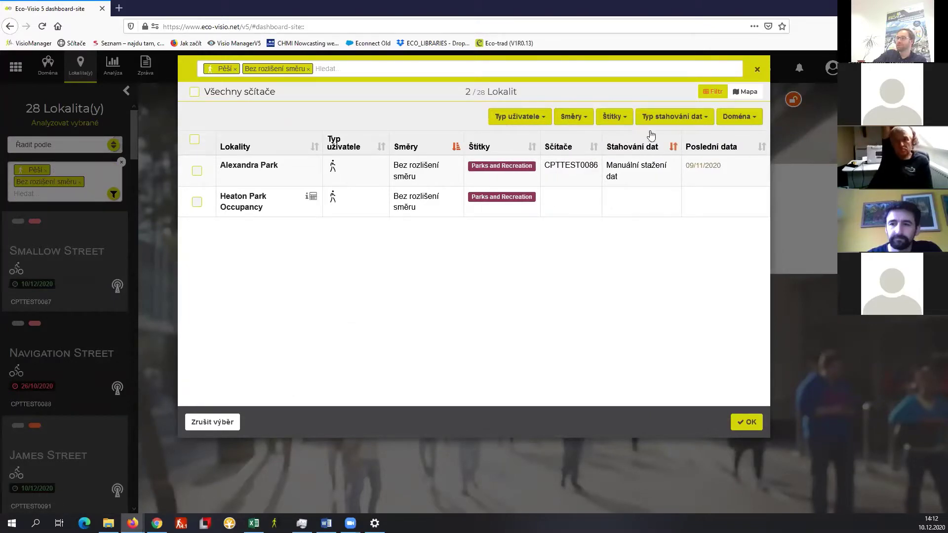
pyautogui.click(758, 70)
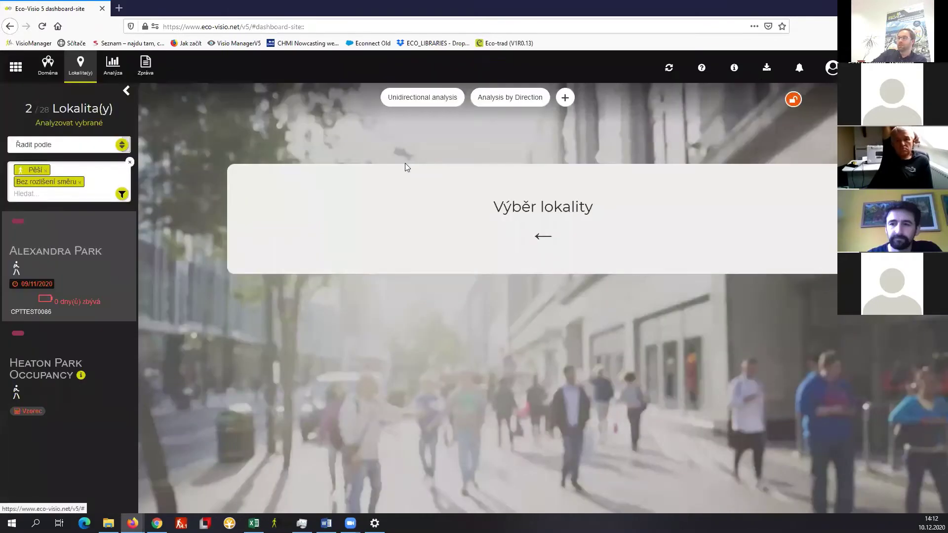
# - Remove the Pěší and Bez rozlišení směru filters from the location list
pyautogui.click(79, 182)
pyautogui.click(46, 172)
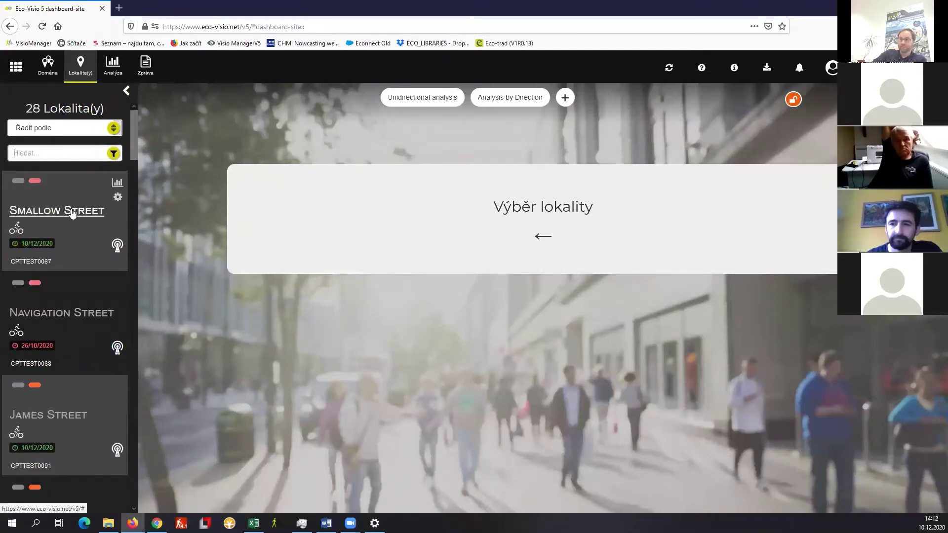
# - Open the Smallow Street location's Unidirectional analysis dashboard and look over its map, gallery and daily averages
pyautogui.click(72, 212)
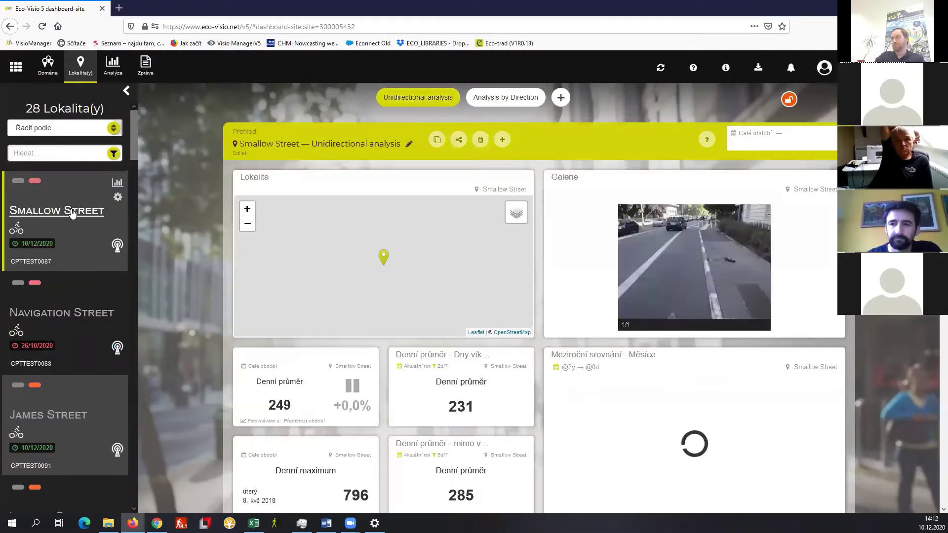
pyautogui.click(77, 210)
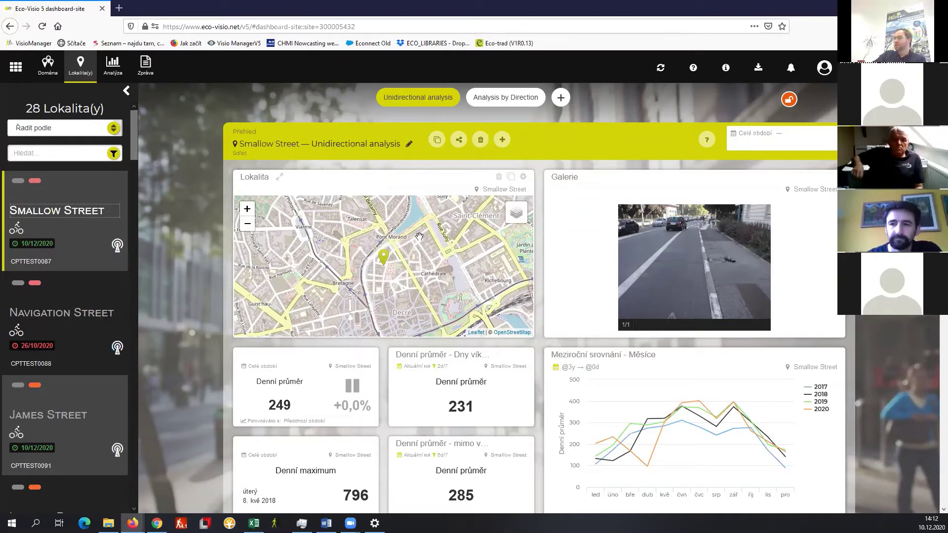
pyautogui.scroll(-2, 437, 248)
pyautogui.scroll(-2, 437, 249)
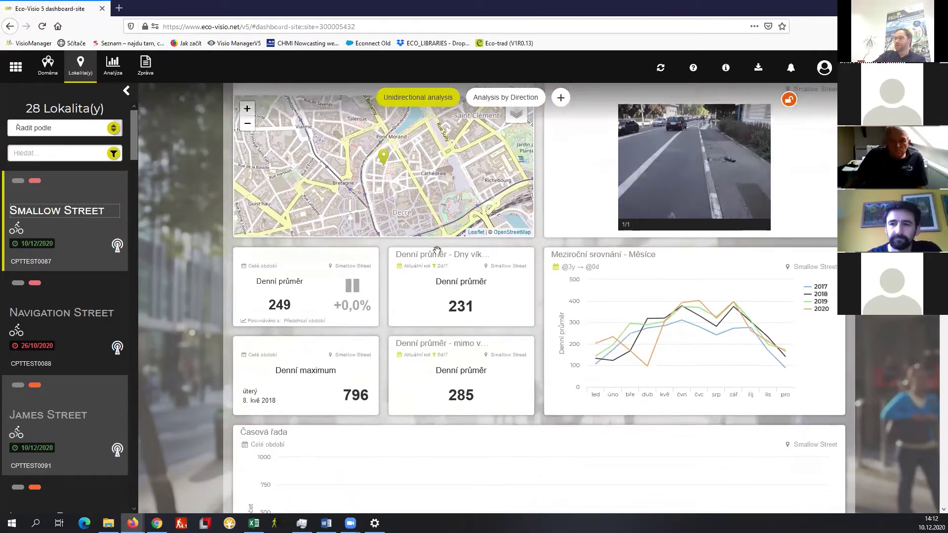
pyautogui.scroll(4, 435, 252)
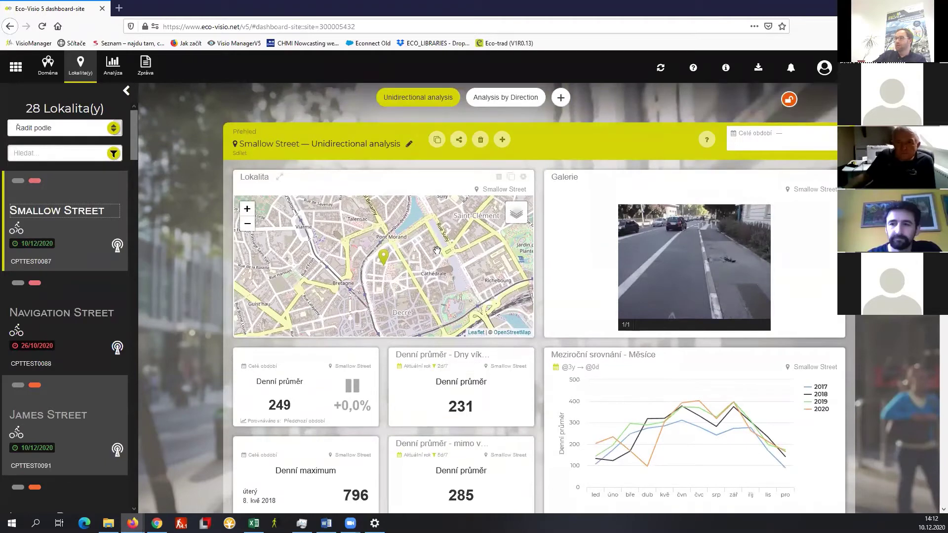
# - Switch the Smallow Street dashboard to read-only mode and back to editing mode
pyautogui.click(790, 102)
pyautogui.click(789, 102)
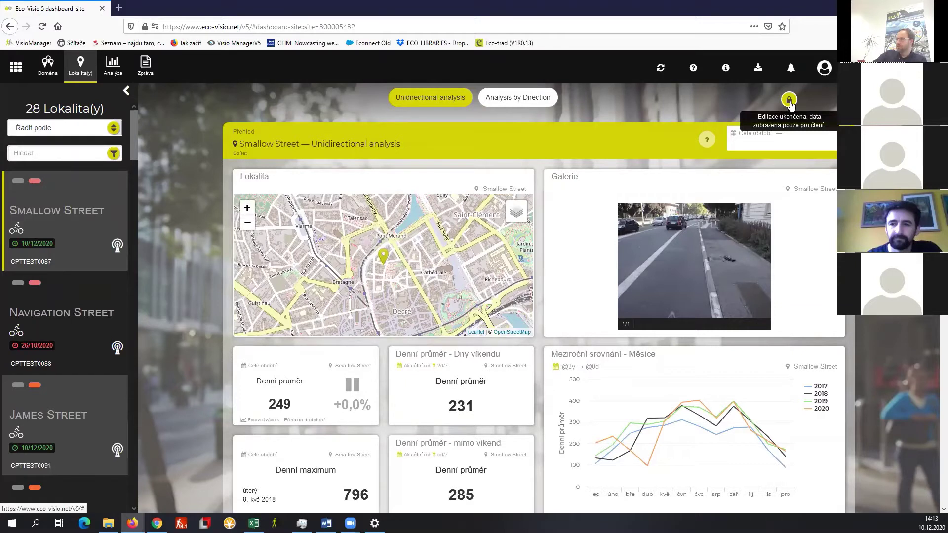
pyautogui.click(790, 101)
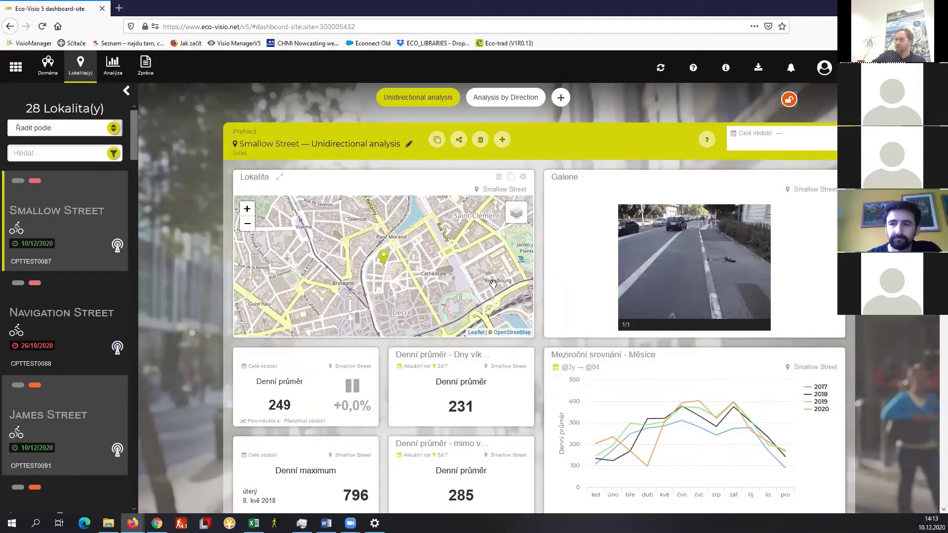
# - Examine Smallow Street's monthly year-on-year comparison, time series chart and average figures
pyautogui.scroll(-1, 574, 251)
pyautogui.scroll(-2, 573, 251)
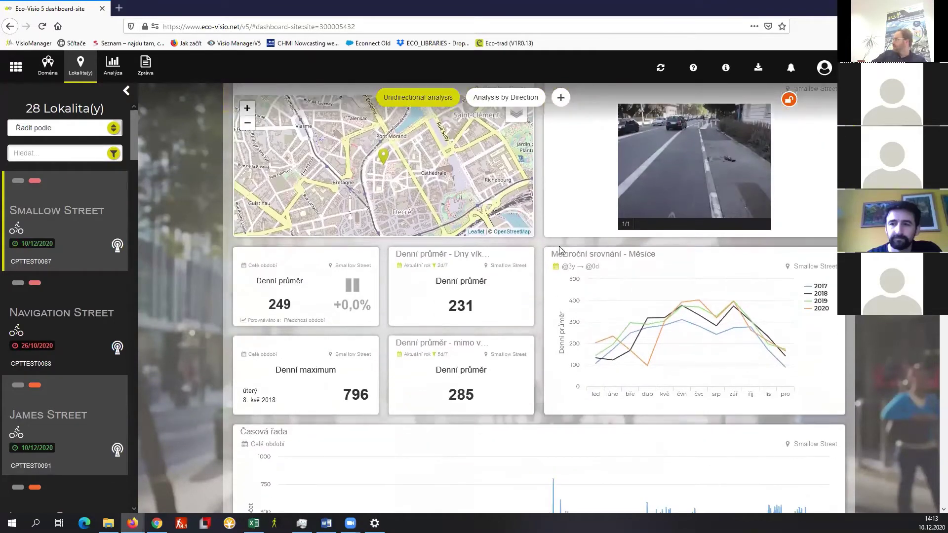
pyautogui.scroll(-4, 558, 249)
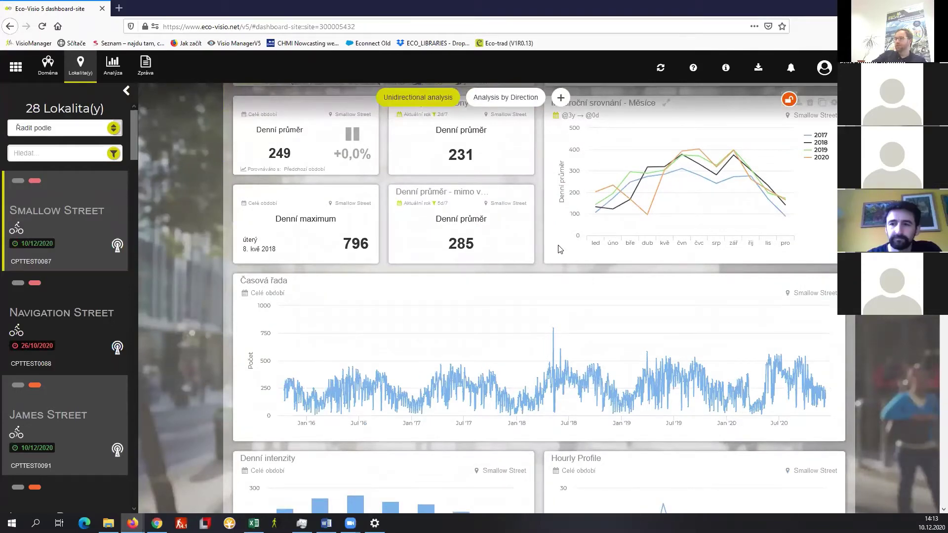
pyautogui.scroll(7, 561, 249)
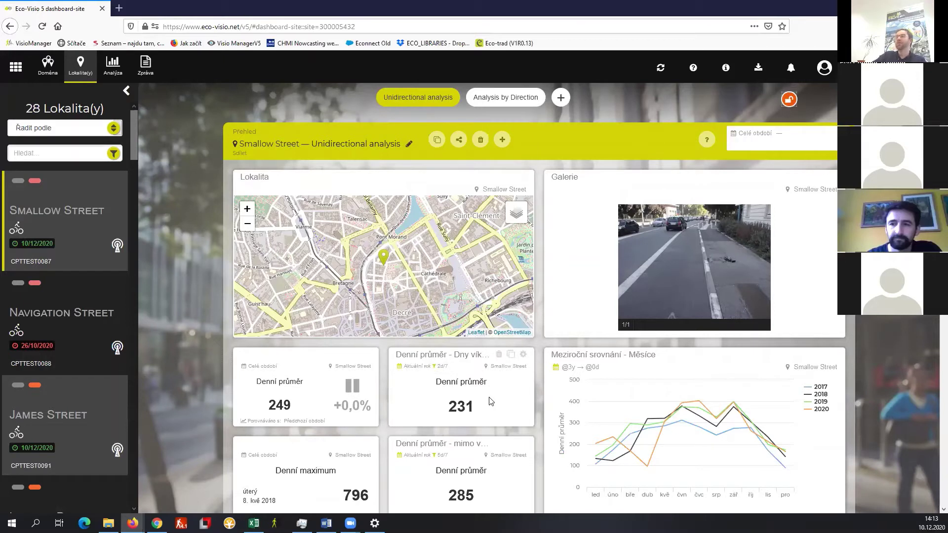
# - Open the Navigation Street location's Unidirectional analysis dashboard and look over its daily averages and charts
pyautogui.click(95, 314)
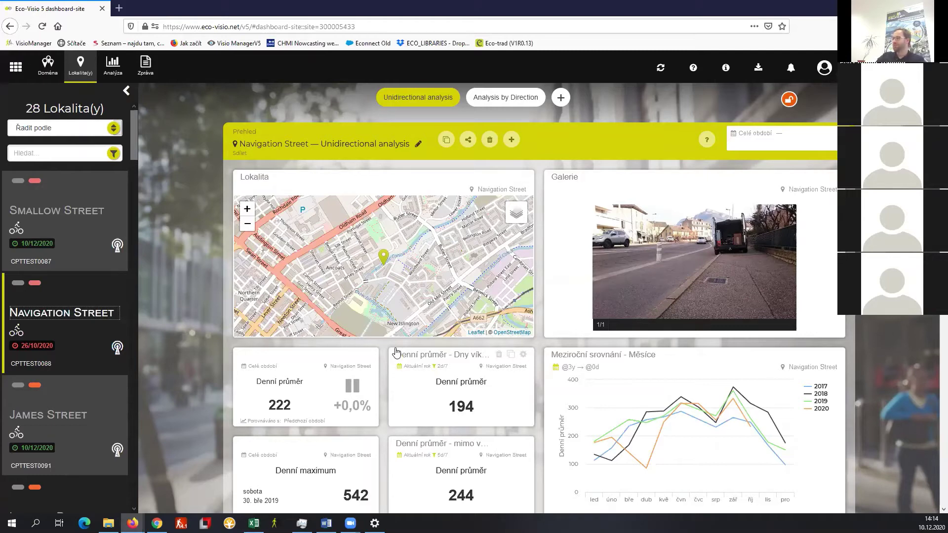
pyautogui.scroll(-5, 429, 354)
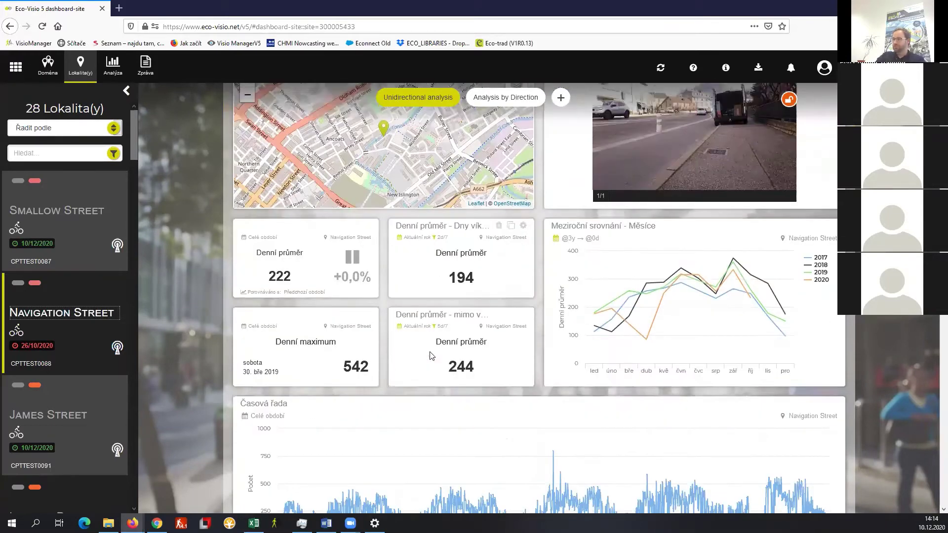
# - Start adding an indicator to Navigation Street's Unidirectional analysis dashboard and choose the previous year (Minulý rok) as its period
pyautogui.scroll(-5, 429, 352)
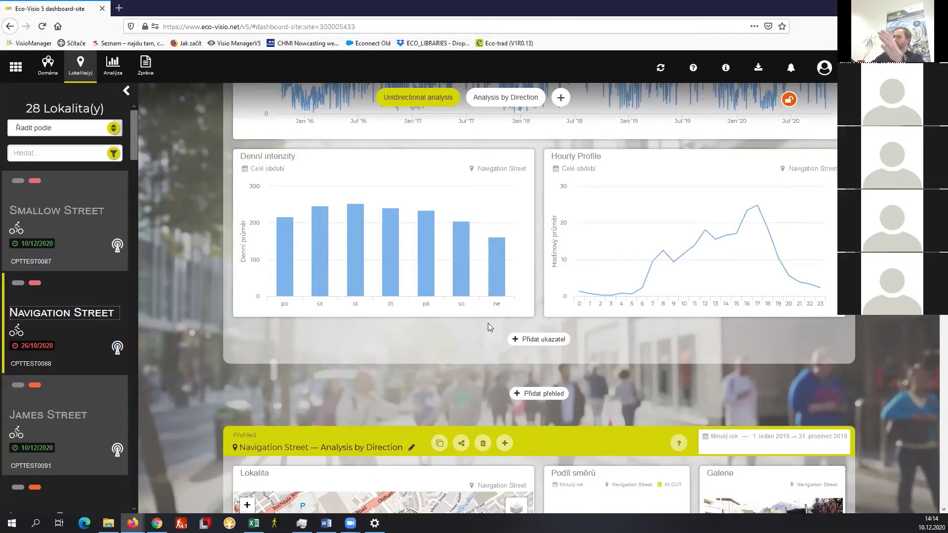
pyautogui.click(539, 341)
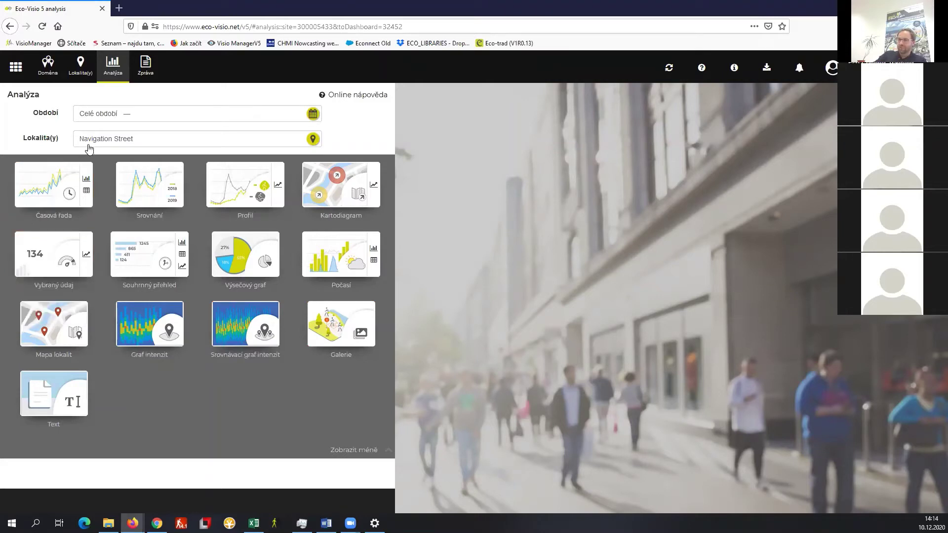
pyautogui.click(111, 115)
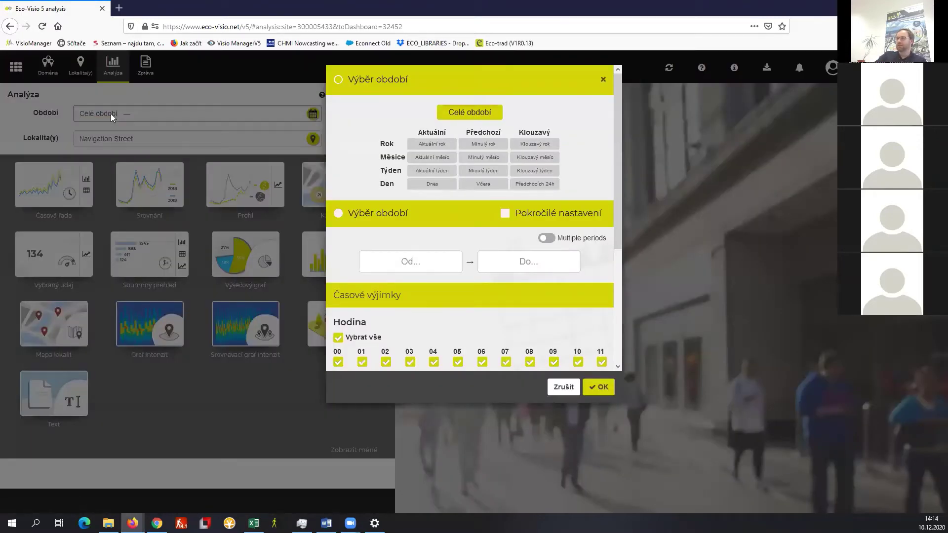
pyautogui.click(483, 145)
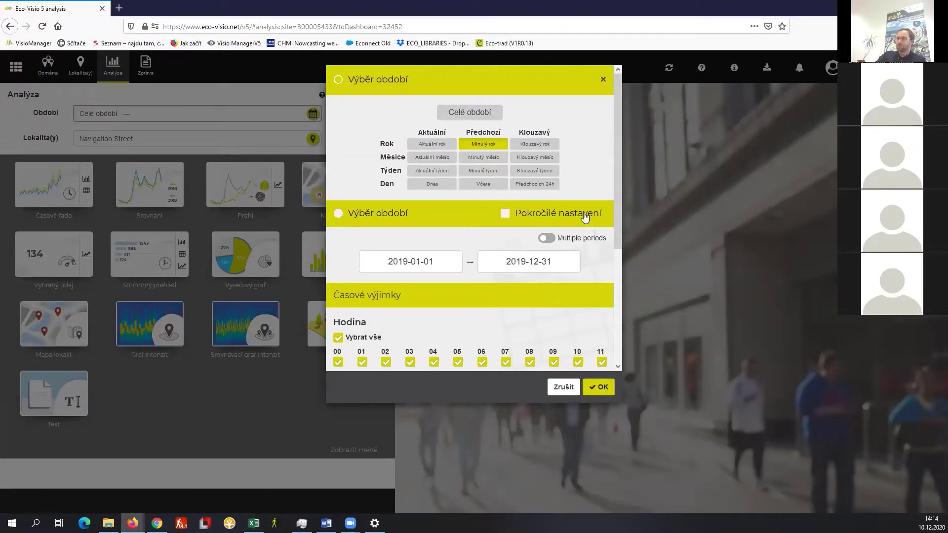
# - Switch the analysis to a custom period and set its end date to 31 January 2019 at 23:59
pyautogui.scroll(-1, 592, 204)
pyautogui.scroll(1, 531, 158)
pyautogui.click(364, 223)
pyautogui.click(401, 265)
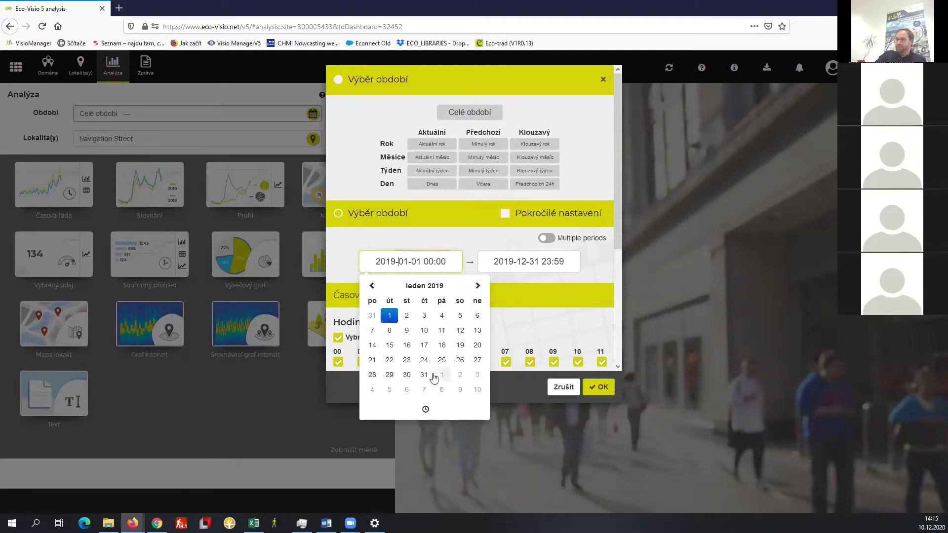
pyautogui.click(517, 261)
pyautogui.click(522, 288)
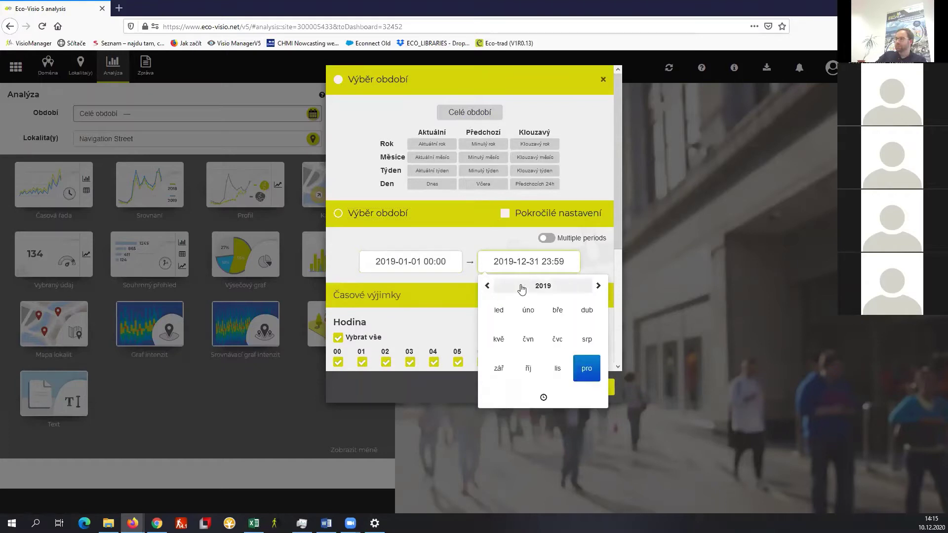
pyautogui.click(499, 310)
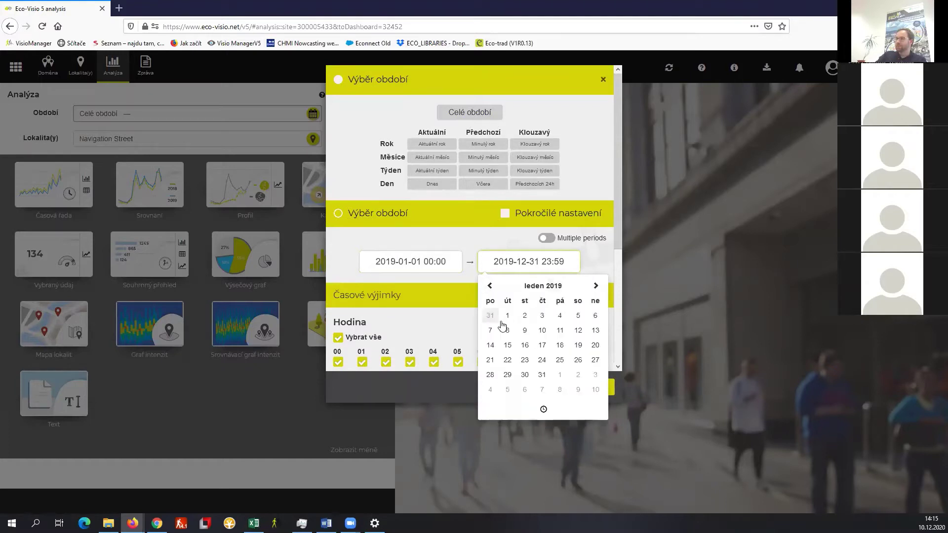
pyautogui.click(542, 375)
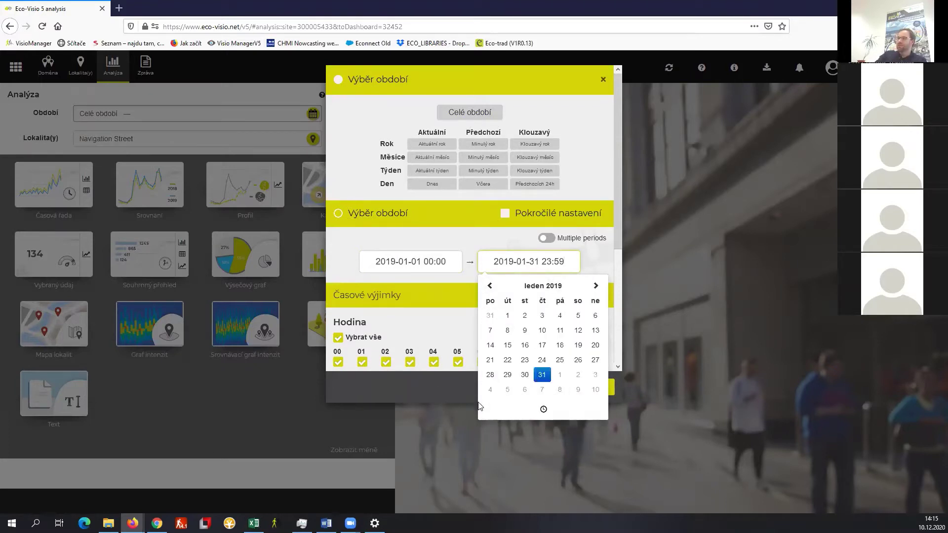
pyautogui.click(544, 410)
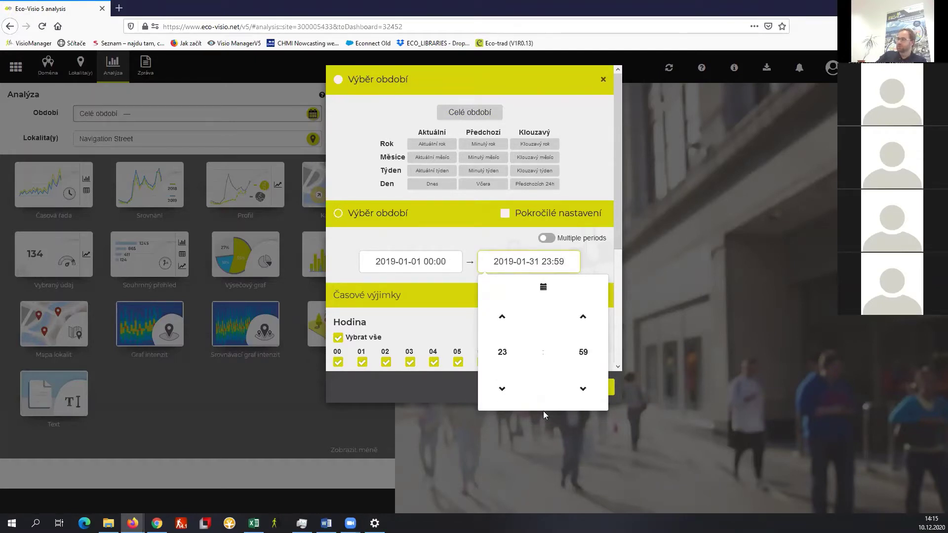
pyautogui.click(460, 244)
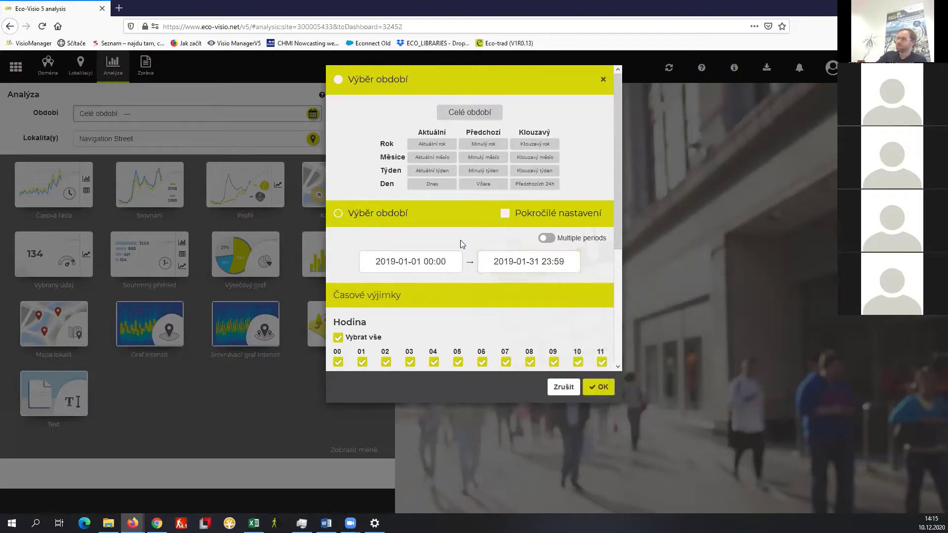
# - Exclude the hours 00 to 04 and 21 to 23 from the analysis period
pyautogui.scroll(-2, 460, 252)
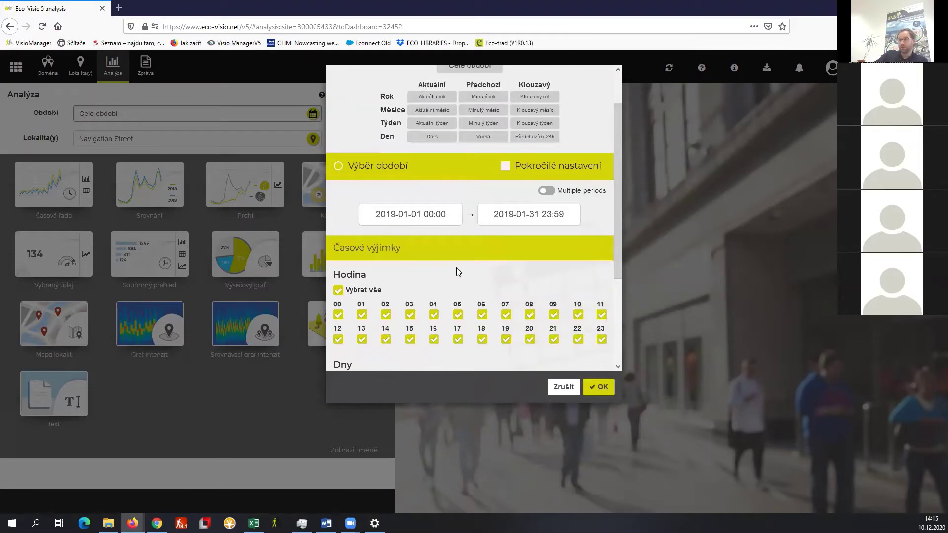
pyautogui.click(338, 315)
pyautogui.click(363, 316)
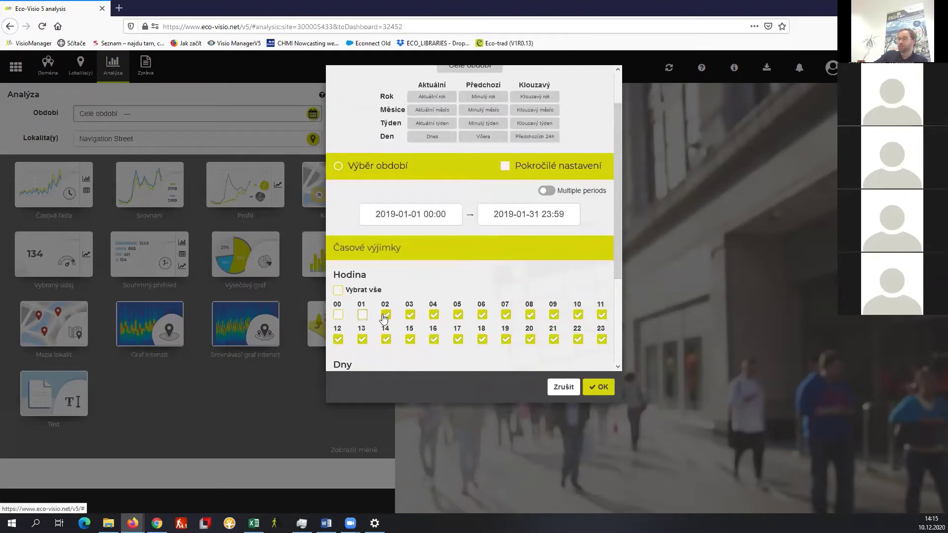
pyautogui.click(386, 316)
pyautogui.click(410, 316)
pyautogui.click(433, 316)
pyautogui.click(602, 340)
pyautogui.click(578, 339)
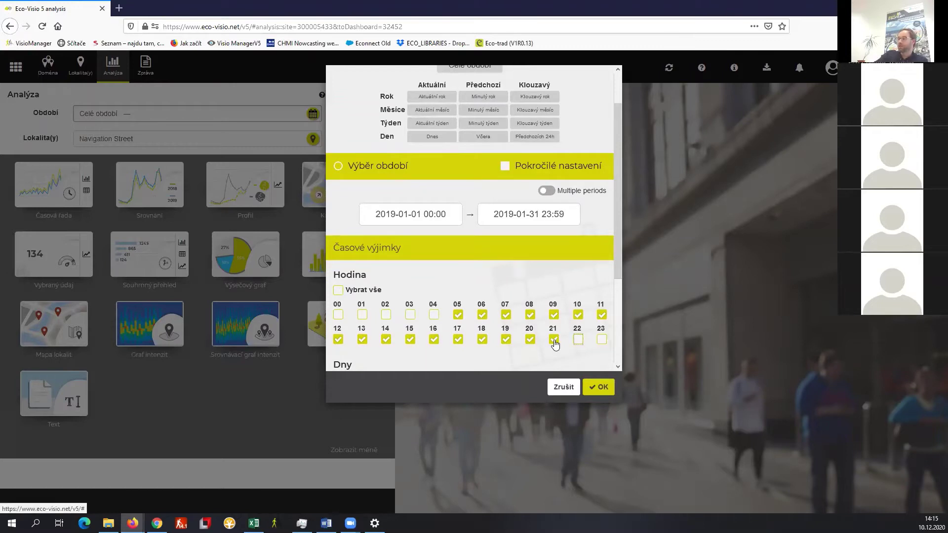
pyautogui.click(554, 340)
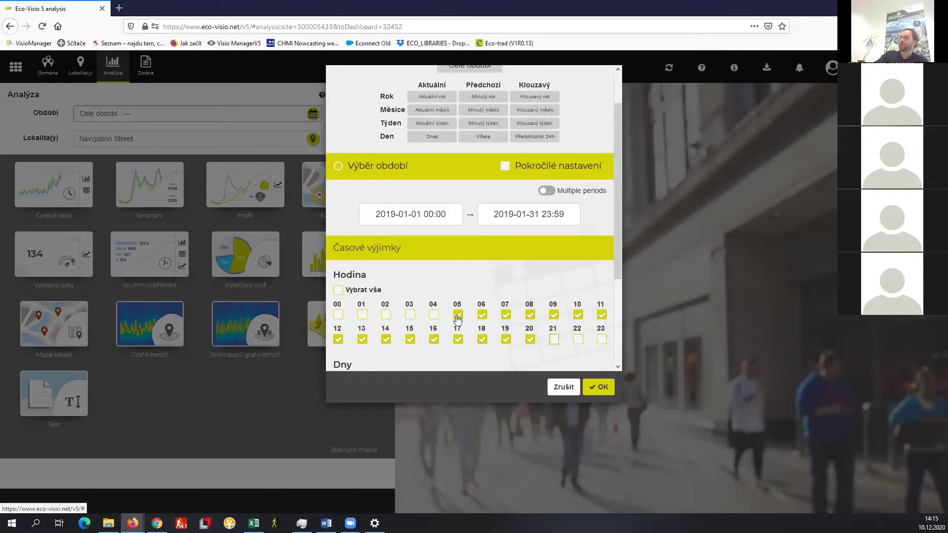
# - Restrict the period to weekends, exclude January to March and October to December, and apply the period settings
pyautogui.scroll(-2, 489, 335)
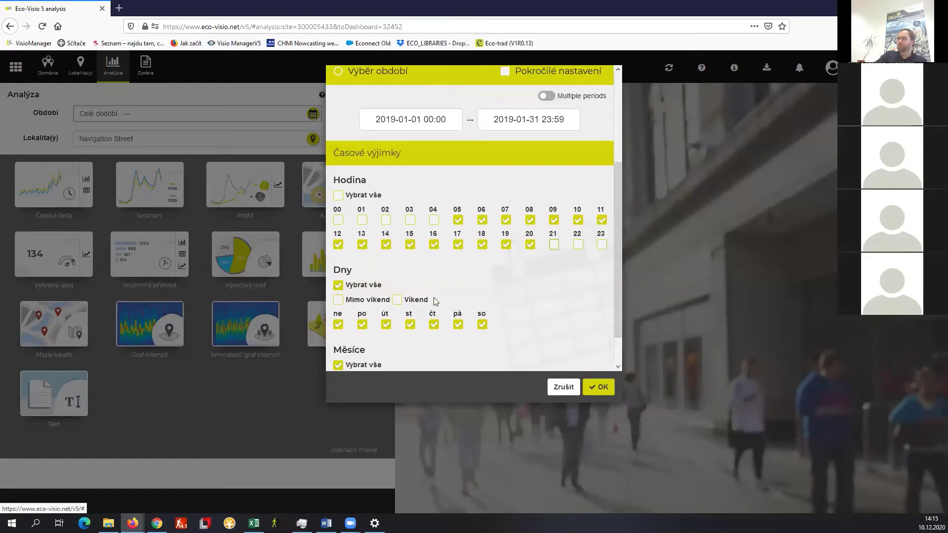
pyautogui.click(397, 301)
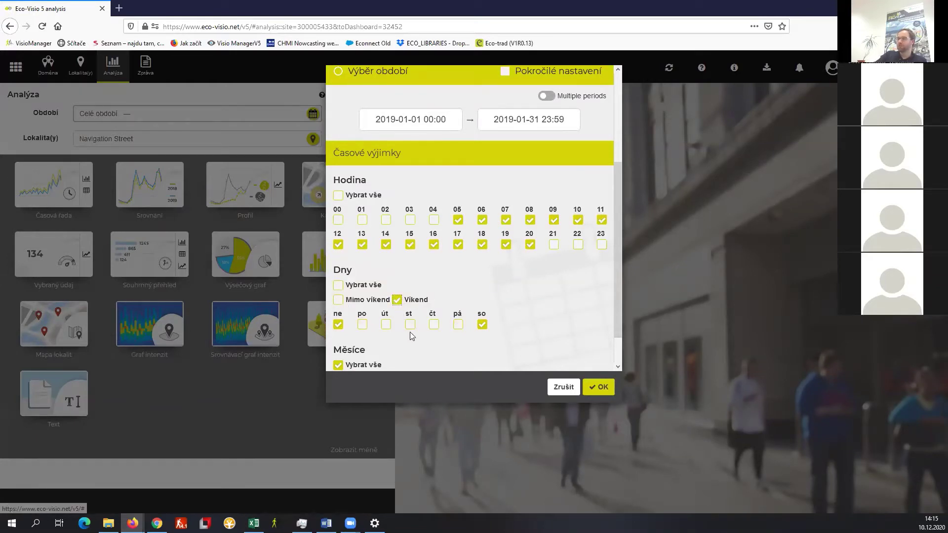
pyautogui.scroll(-1, 410, 332)
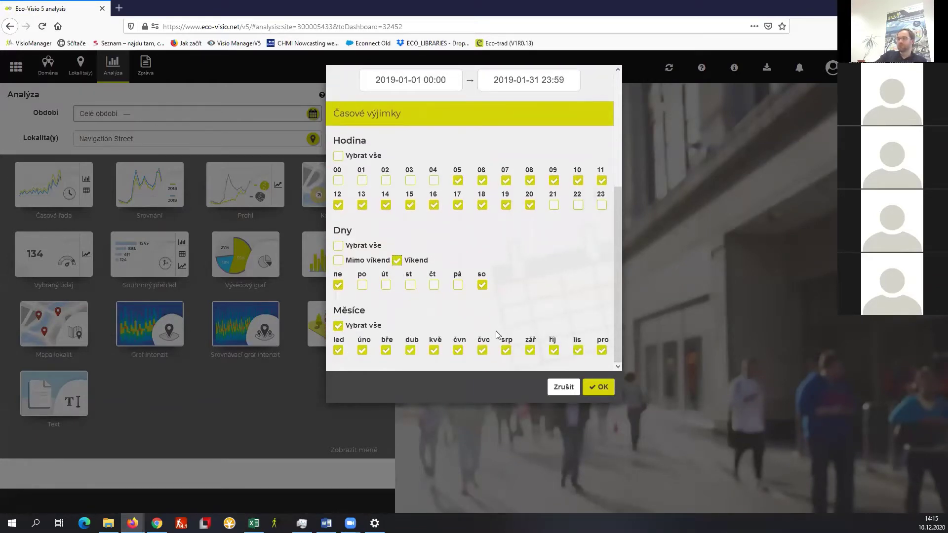
pyautogui.click(339, 351)
pyautogui.click(361, 351)
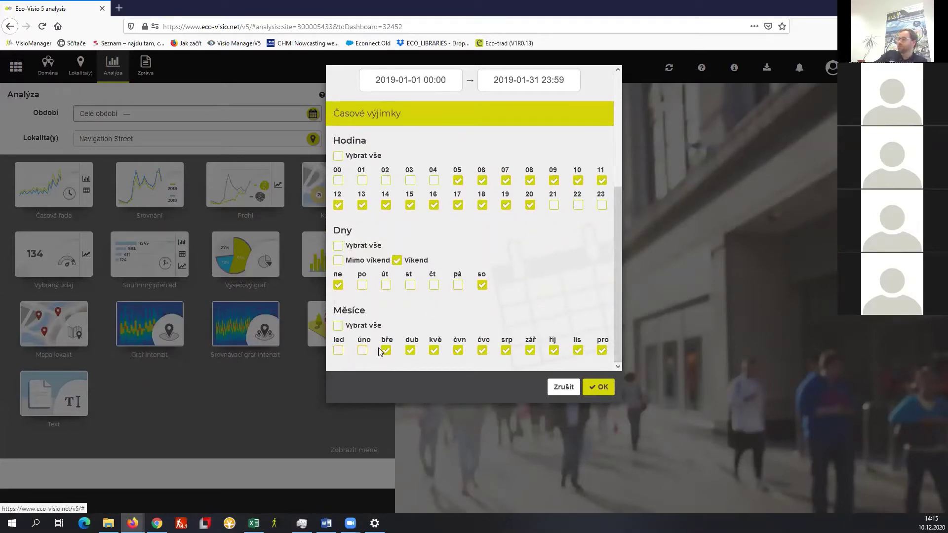
pyautogui.click(386, 351)
pyautogui.click(603, 351)
pyautogui.click(577, 351)
pyautogui.click(553, 351)
pyautogui.click(597, 388)
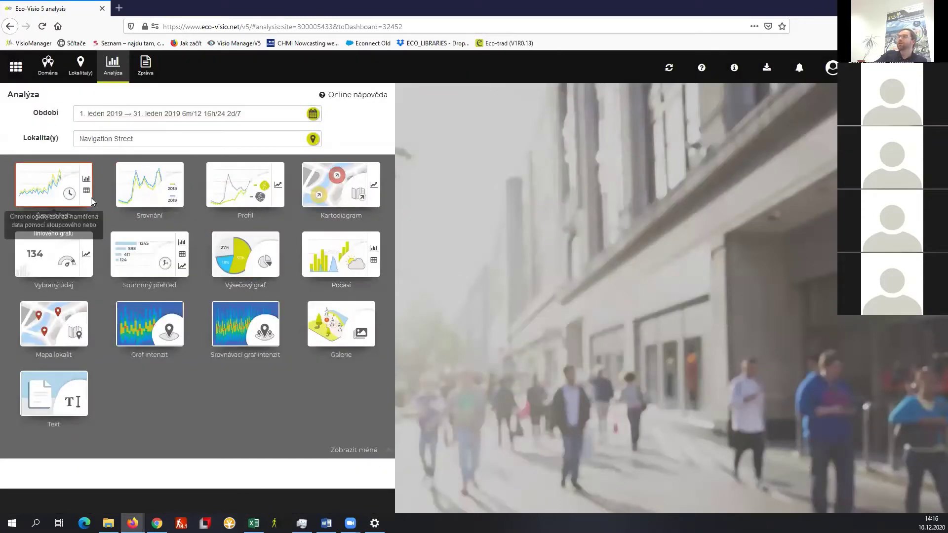
# - Add James Street and London Bridge to the analysis locations alongside Navigation Street
pyautogui.click(146, 143)
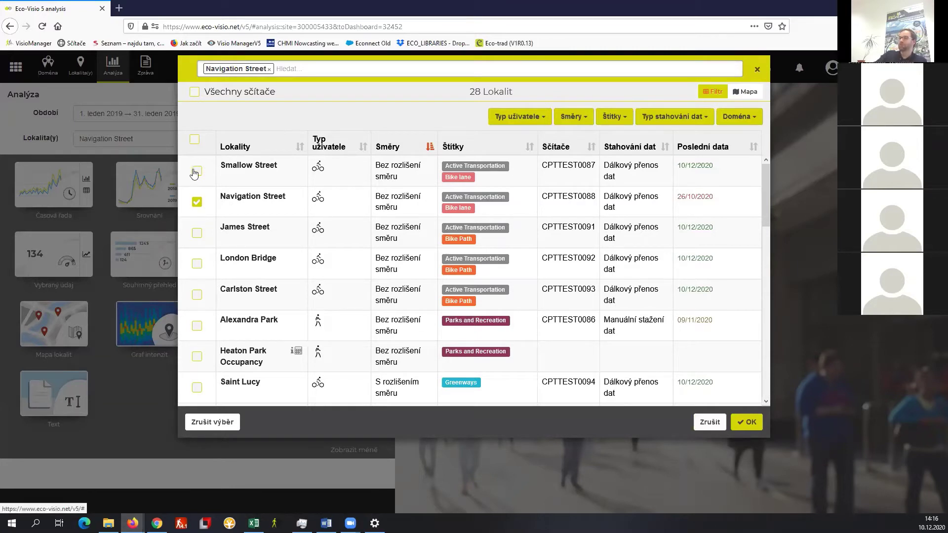
pyautogui.click(197, 234)
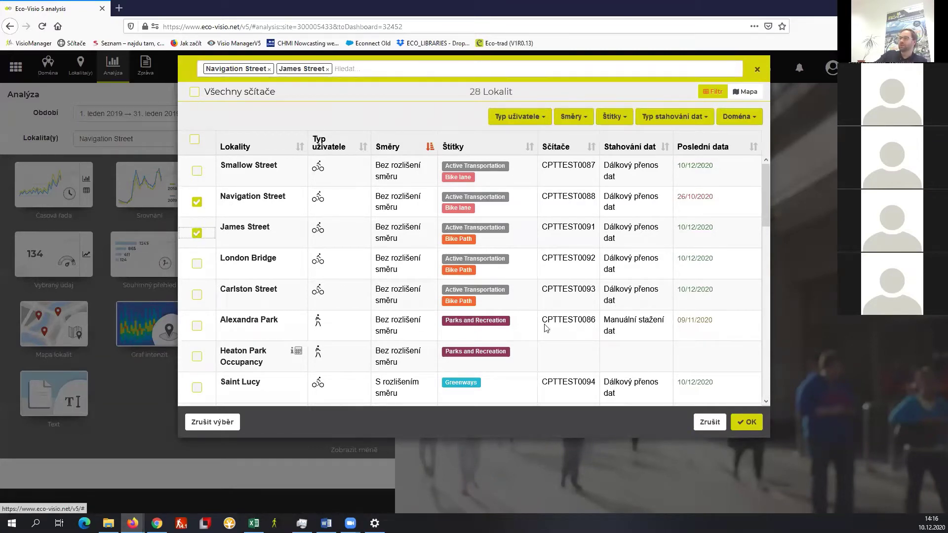
pyautogui.click(197, 265)
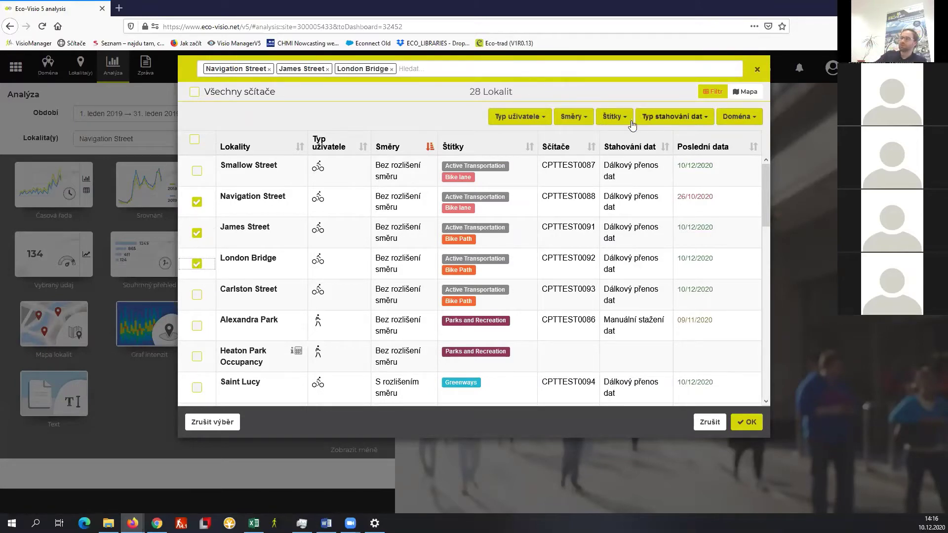
pyautogui.click(747, 423)
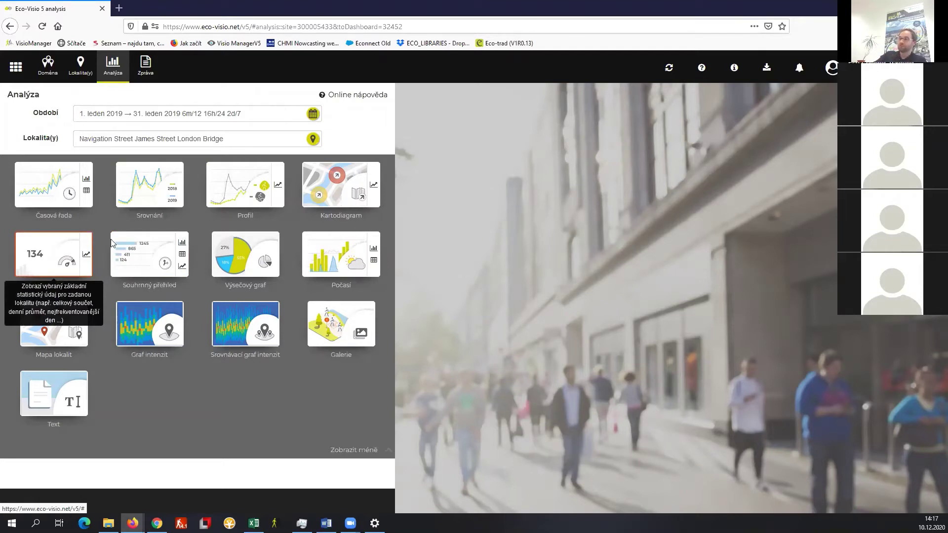
# - Choose the Souhrnný přehled (summary overview) analysis and set its period to Celé období (whole period)
pyautogui.click(139, 251)
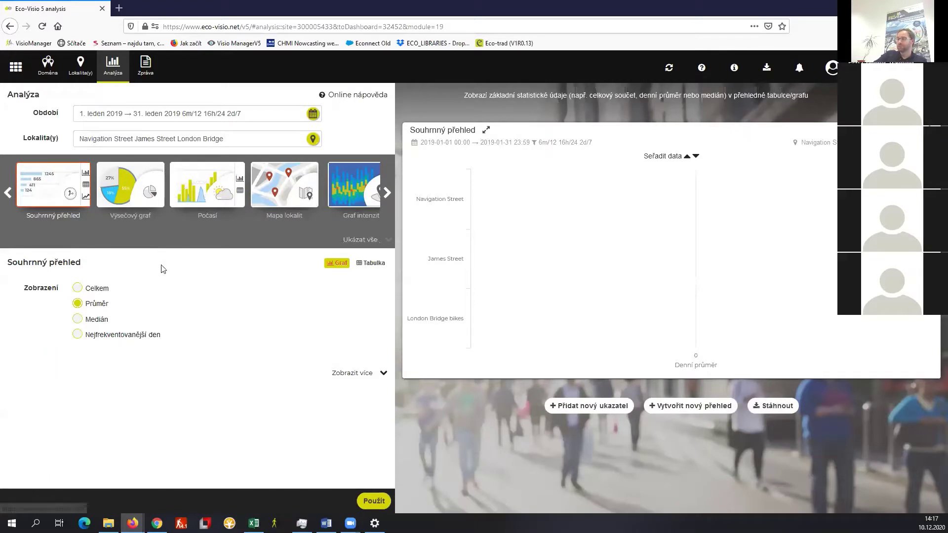
pyautogui.click(199, 120)
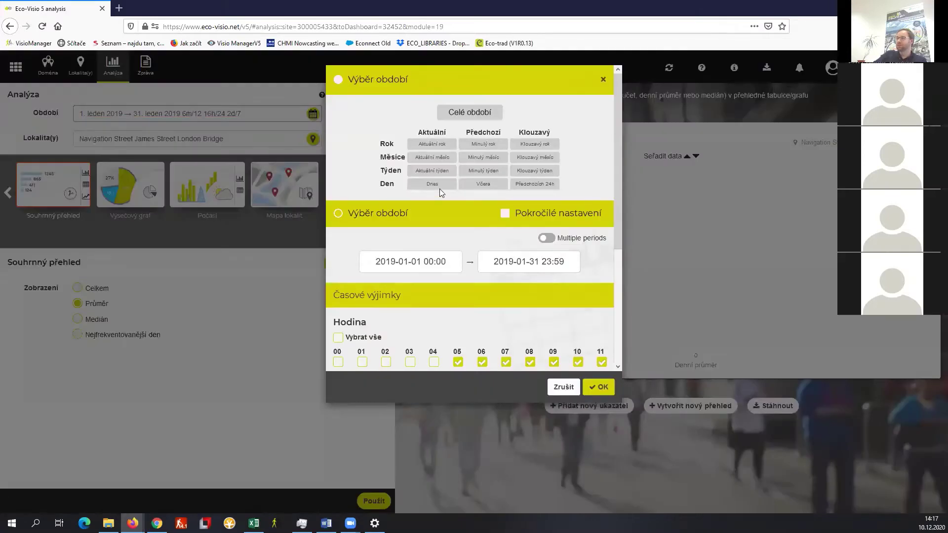
pyautogui.click(467, 115)
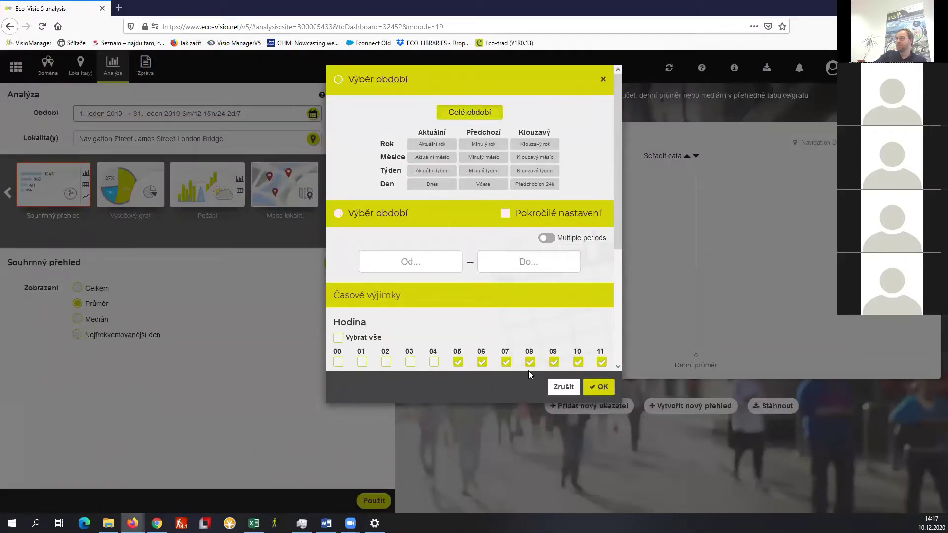
pyautogui.click(605, 389)
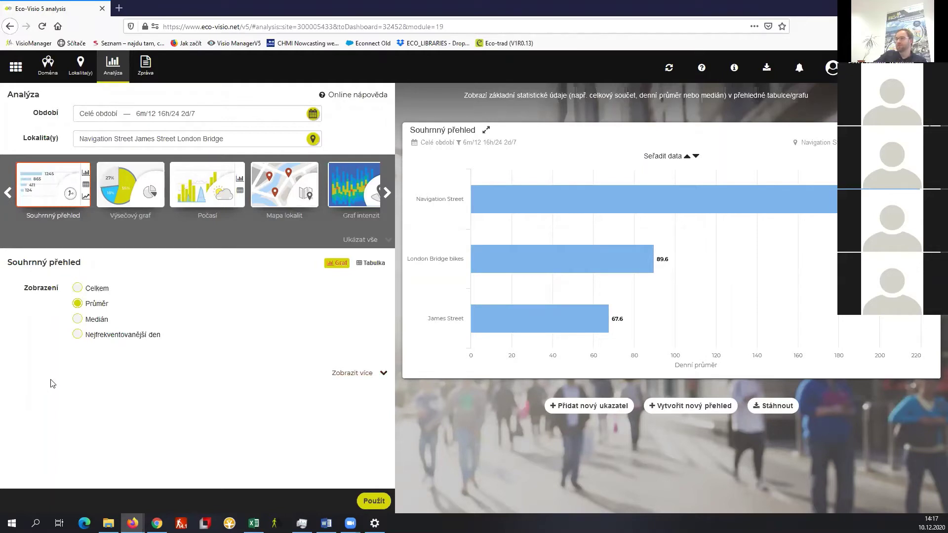
# - Set the summary overview to show totals (Celkem) and apply the setting to the chart
pyautogui.click(106, 292)
pyautogui.click(104, 304)
pyautogui.click(97, 292)
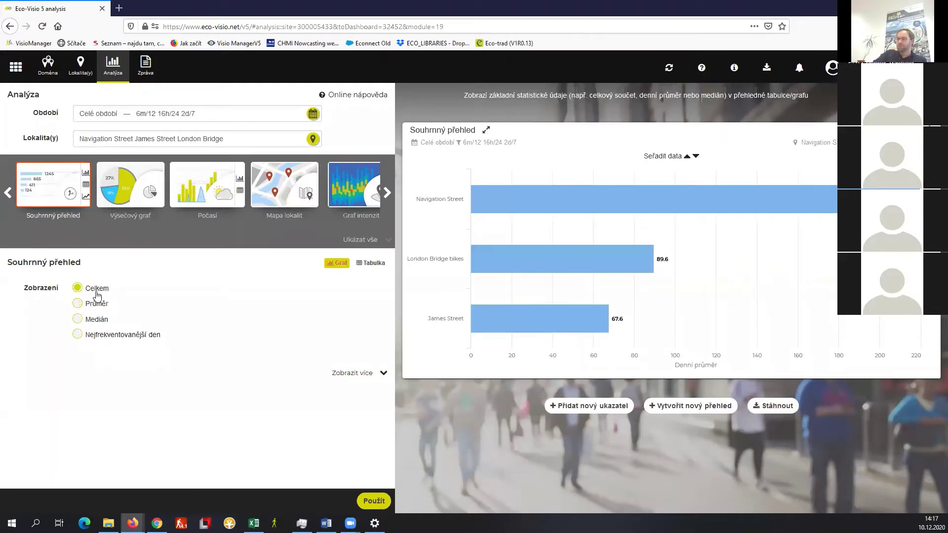
pyautogui.click(378, 502)
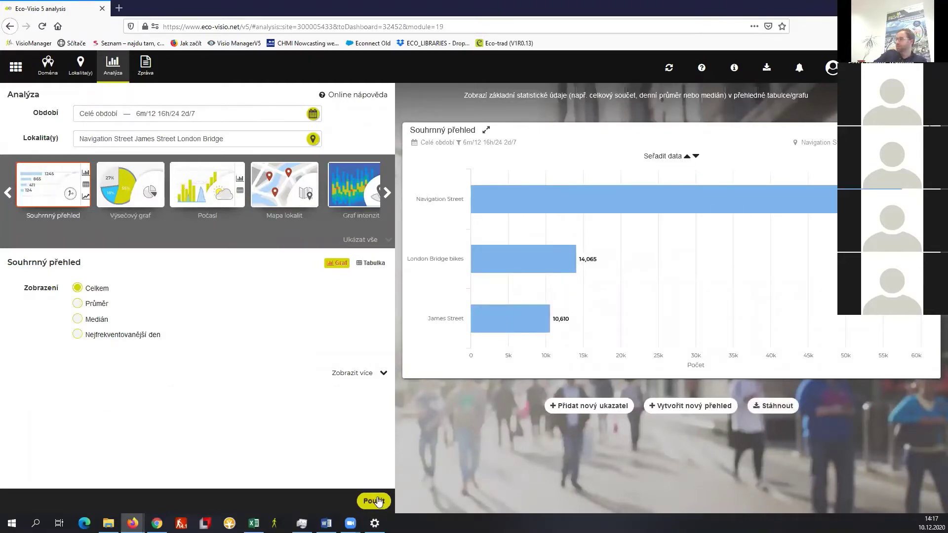
# - Sort the summary chart's locations in ascending order and back in descending order
pyautogui.moveTo(780, 158)
pyautogui.click(688, 158)
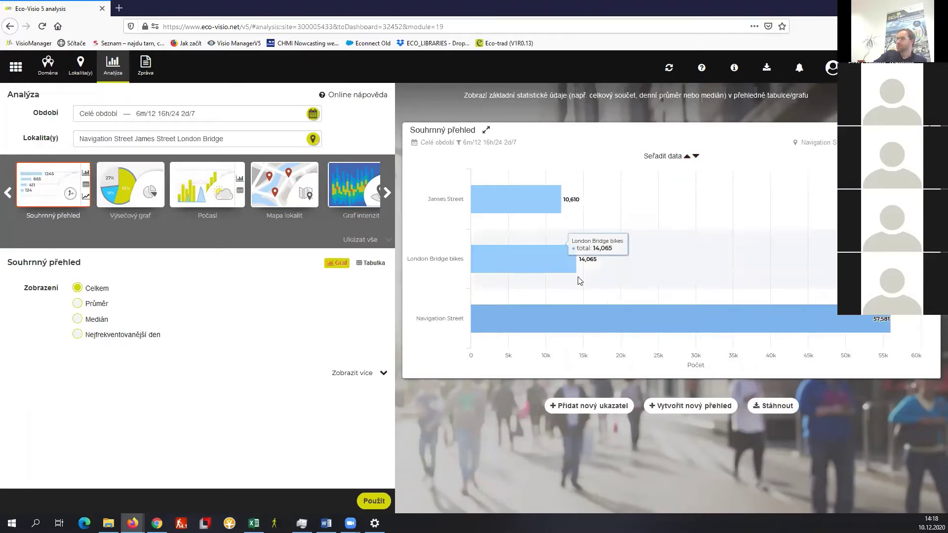
pyautogui.click(697, 157)
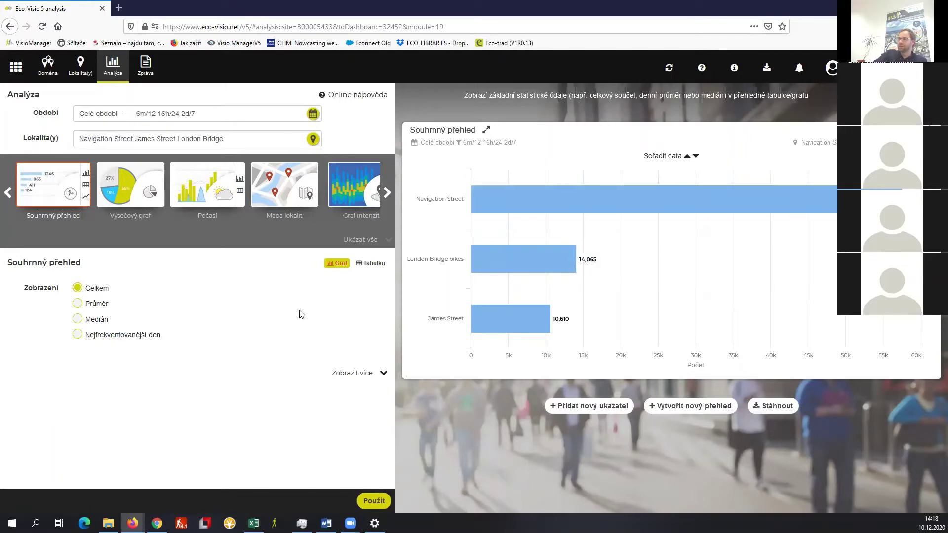
# - Present the summary overview as a table and review the hour and day exceptions of its period
pyautogui.click(363, 266)
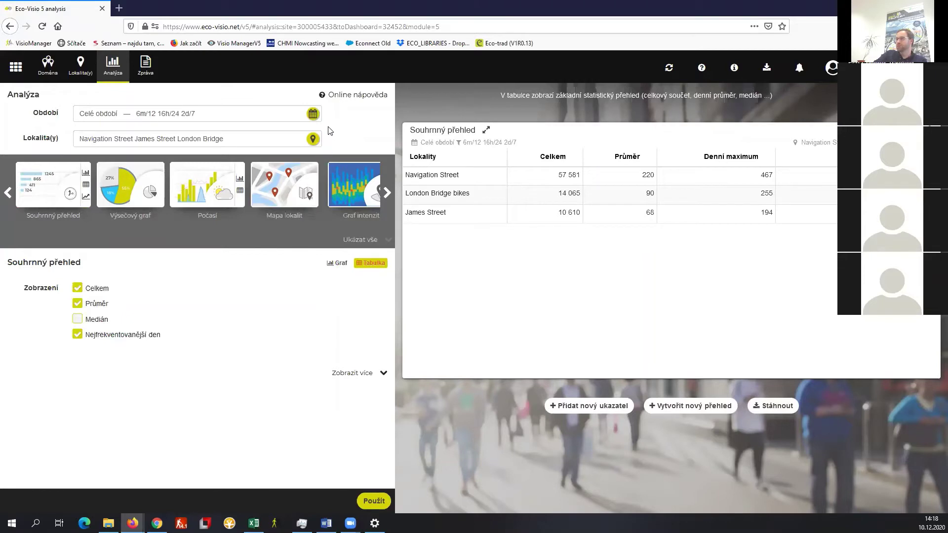
pyautogui.click(314, 115)
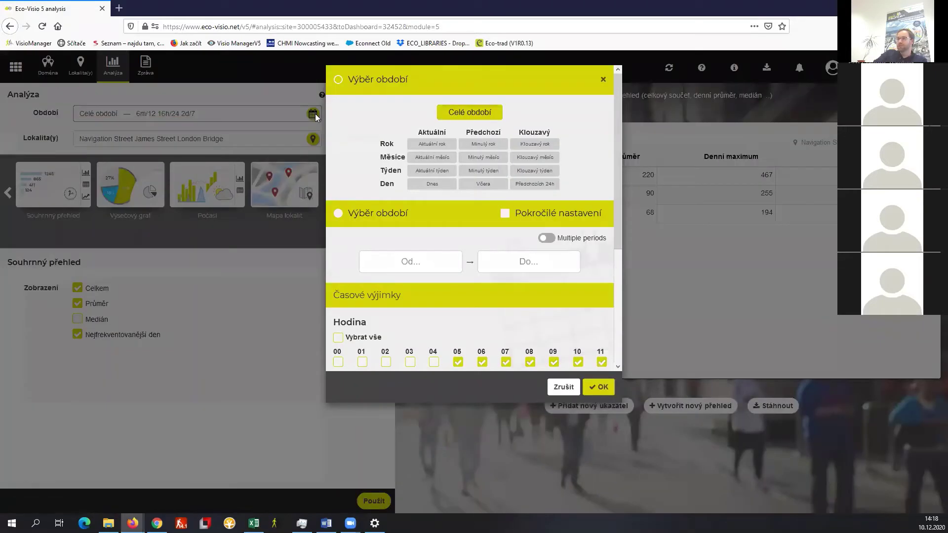
pyautogui.scroll(-3, 388, 194)
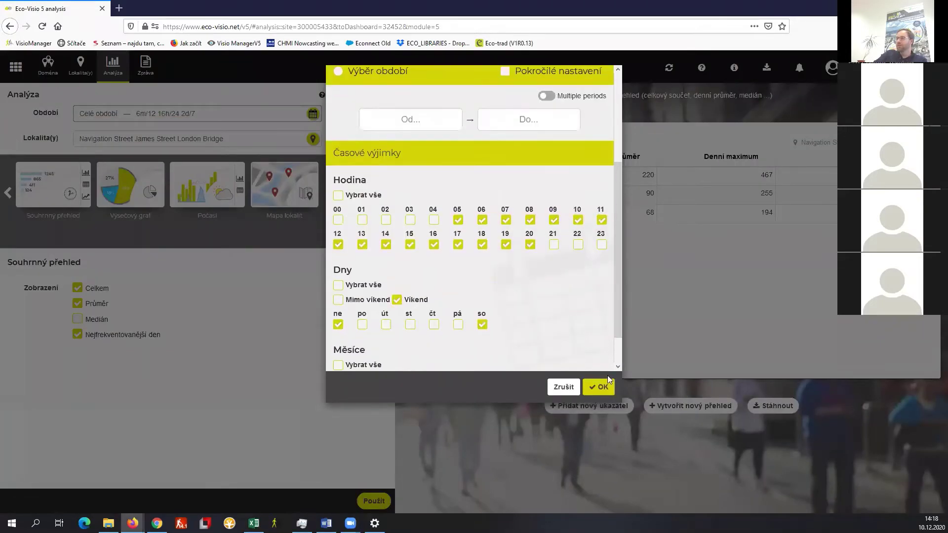
pyautogui.click(598, 387)
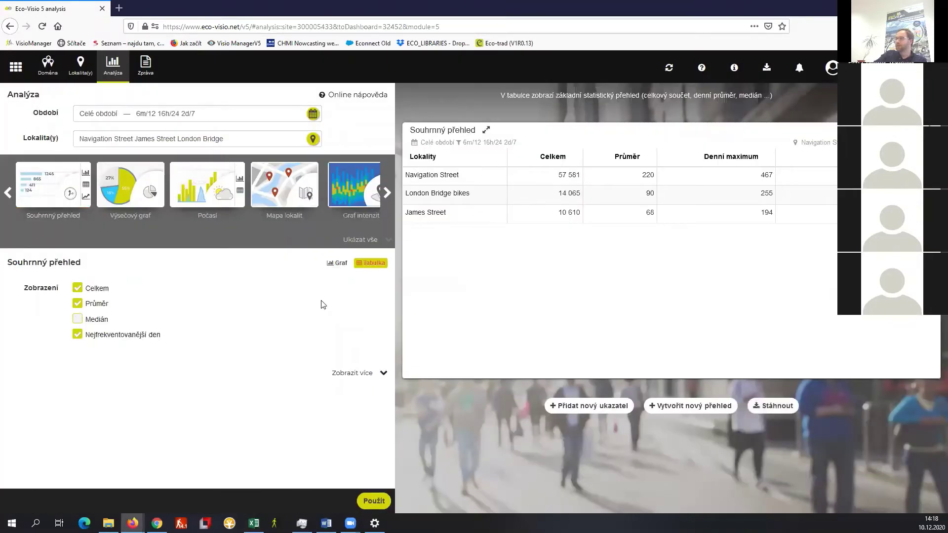
# - Expand the summary table's additional options and apply a comparison with the previous year (Předchozí rok)
pyautogui.click(347, 373)
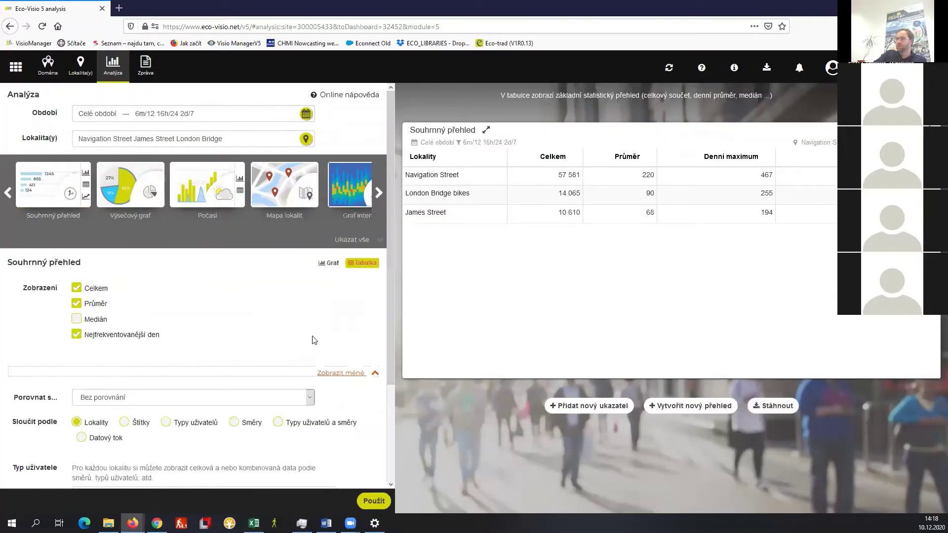
pyautogui.scroll(-3, 313, 336)
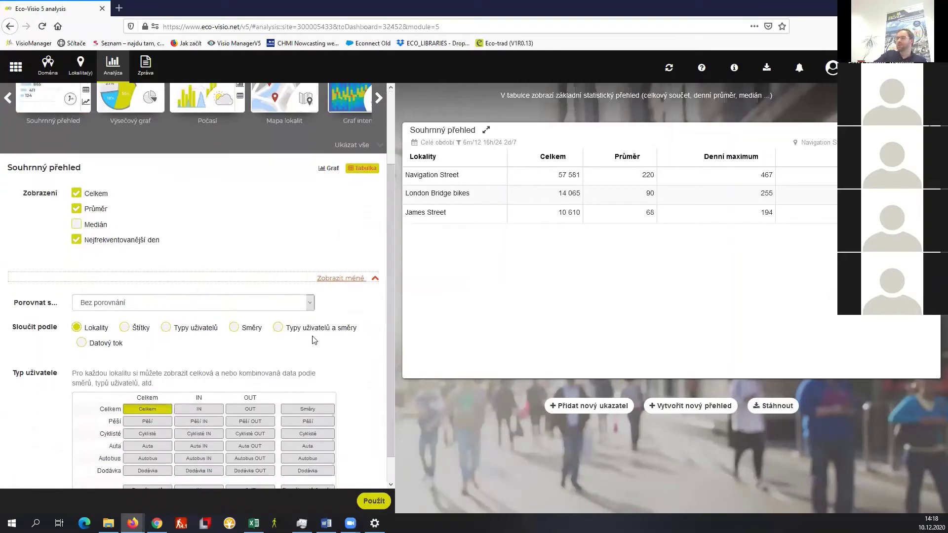
pyautogui.click(311, 303)
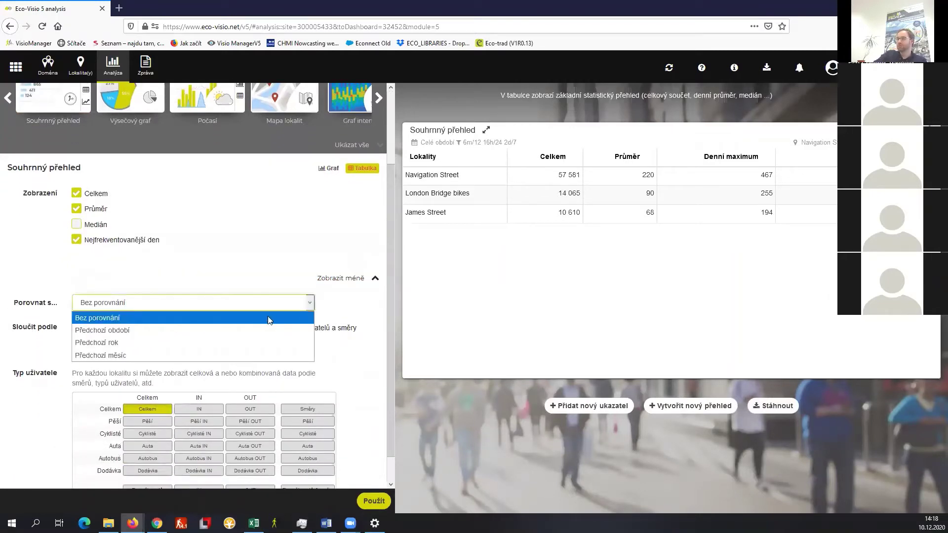
pyautogui.click(208, 342)
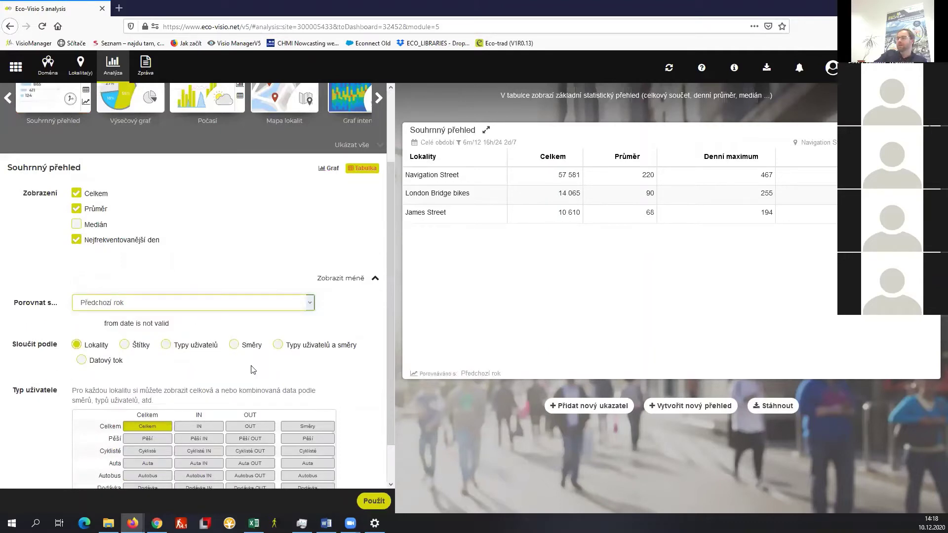
pyautogui.click(373, 501)
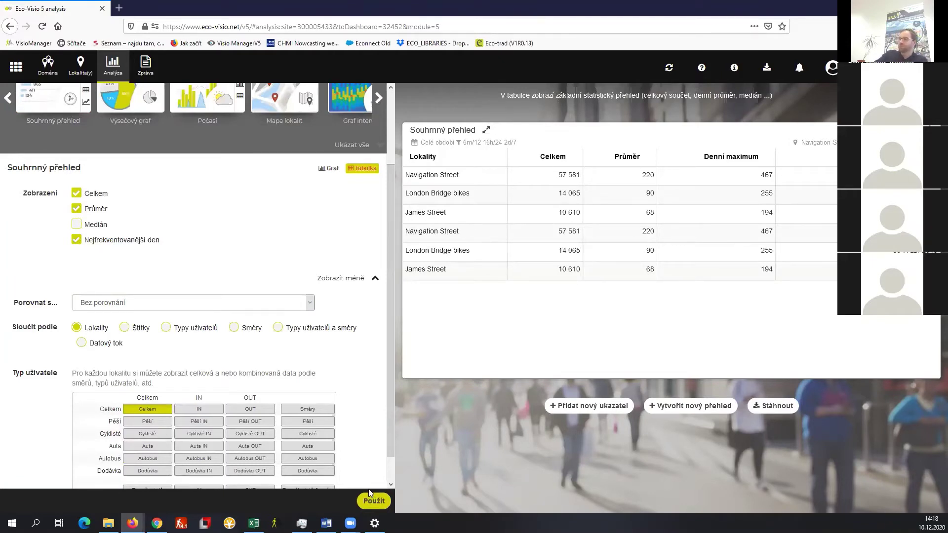
pyautogui.scroll(-1, 359, 442)
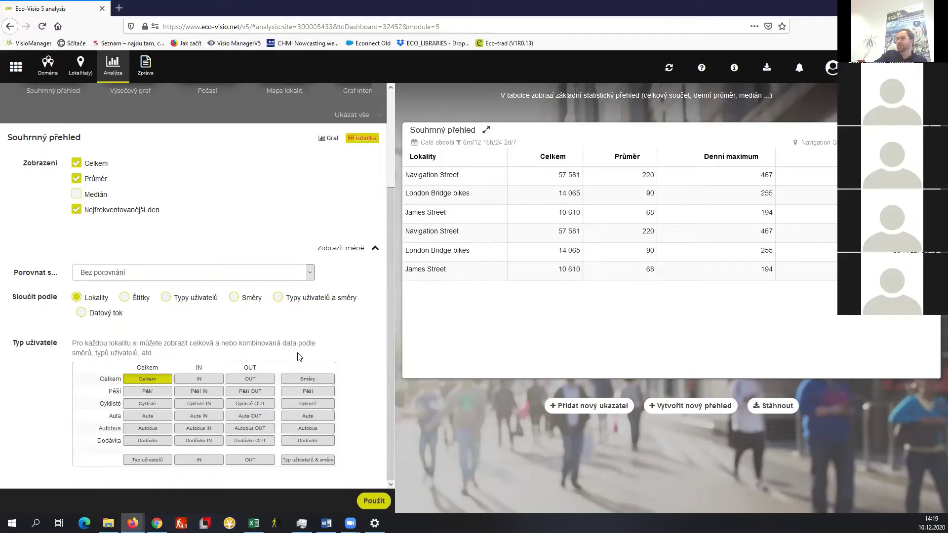
# - Switch to the Časová řada (time series) analysis and apply the display of values (Zobrazit hodnoty) on its line chart
pyautogui.scroll(4, 296, 358)
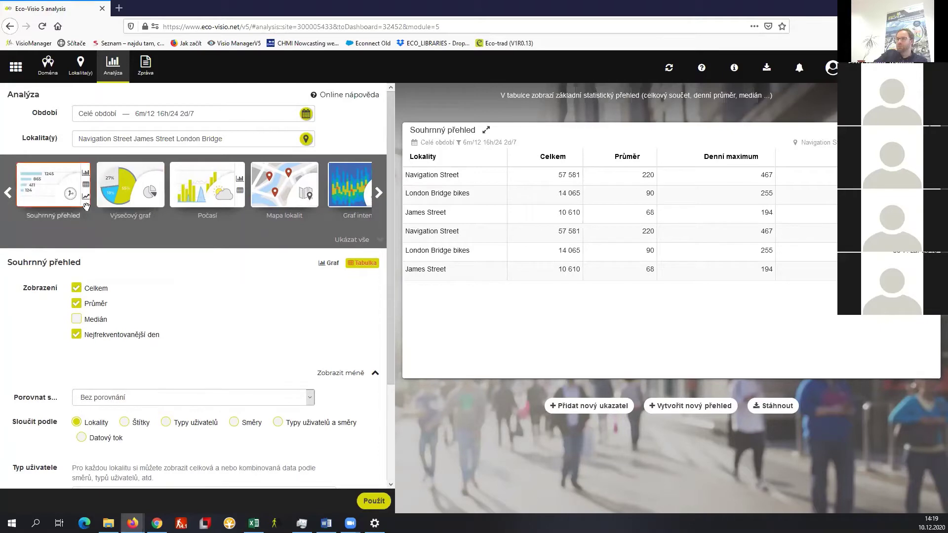
pyautogui.click(8, 194)
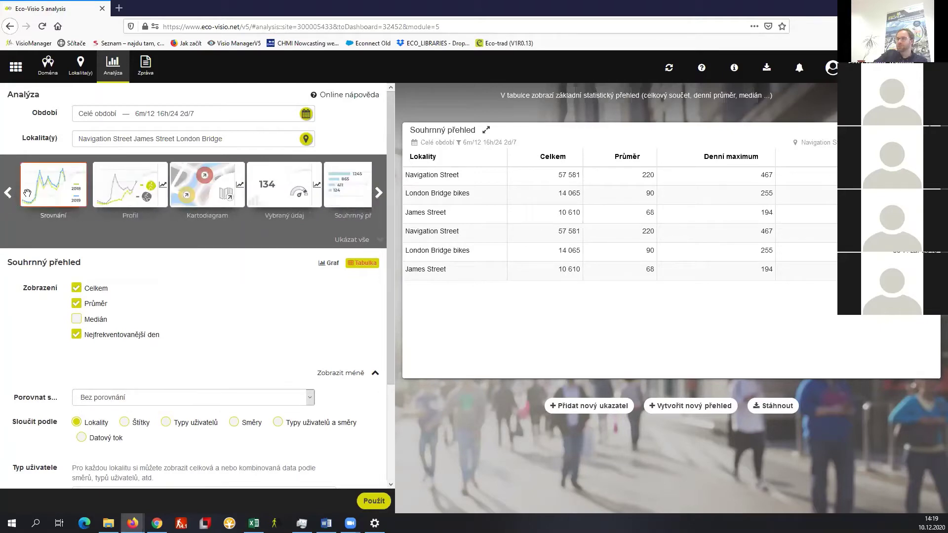
pyautogui.click(8, 194)
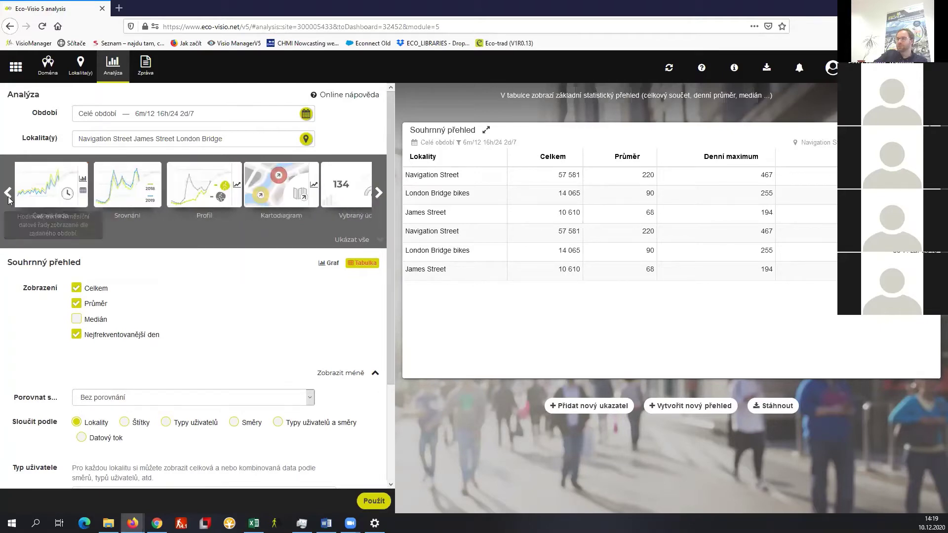
pyautogui.click(61, 189)
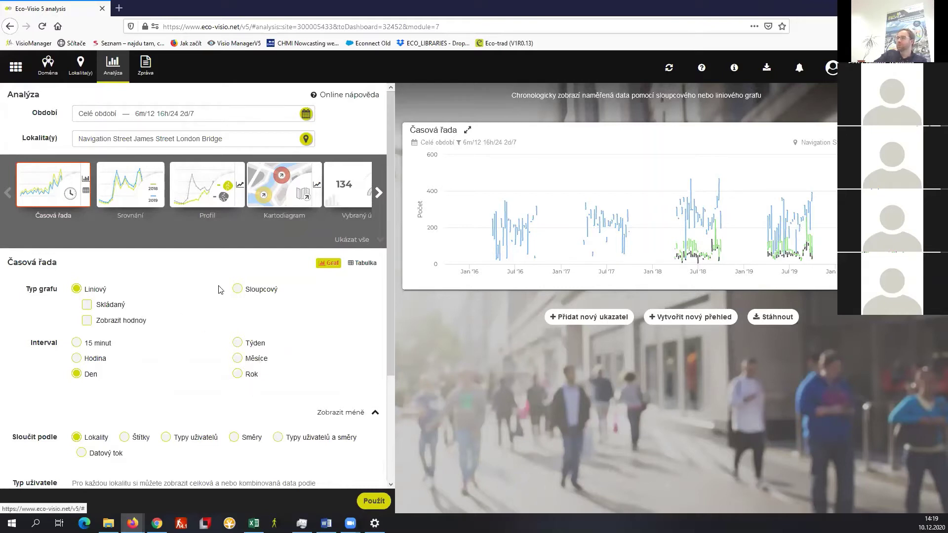
pyautogui.click(138, 324)
pyautogui.click(375, 501)
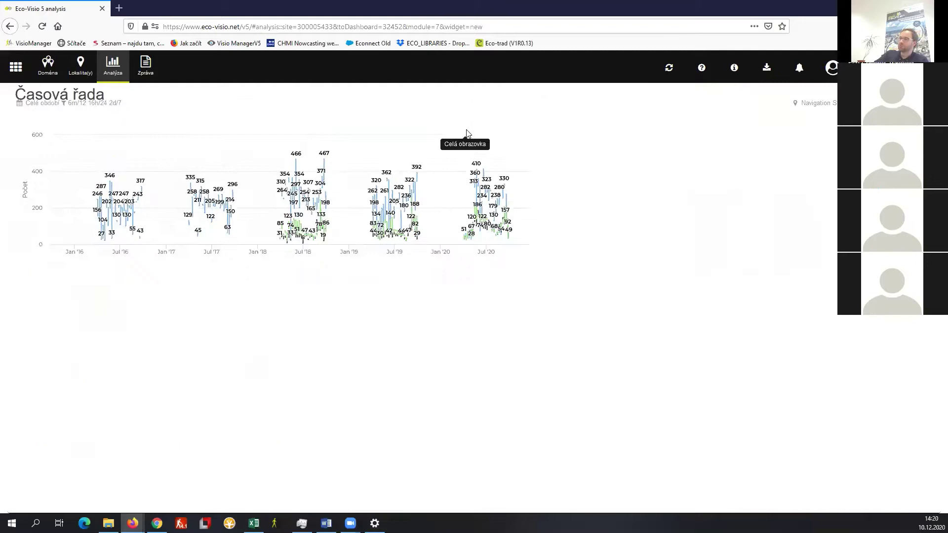
# - Examine the time series chart in full-screen view and return to the analysis settings
pyautogui.click(468, 132)
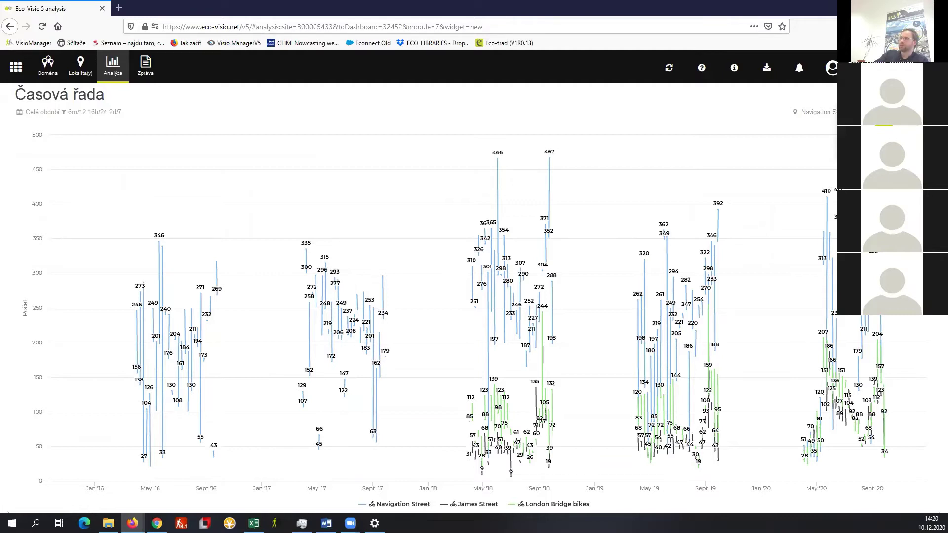
pyautogui.click(929, 94)
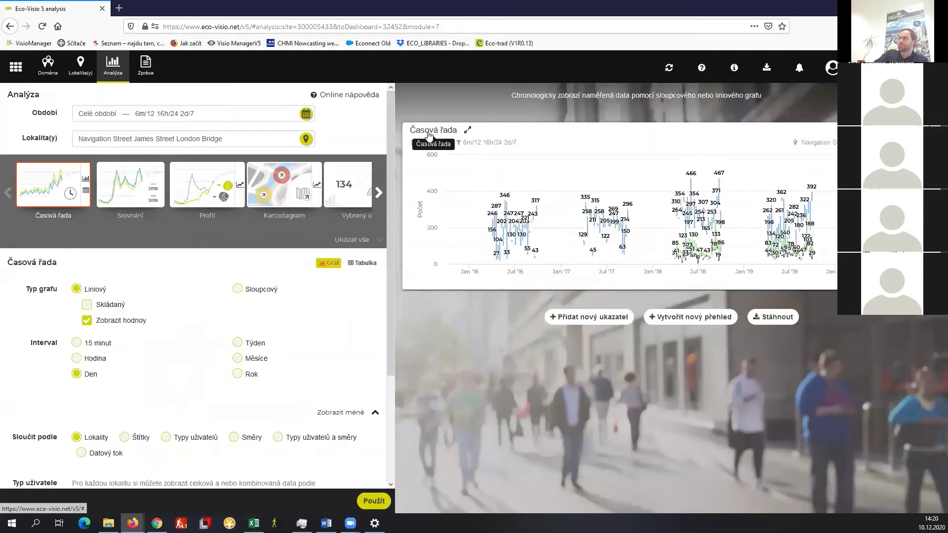
pyautogui.click(428, 136)
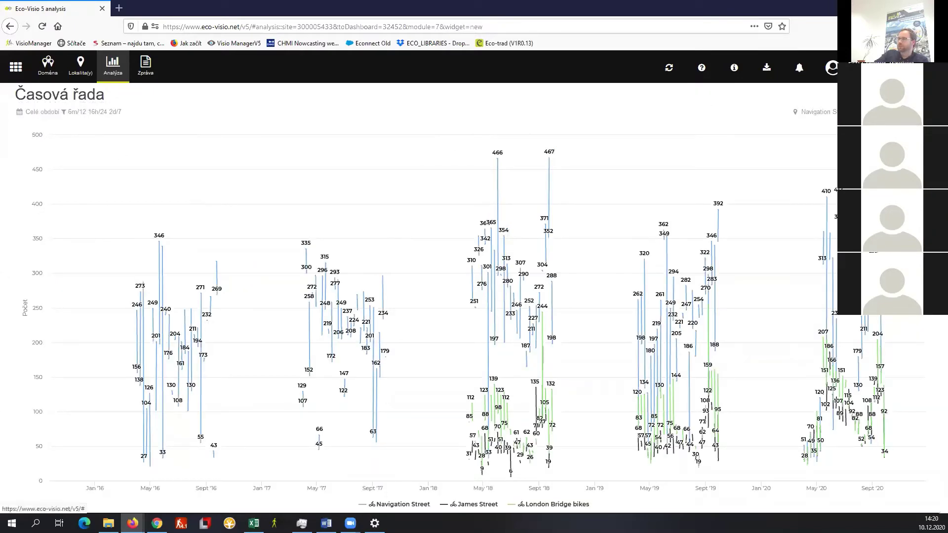
pyautogui.click(928, 94)
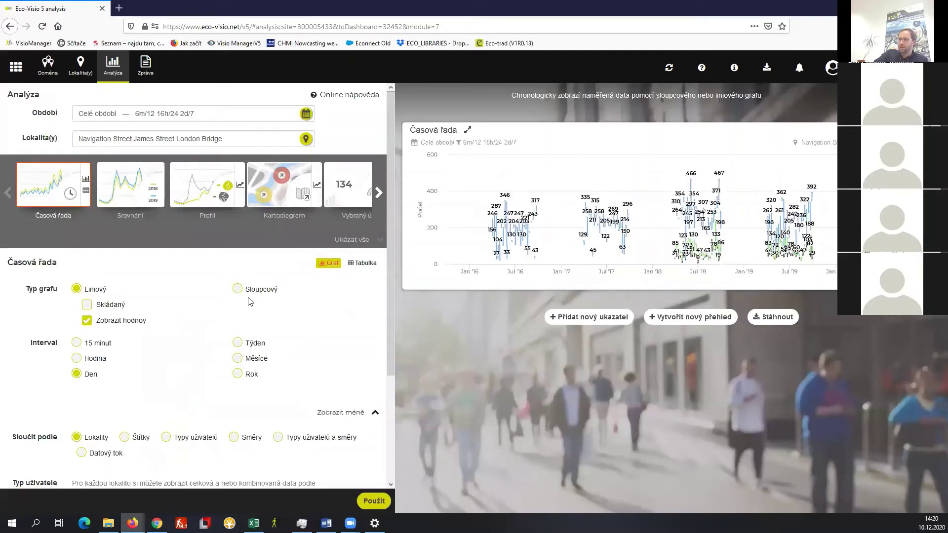
# - Switch to the Profil analysis and apply its profile by hours (Po hodinách), followed by days (Dny)
pyautogui.click(195, 195)
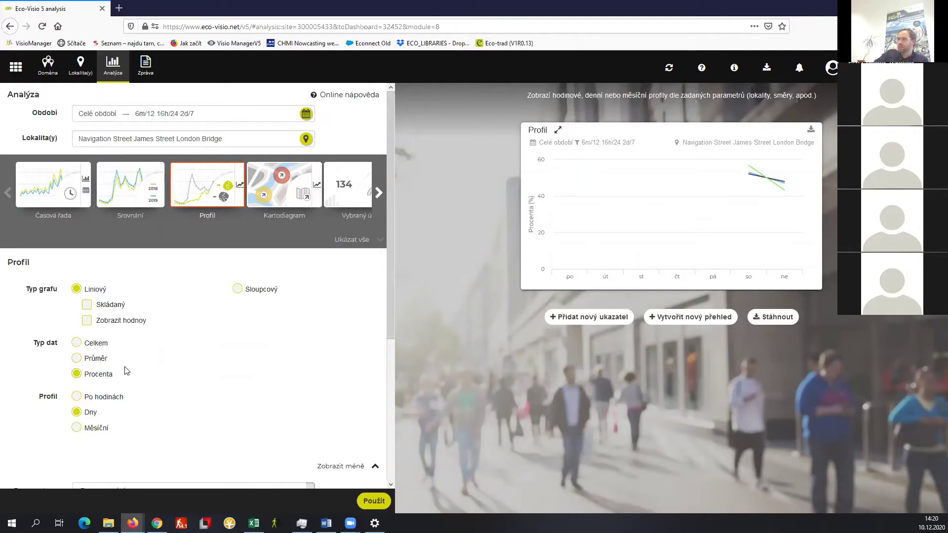
pyautogui.click(114, 401)
pyautogui.click(366, 503)
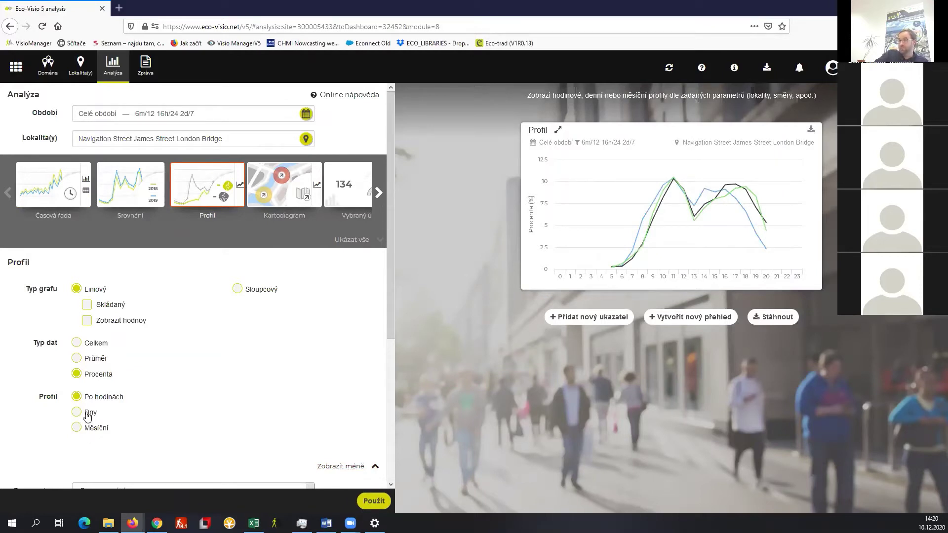
pyautogui.click(87, 416)
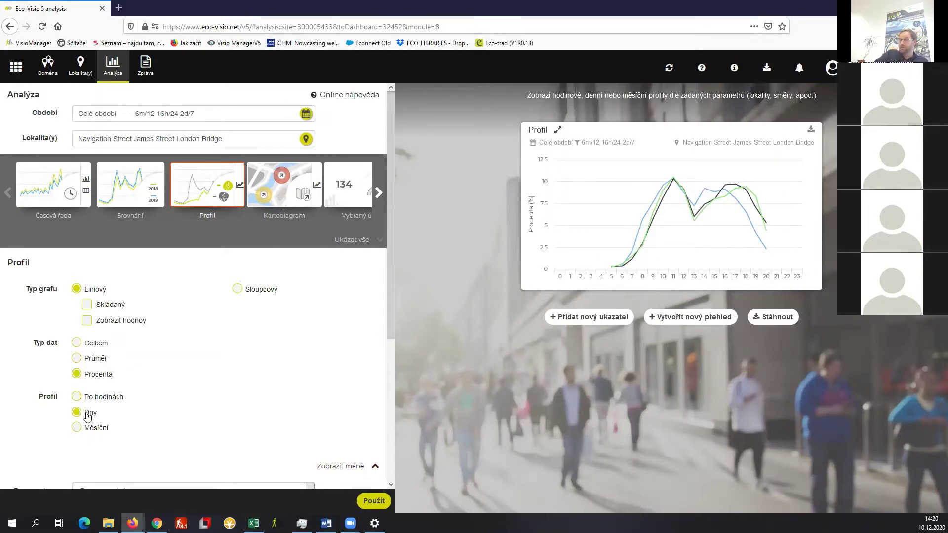
pyautogui.click(381, 502)
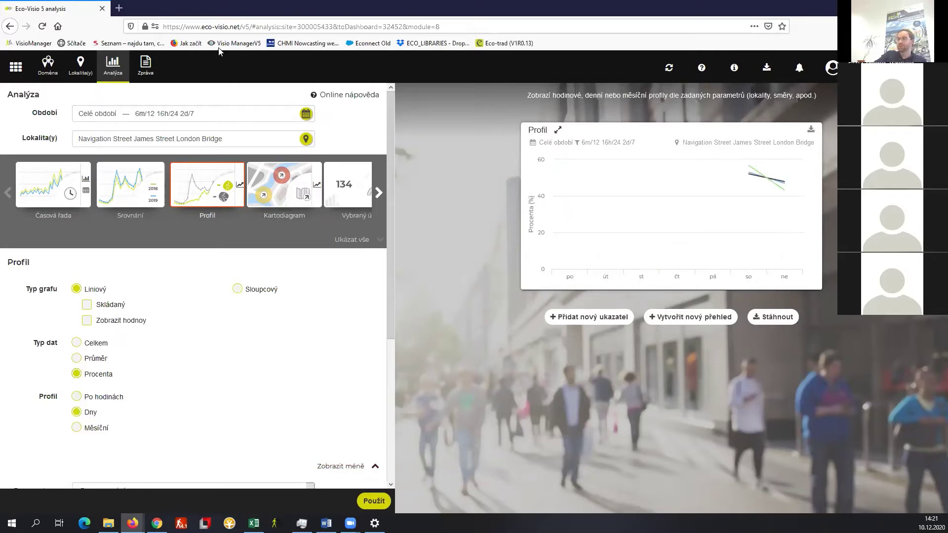
# - Limit the period's time exceptions to weekdays (Mimo víkend) instead of weekends, and look at the location selection without changing it
pyautogui.click(154, 119)
pyautogui.scroll(-3, 453, 286)
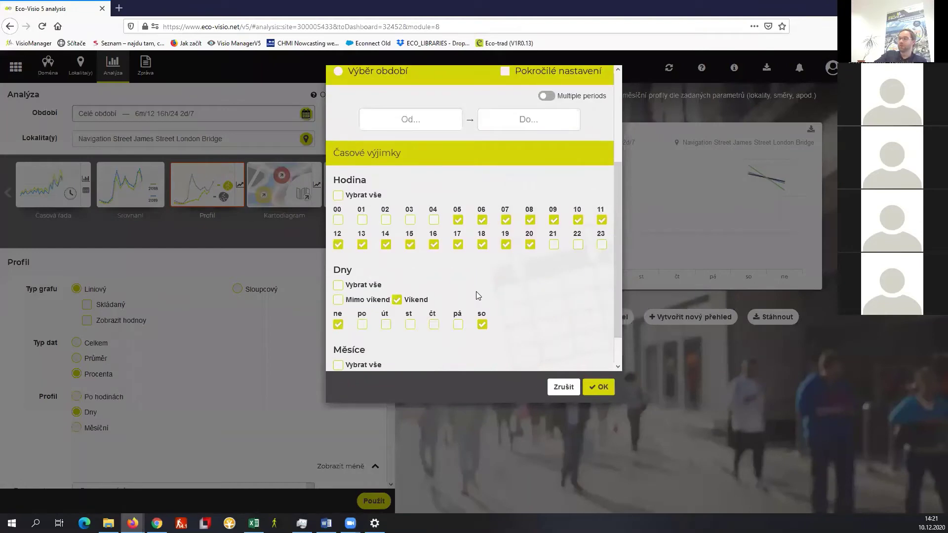
pyautogui.click(396, 300)
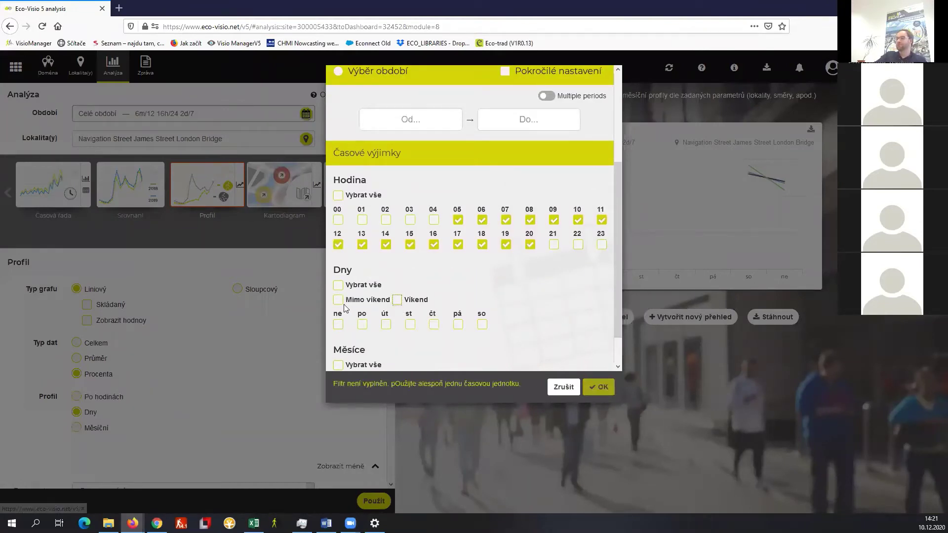
pyautogui.click(339, 300)
pyautogui.click(602, 388)
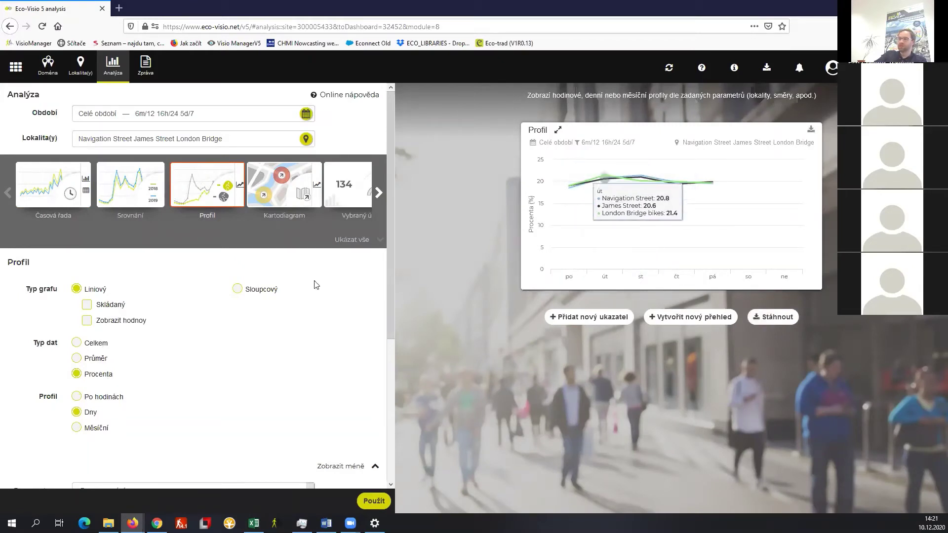
pyautogui.click(182, 146)
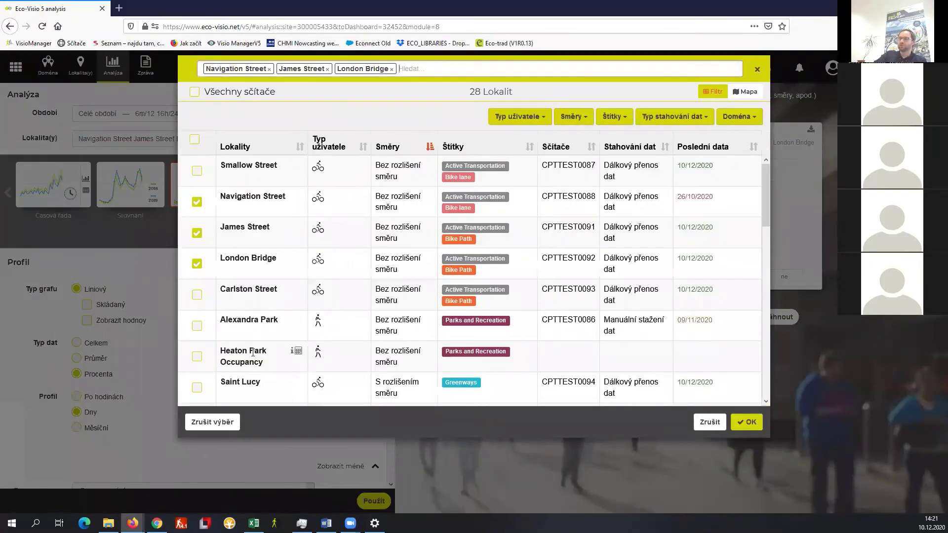
pyautogui.click(757, 73)
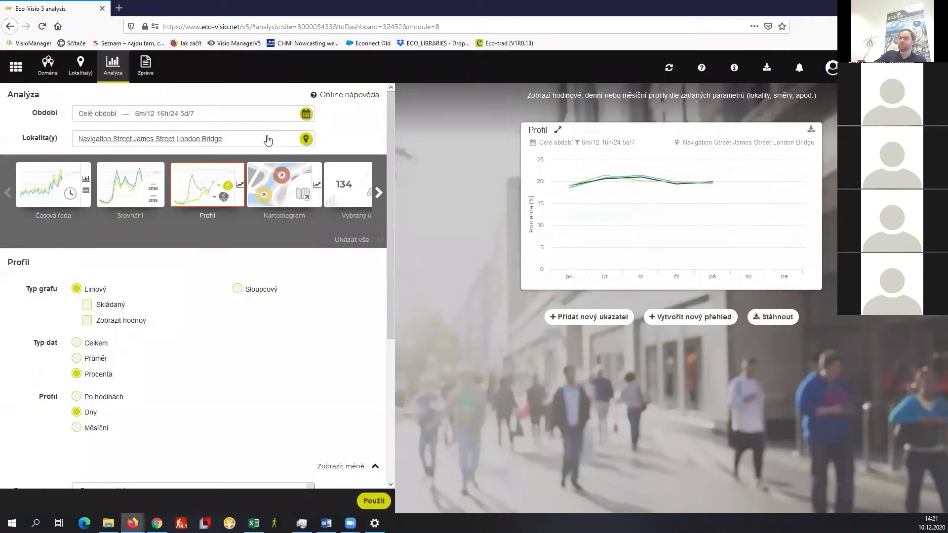
# - Include all days, months and hours in the period's time exceptions and apply the hourly profile (Po hodinách)
pyautogui.click(174, 120)
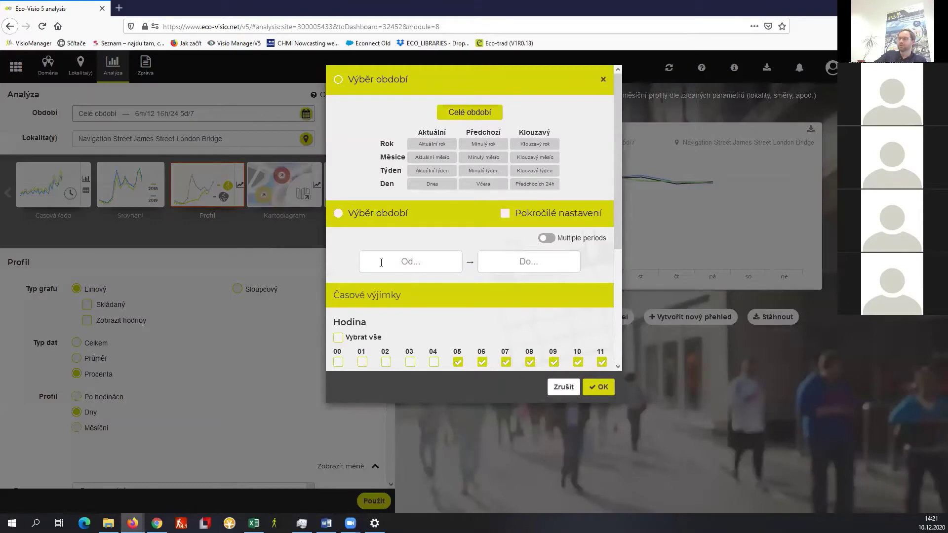
pyautogui.scroll(-4, 346, 262)
pyautogui.click(338, 246)
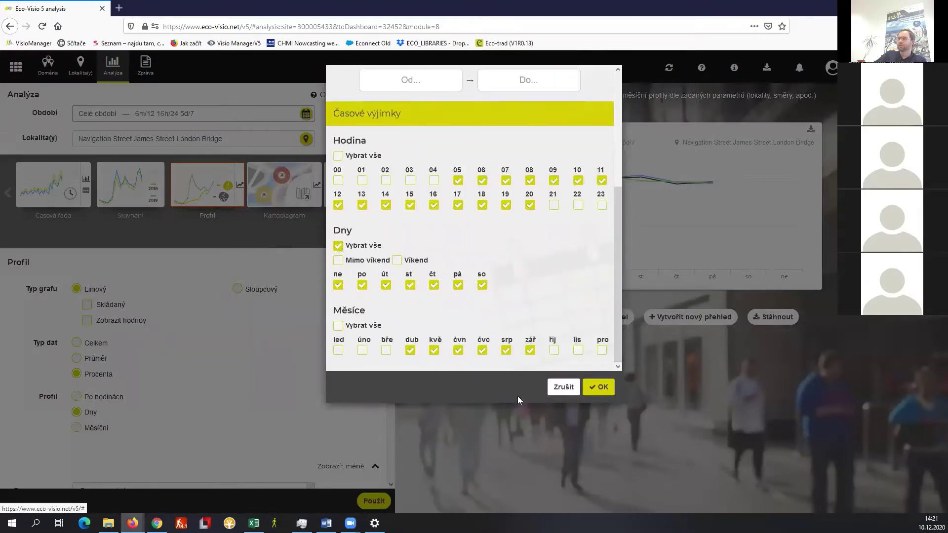
pyautogui.click(338, 326)
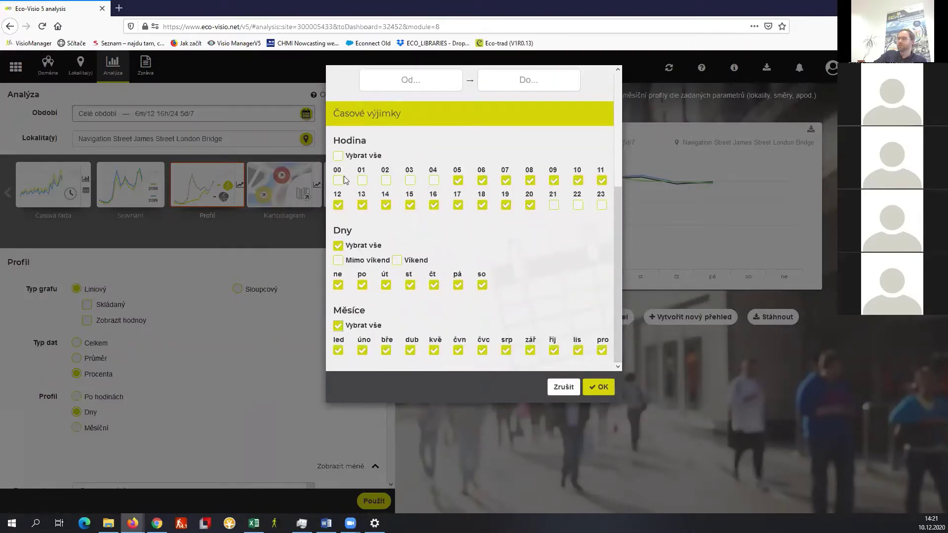
pyautogui.click(338, 156)
pyautogui.click(594, 389)
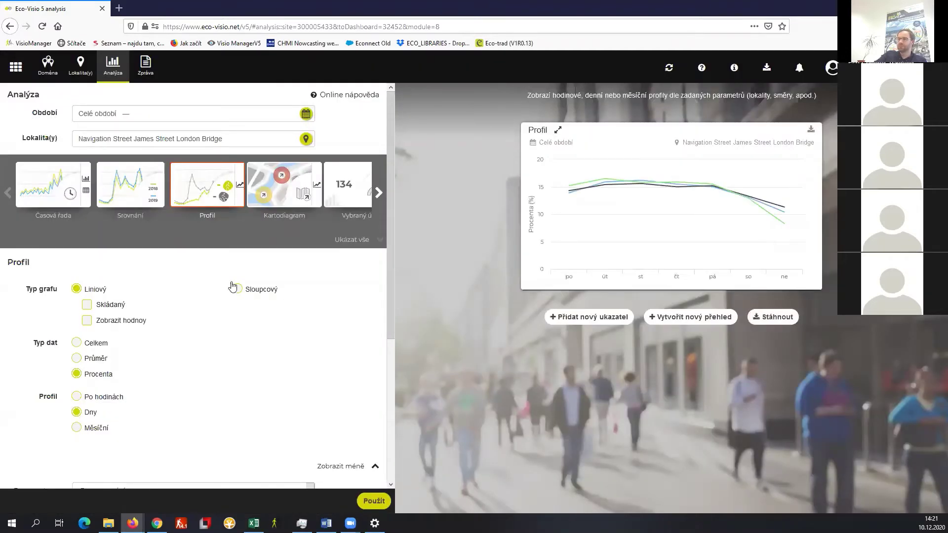
pyautogui.click(104, 397)
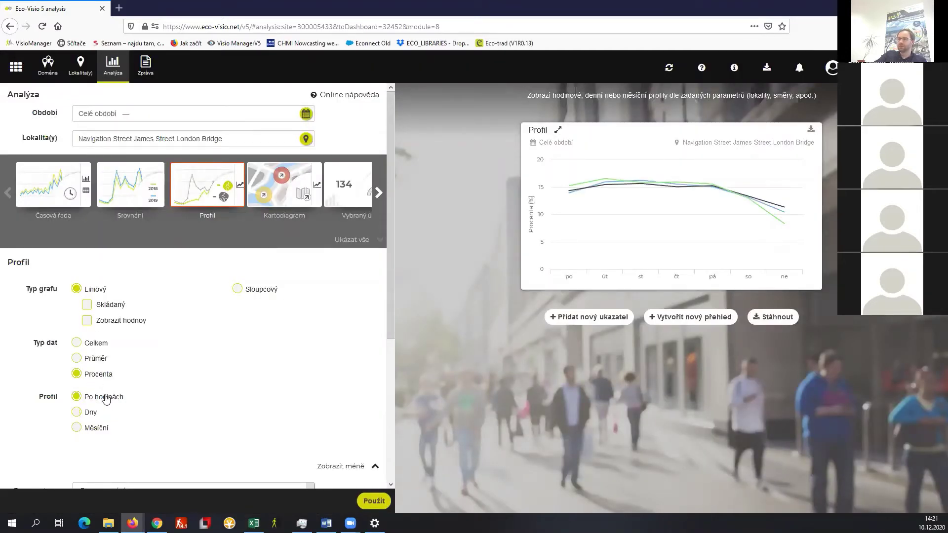
pyautogui.click(378, 504)
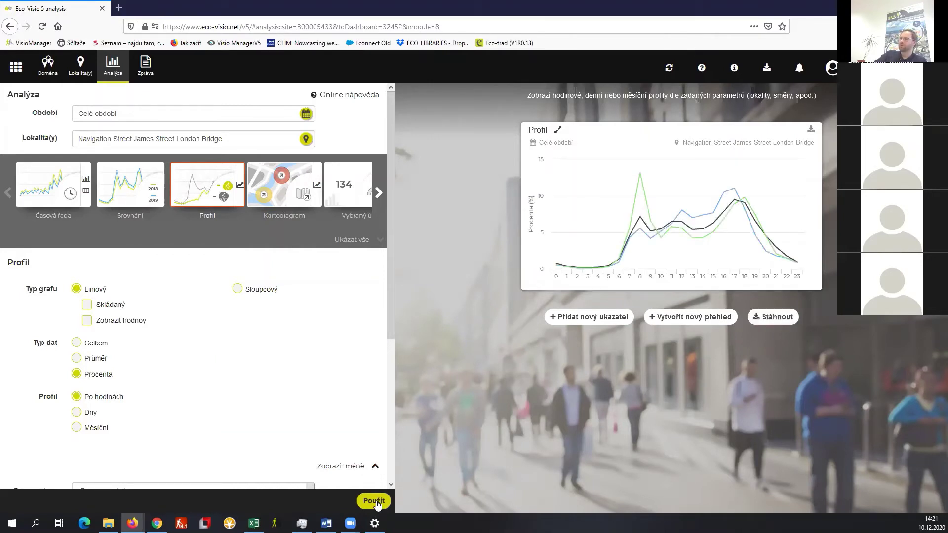
# - Try restricting the hourly profile to the pedestrian user type (Pěší) and apply it to the chart
pyautogui.scroll(-4, 276, 392)
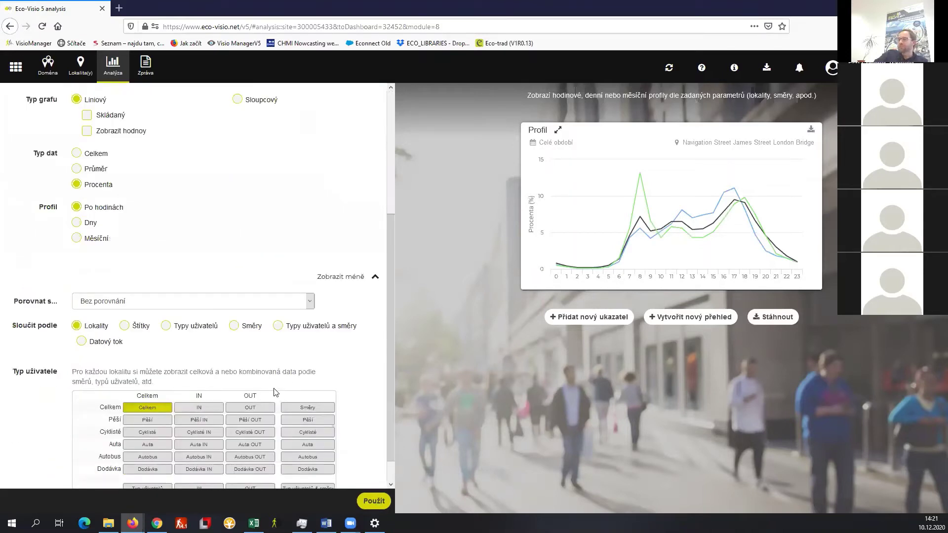
pyautogui.click(161, 408)
pyautogui.click(153, 420)
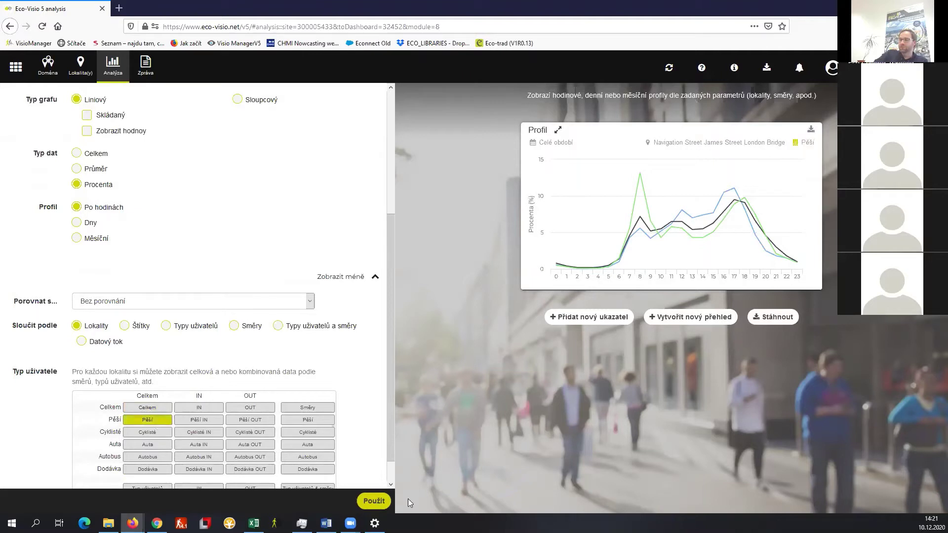
pyautogui.click(371, 501)
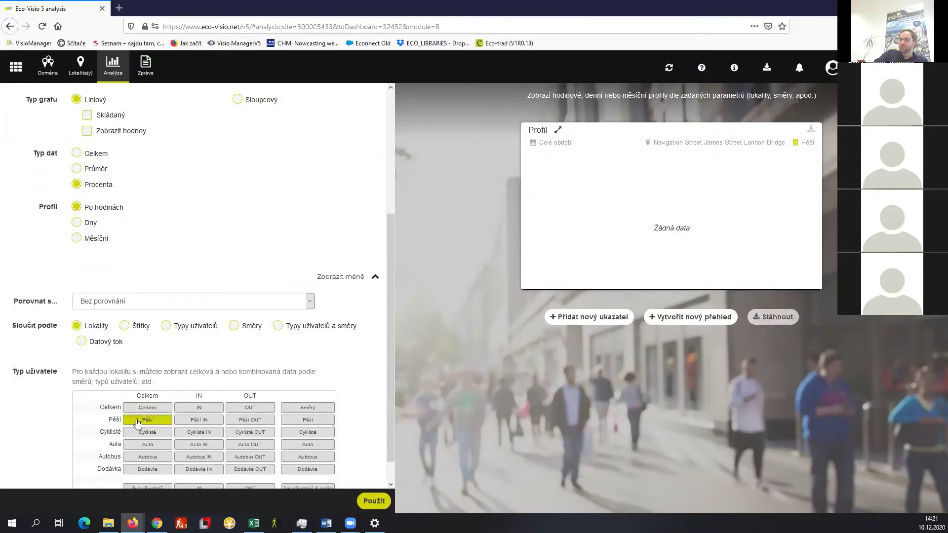
# - Set the hourly profile's user type to cyclists (Cyklisté) instead of pedestrians and apply it to the chart
pyautogui.click(137, 421)
pyautogui.click(145, 433)
pyautogui.click(373, 501)
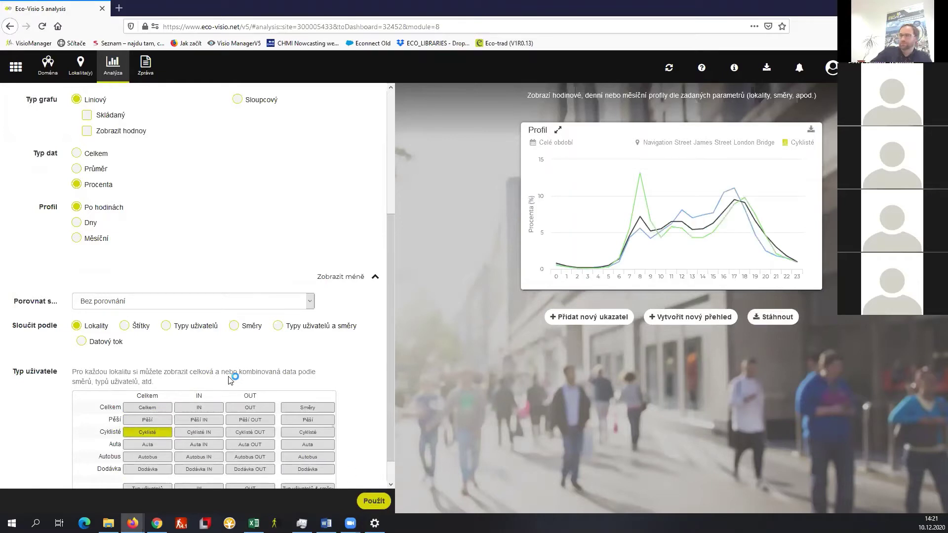
pyautogui.scroll(5, 237, 378)
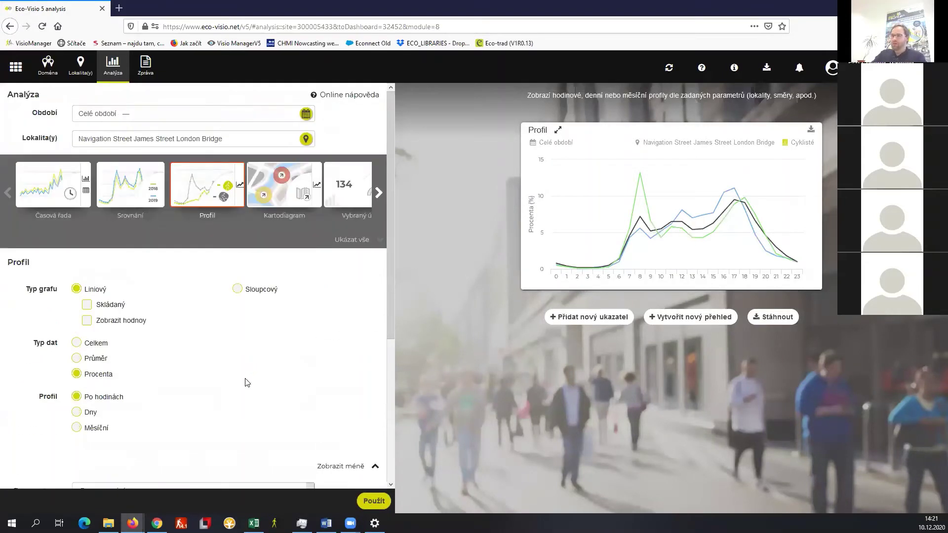
# - Switch the analysis to an intensity graph (Graf intenzit) and show its James Street location
pyautogui.click(379, 193)
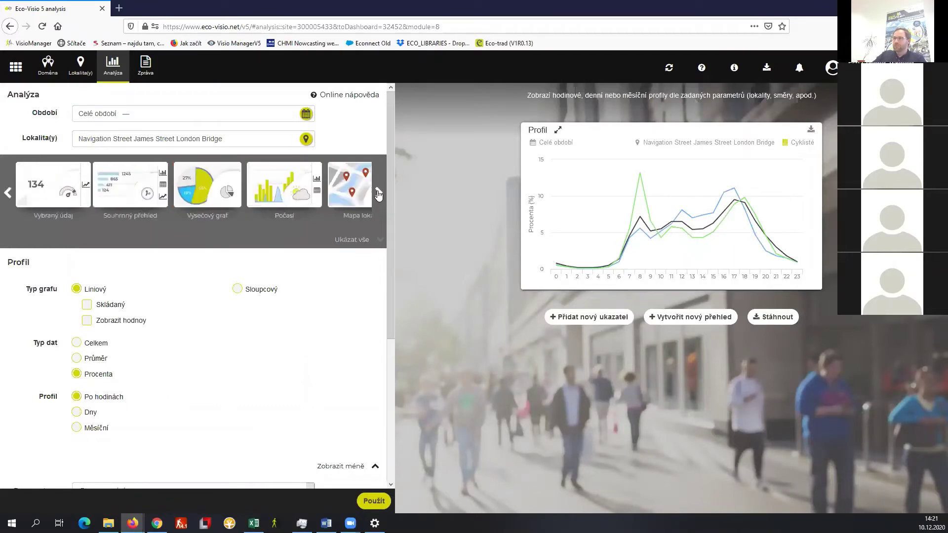
pyautogui.click(379, 193)
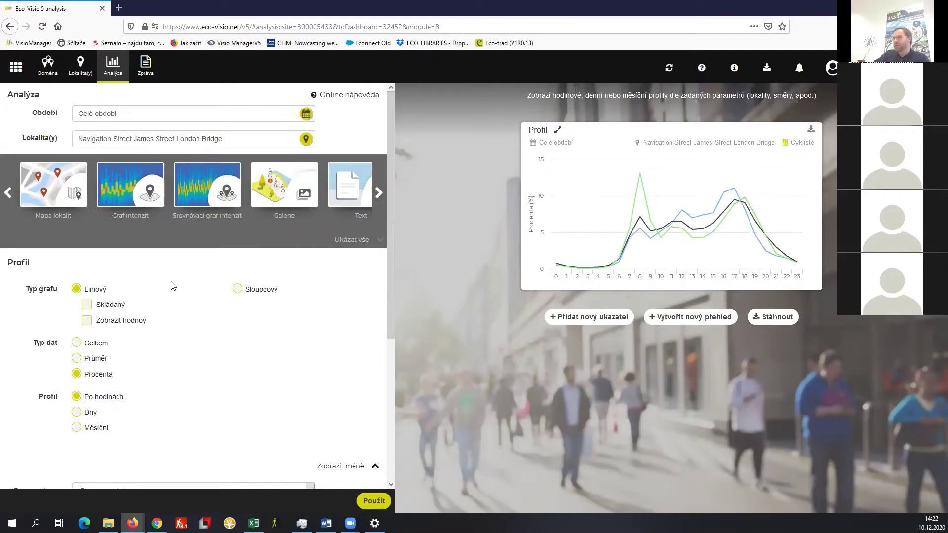
pyautogui.click(117, 190)
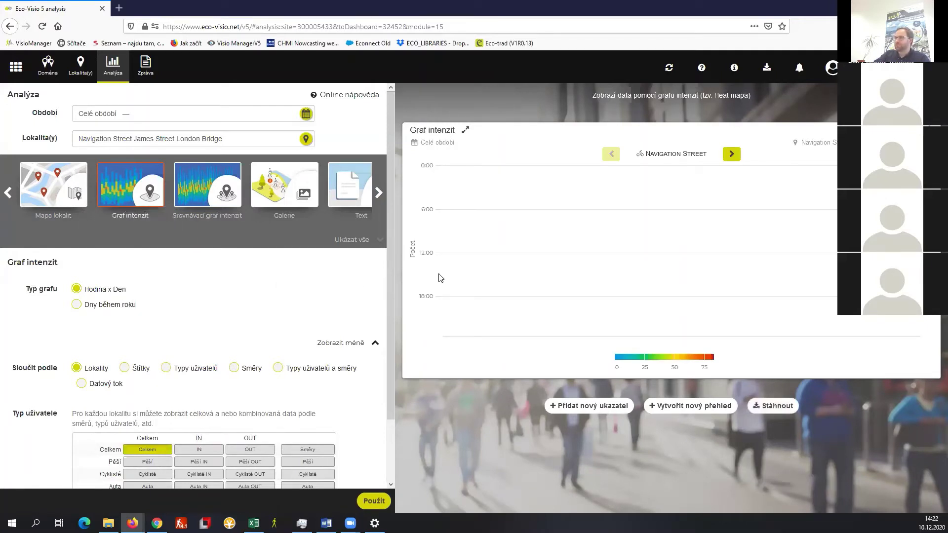
pyautogui.click(732, 155)
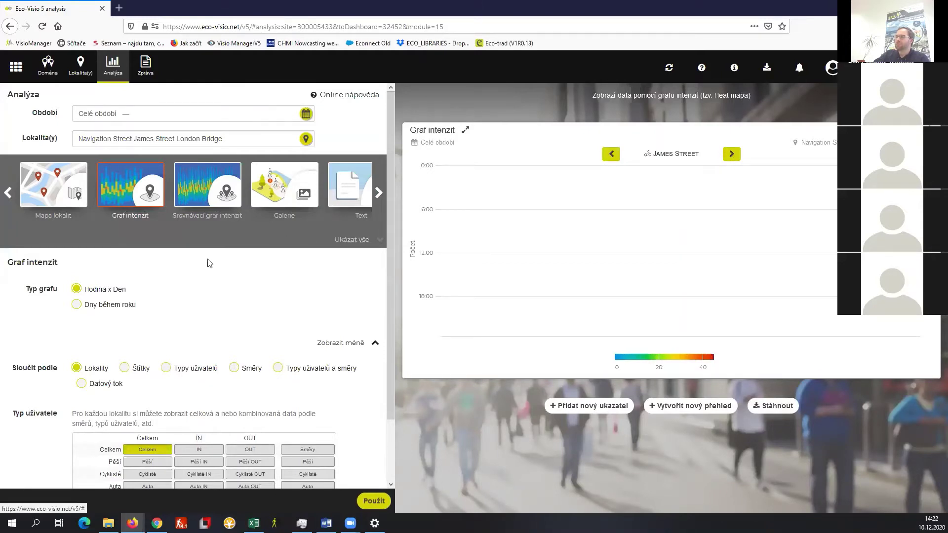
# - Set the intensity graph's type to days of the year (Dny během roku) and its period to the current year (Aktuální rok)
pyautogui.click(105, 309)
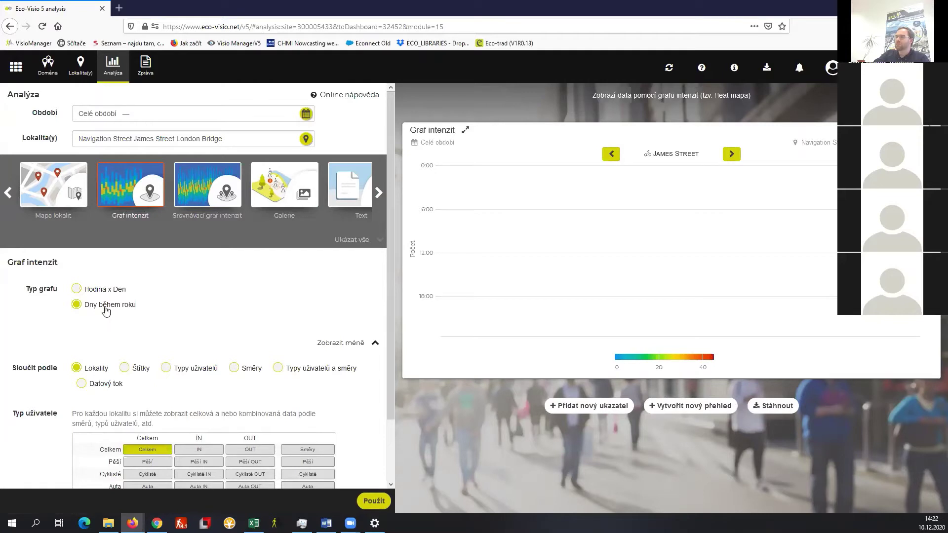
pyautogui.click(373, 502)
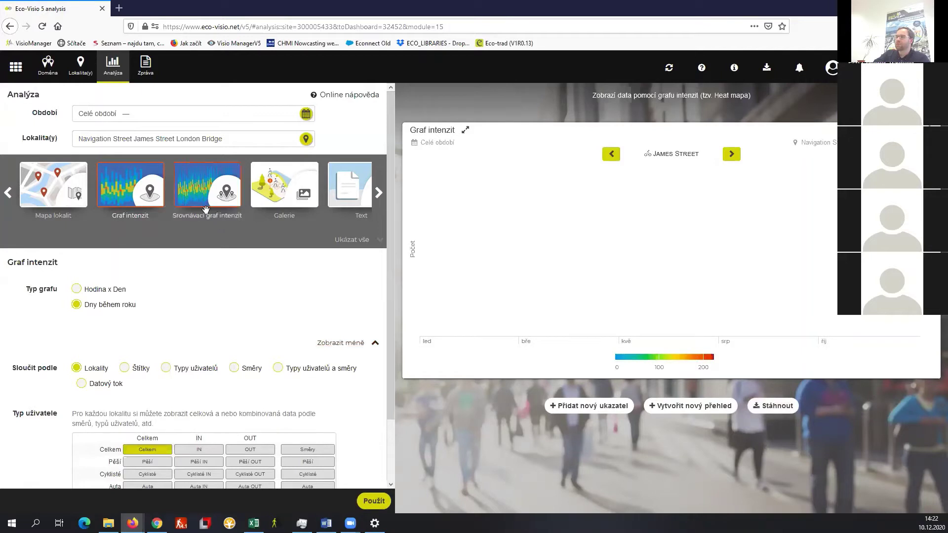
pyautogui.click(130, 115)
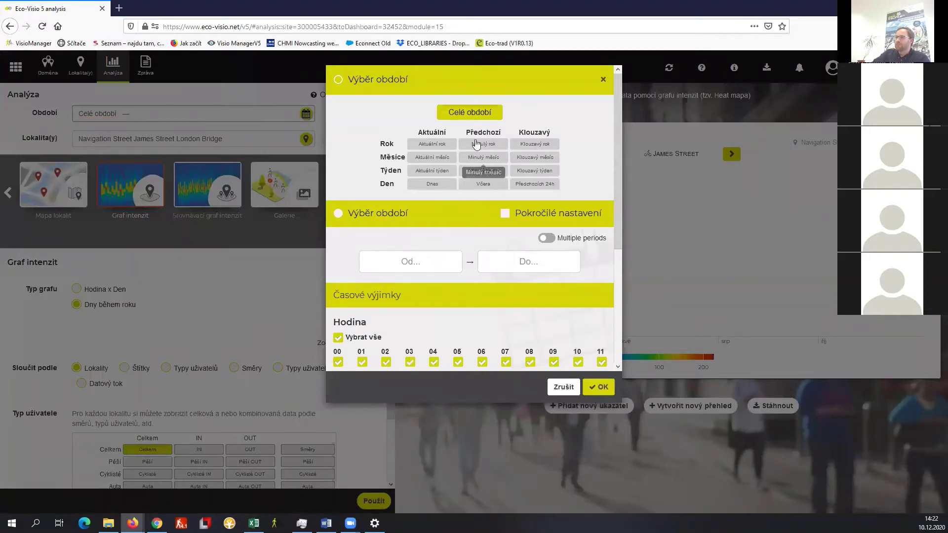
pyautogui.click(432, 143)
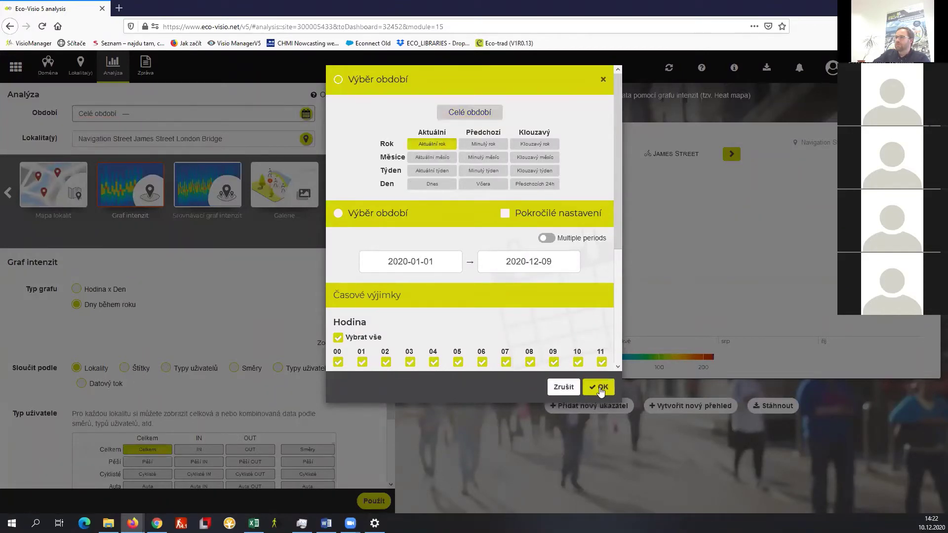
pyautogui.click(599, 387)
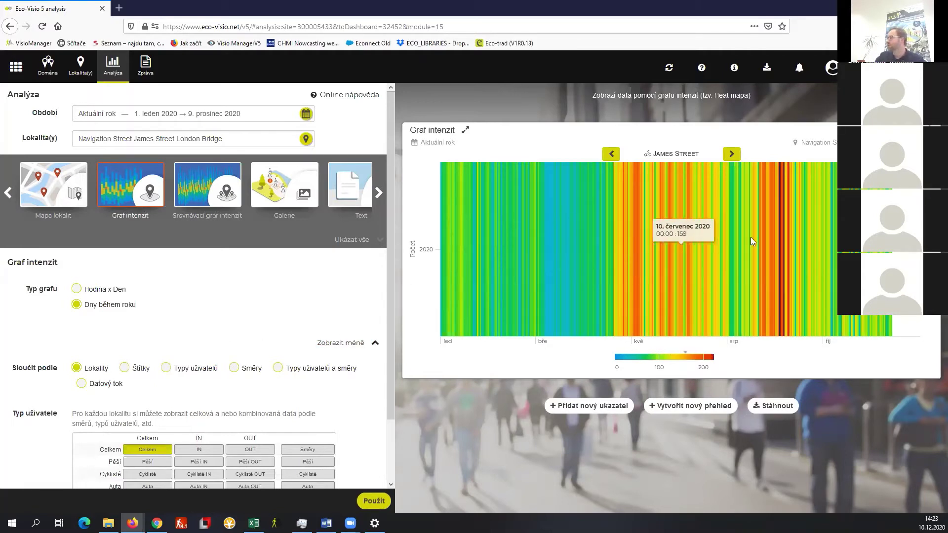
# - Try the hour-by-day type (Hodina x Den) for the intensity graph, and return it to Dny během roku
pyautogui.click(109, 293)
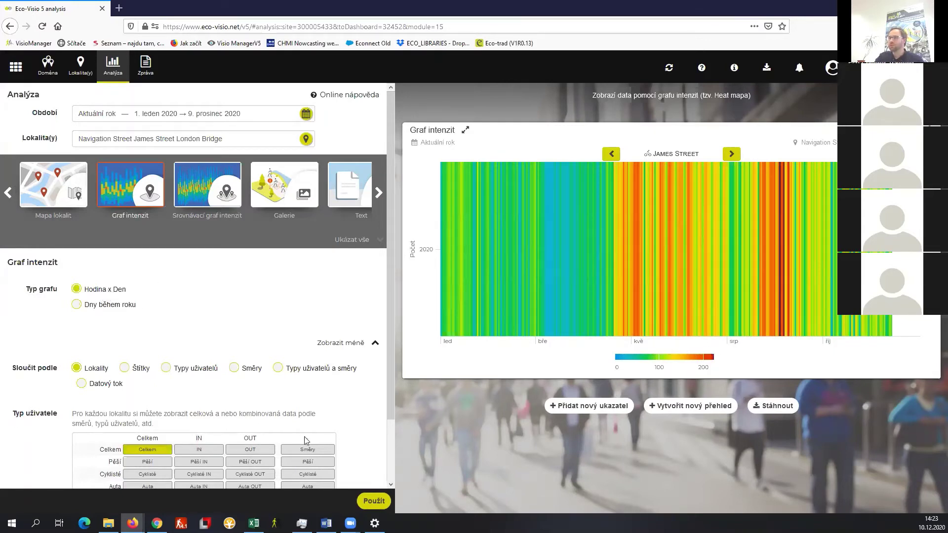
pyautogui.click(371, 501)
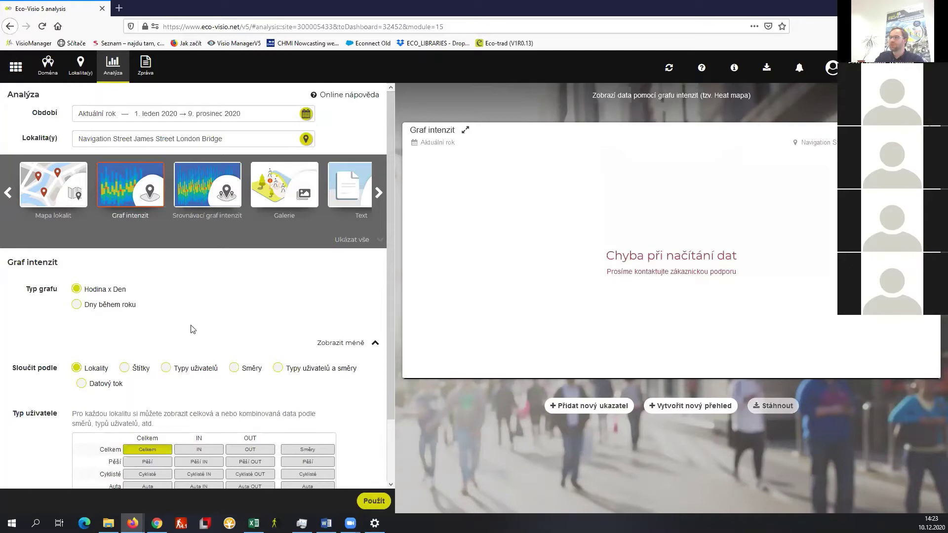
pyautogui.click(124, 309)
pyautogui.click(370, 501)
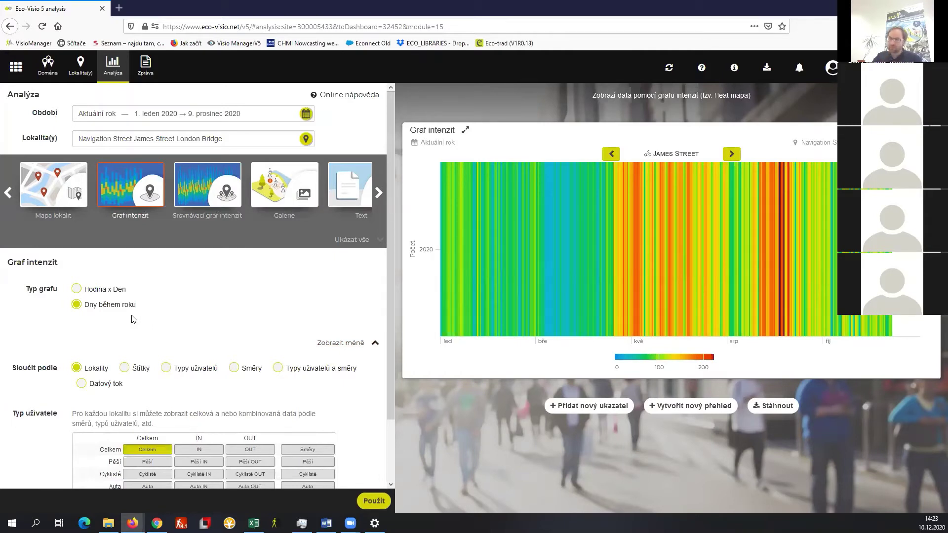
pyautogui.scroll(-1, 136, 321)
pyautogui.scroll(1, 136, 297)
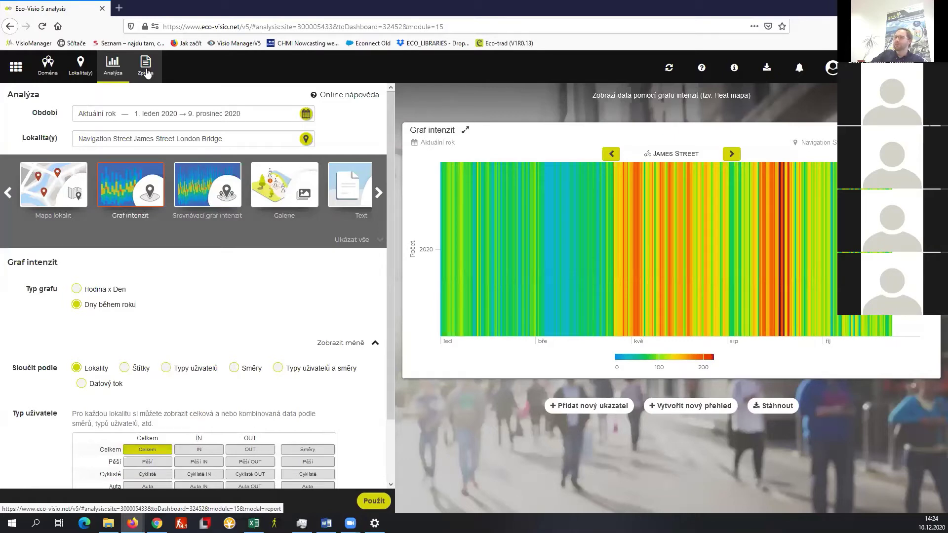
# - Open the report settings and add a second chapter that uses the Unidirectional analysis overview
pyautogui.click(147, 73)
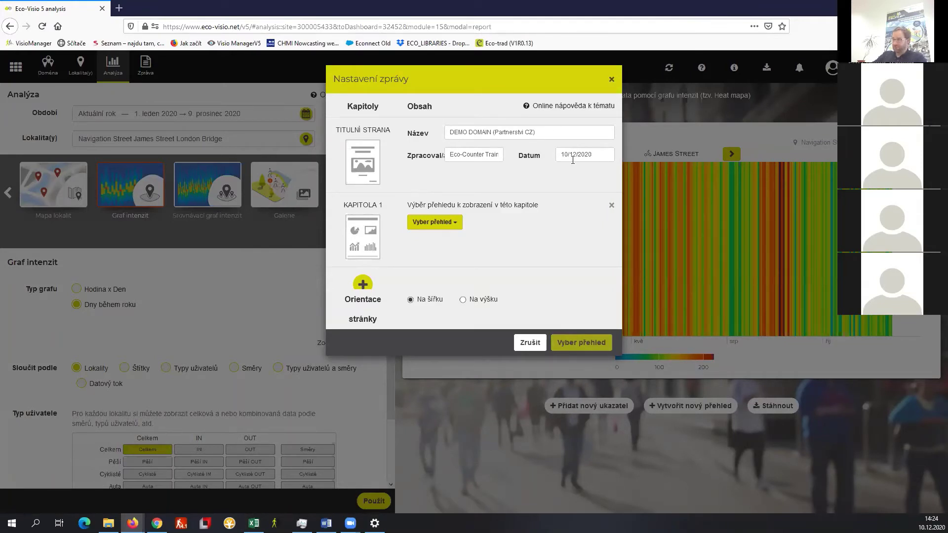
pyautogui.click(448, 225)
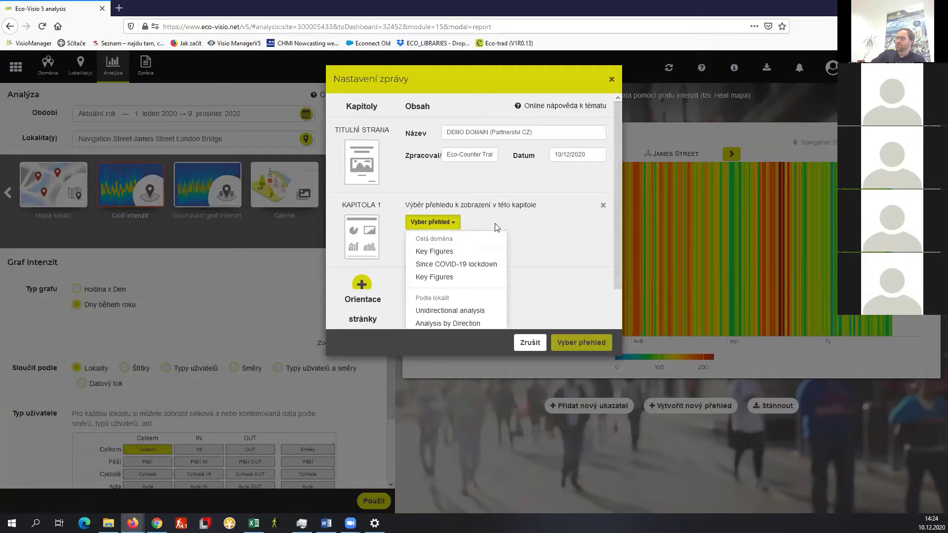
pyautogui.click(546, 231)
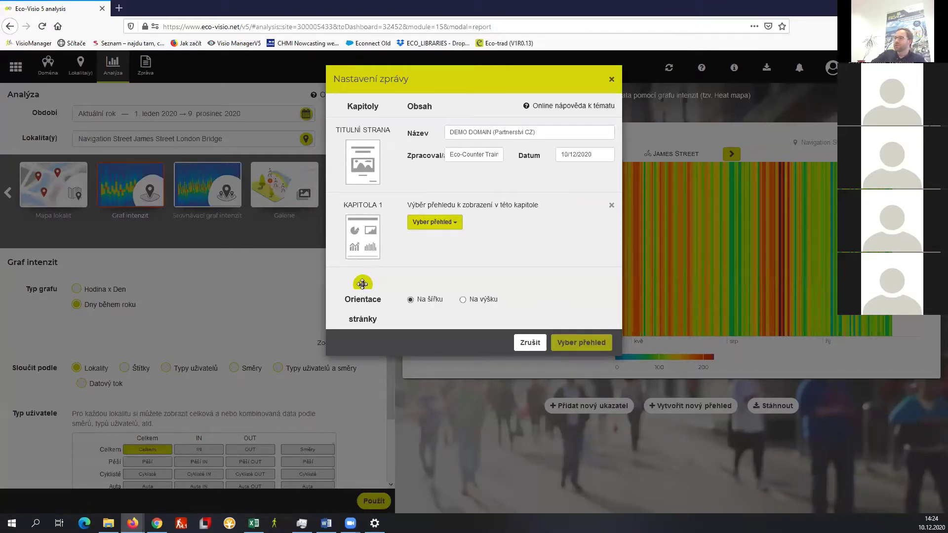
pyautogui.click(362, 284)
pyautogui.click(445, 296)
pyautogui.scroll(-1, 442, 321)
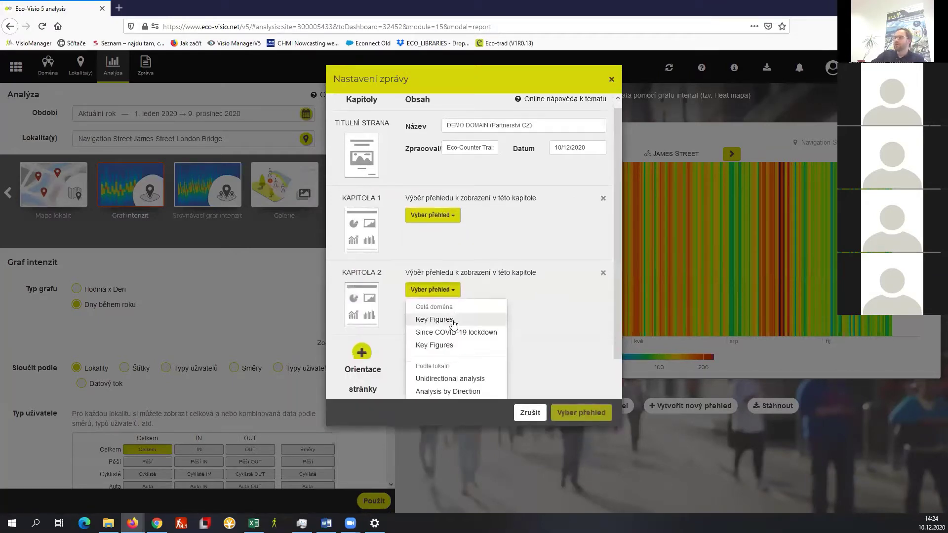
pyautogui.click(474, 377)
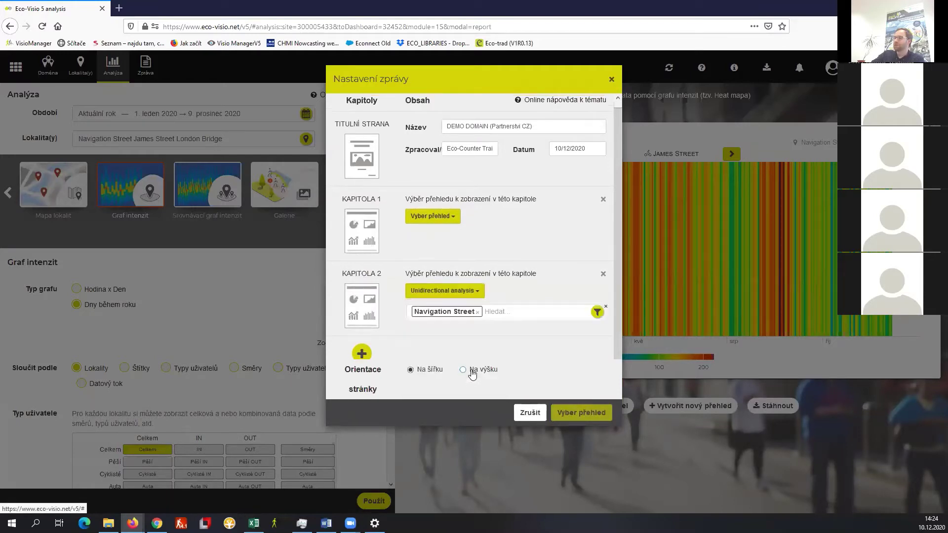
# - Remove Navigation Street from chapter 2's locations and look through the location list without selecting any
pyautogui.click(477, 314)
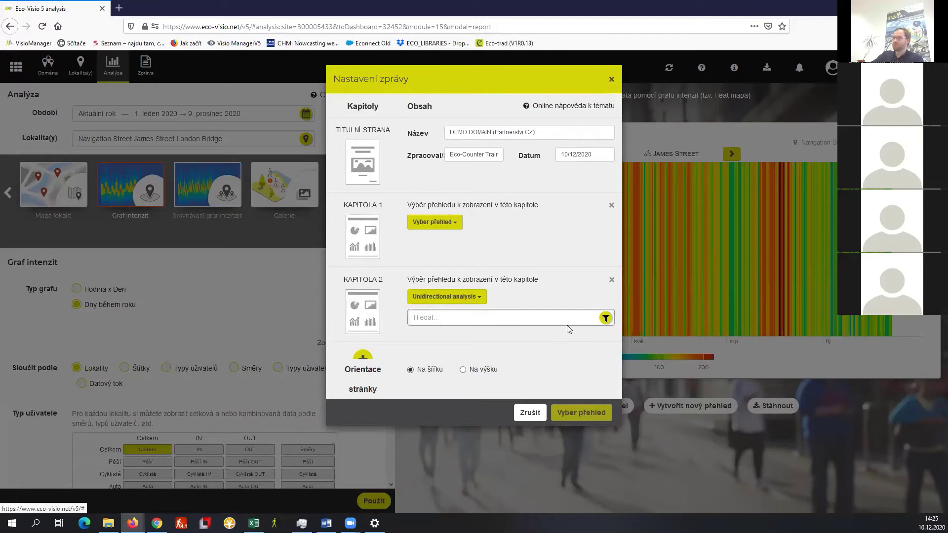
pyautogui.click(606, 318)
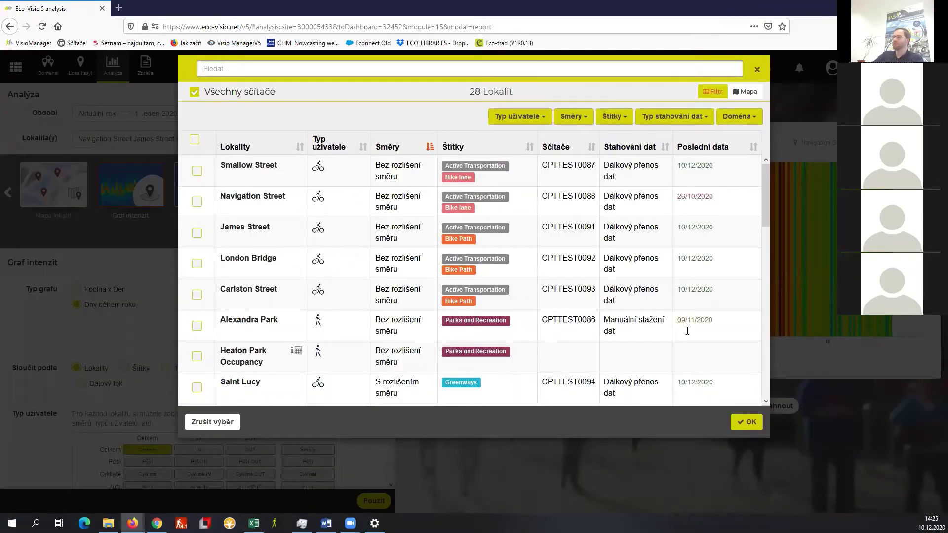
pyautogui.click(748, 420)
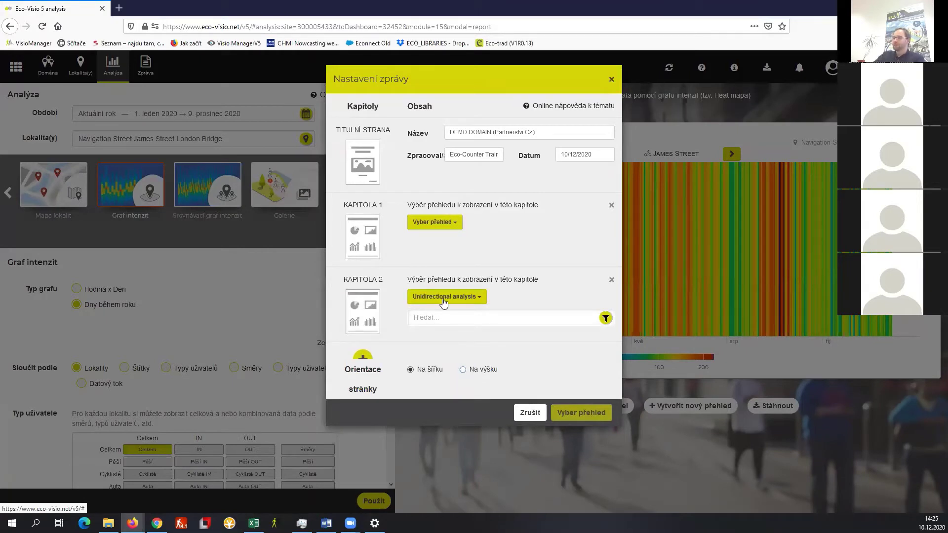
# - Set chapter 1's overview to Key Figures and reselect Unidirectional analysis for chapter 2
pyautogui.click(449, 223)
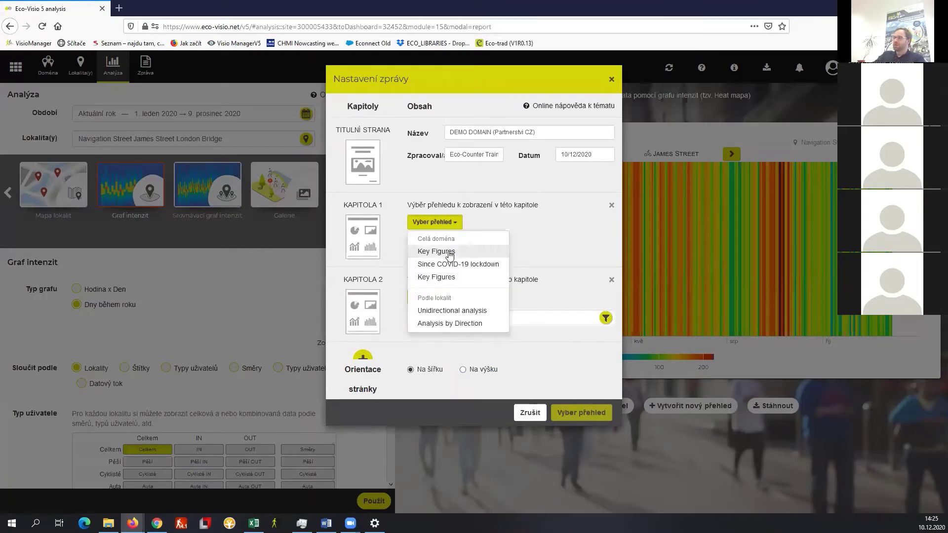
pyautogui.click(449, 252)
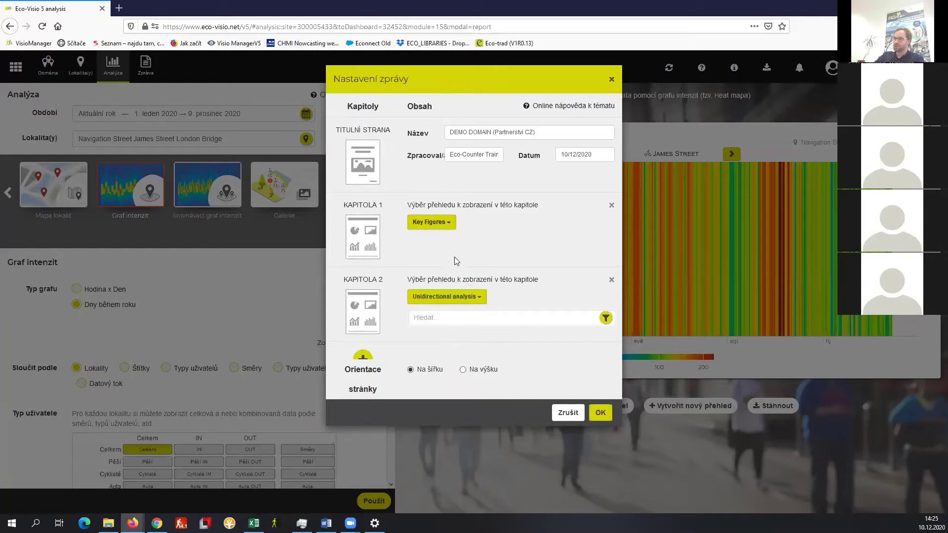
pyautogui.click(467, 299)
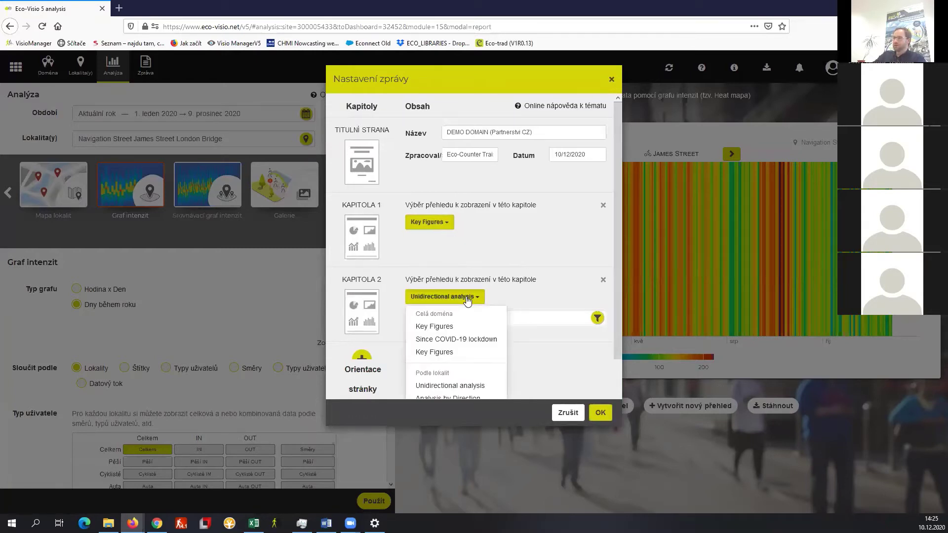
pyautogui.click(463, 371)
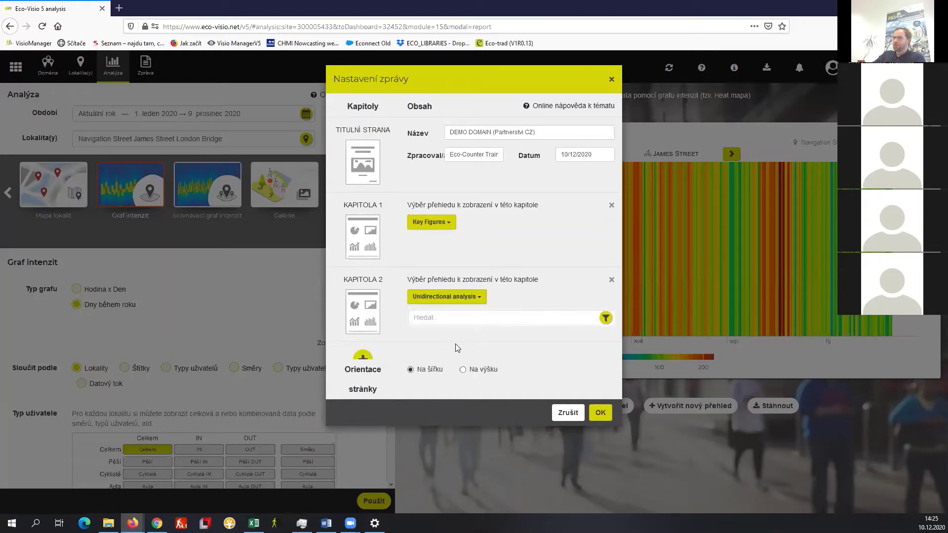
pyautogui.click(453, 299)
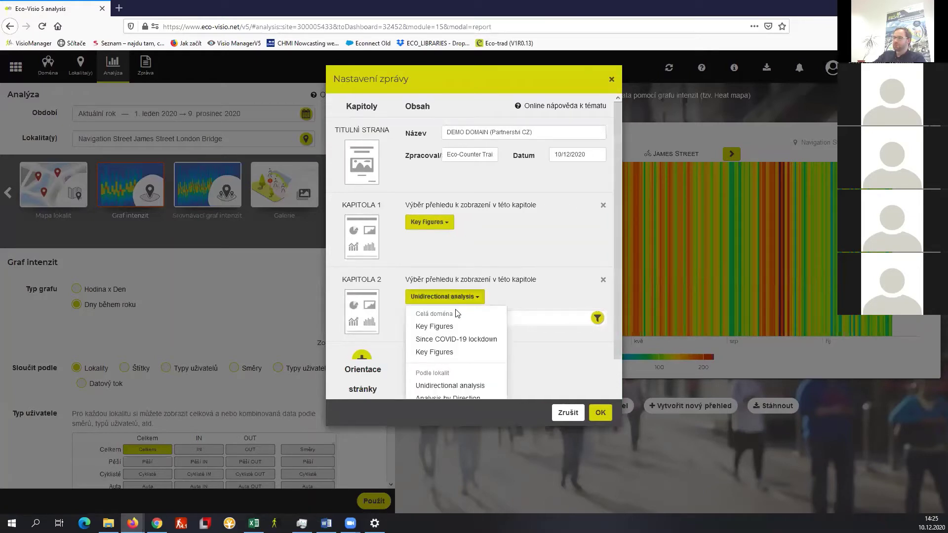
pyautogui.click(460, 387)
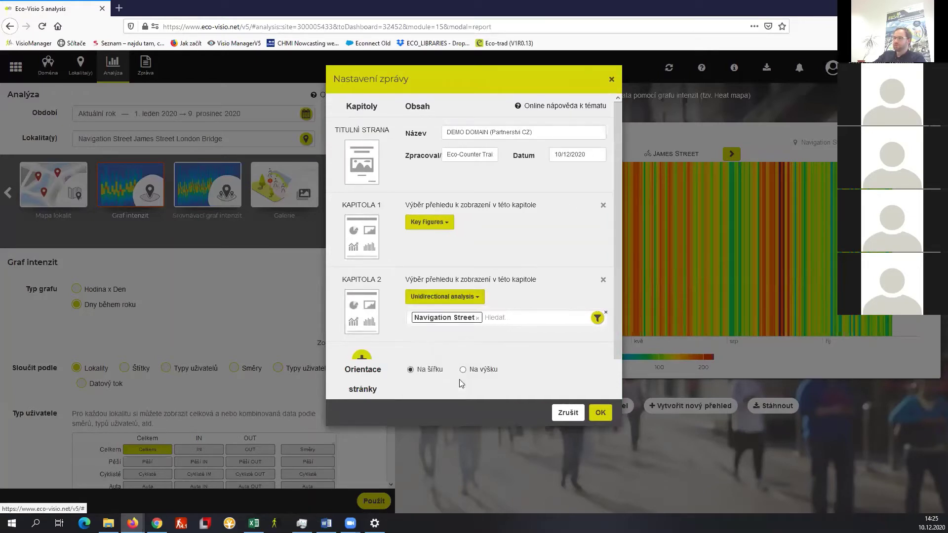
# - Replace Navigation Street with James Street, London Bridge and Carlston Street as the locations of chapter 2
pyautogui.click(481, 318)
pyautogui.click(605, 318)
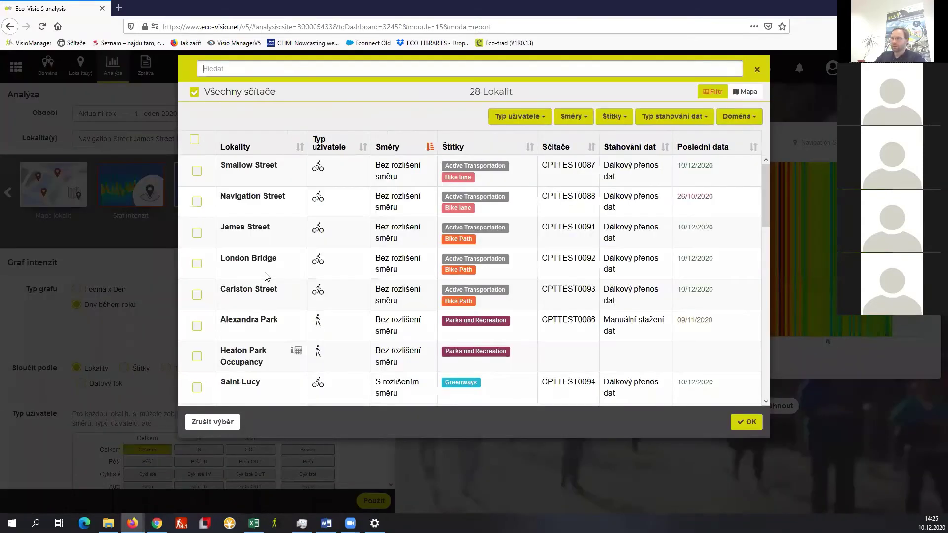
pyautogui.click(197, 232)
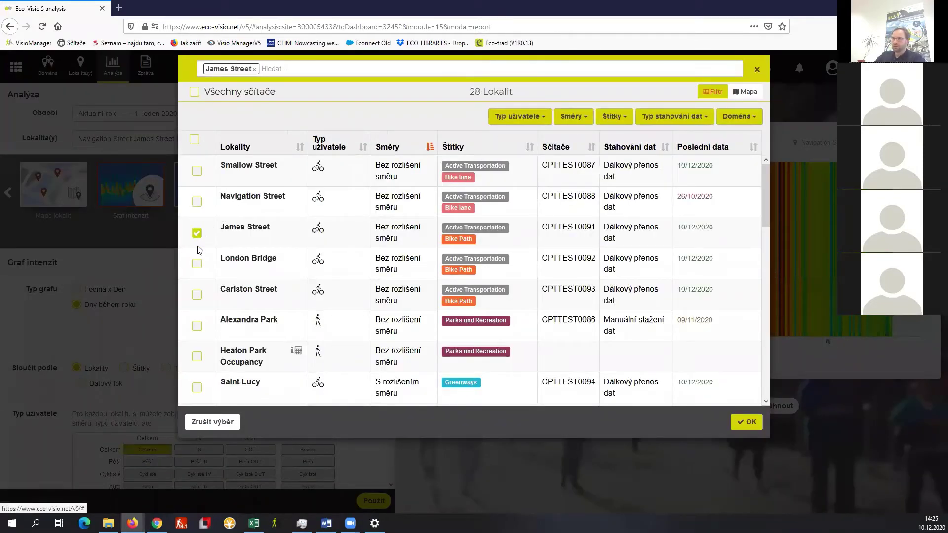
pyautogui.click(197, 264)
pyautogui.click(197, 295)
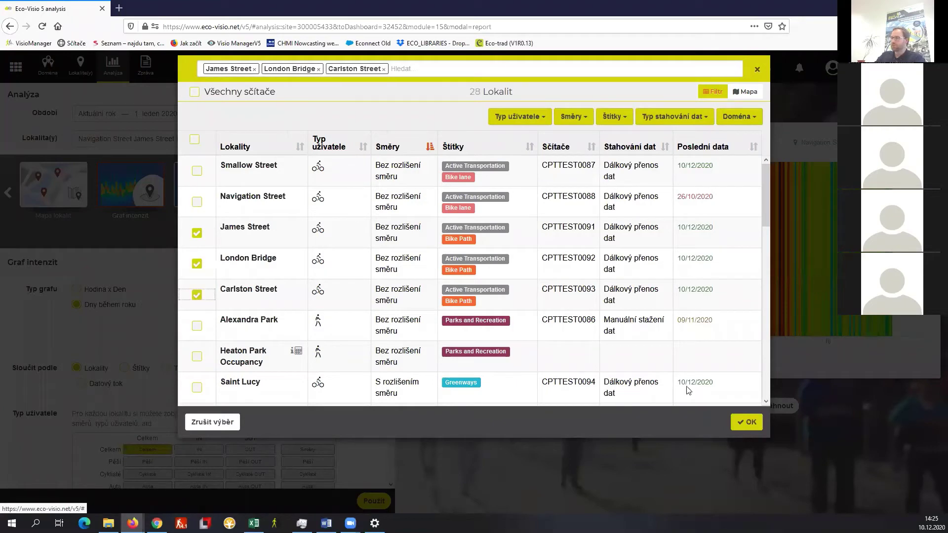
pyautogui.click(747, 423)
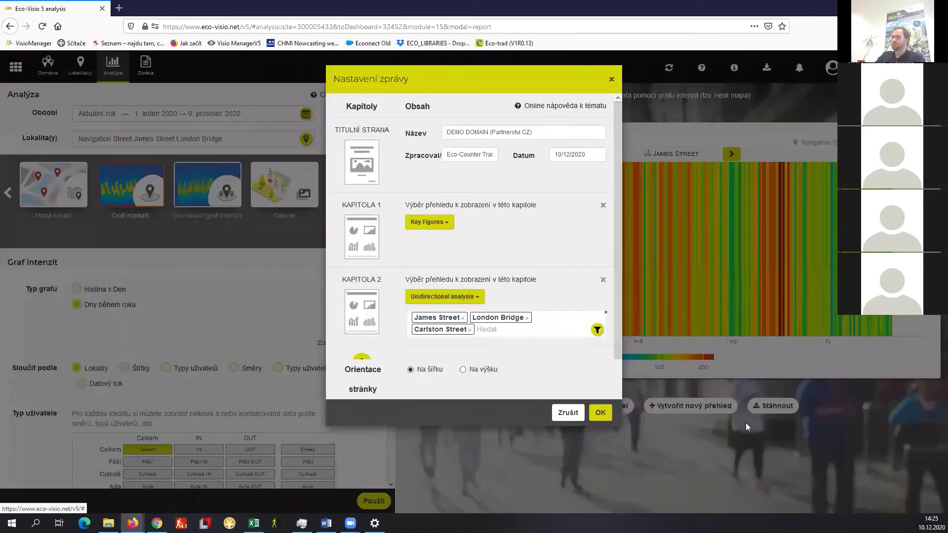
# - Set the report's page orientation to portrait (Na výšku), and cancel the report while it is being generated
pyautogui.scroll(-1, 562, 322)
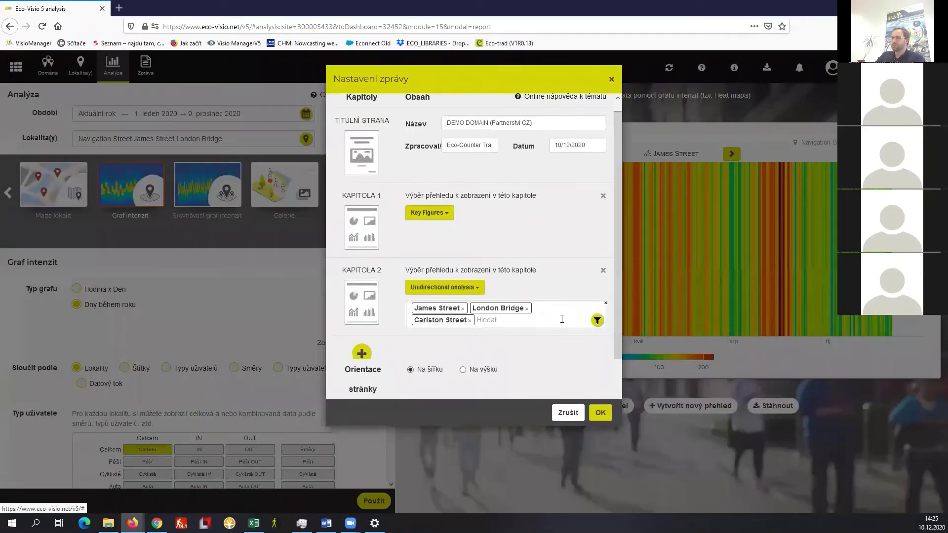
pyautogui.click(463, 371)
pyautogui.scroll(1, 526, 261)
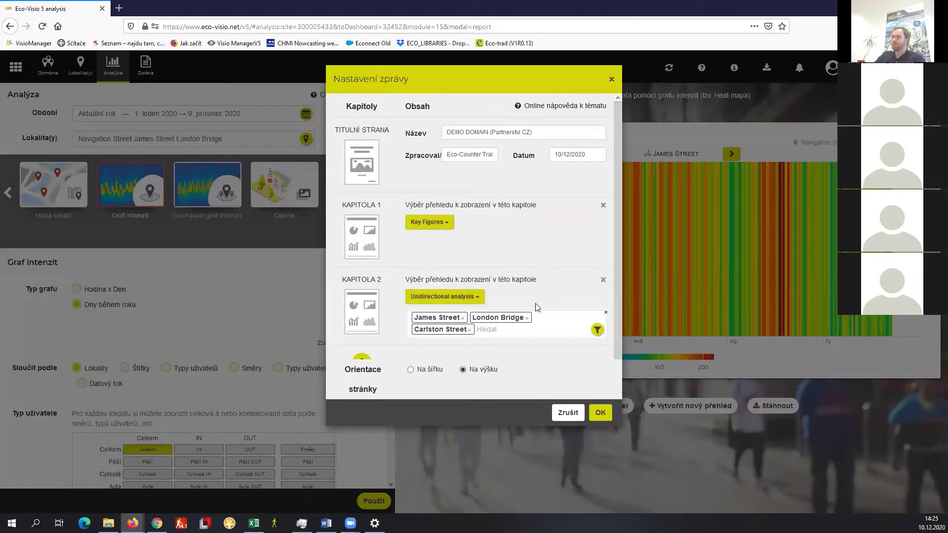
pyautogui.scroll(-1, 555, 333)
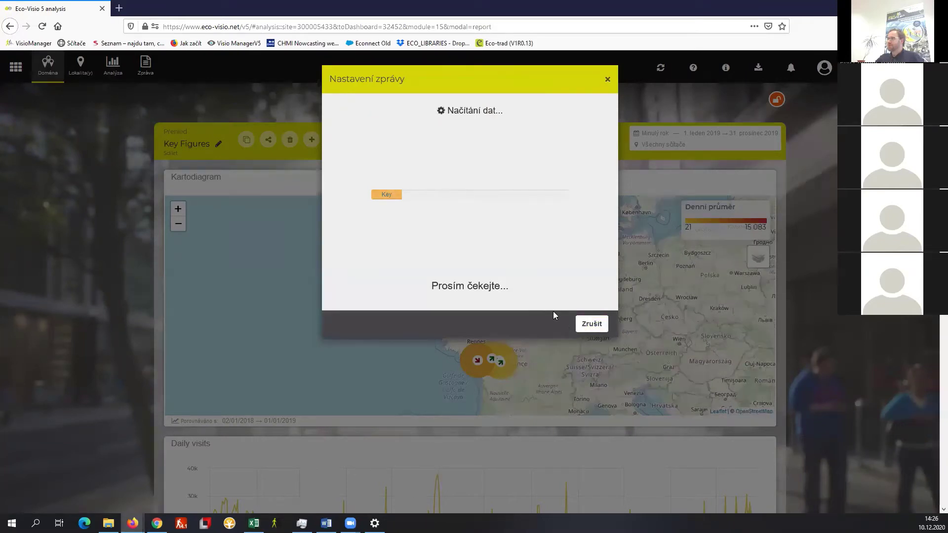
pyautogui.click(592, 325)
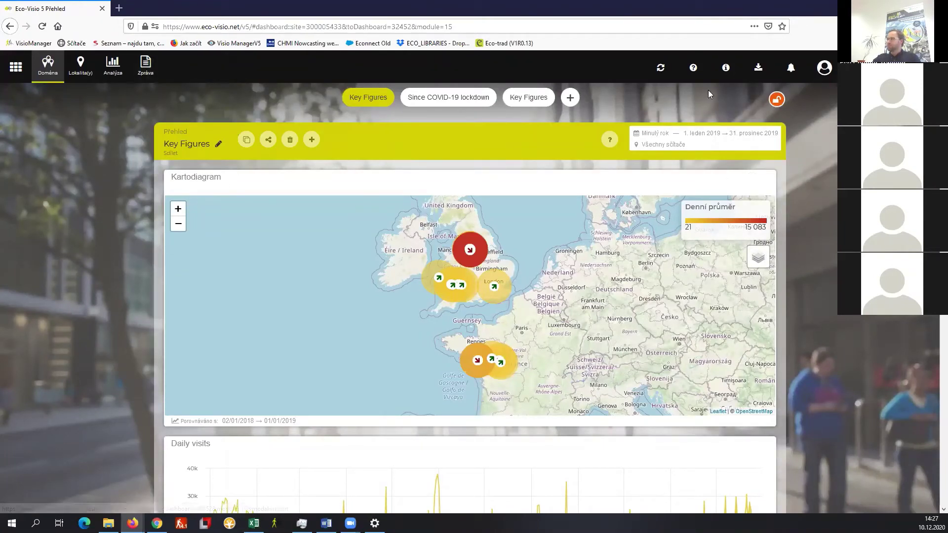
# - Lock the domain overview against editing and remove the Key Figures chapter from the report settings
pyautogui.click(776, 101)
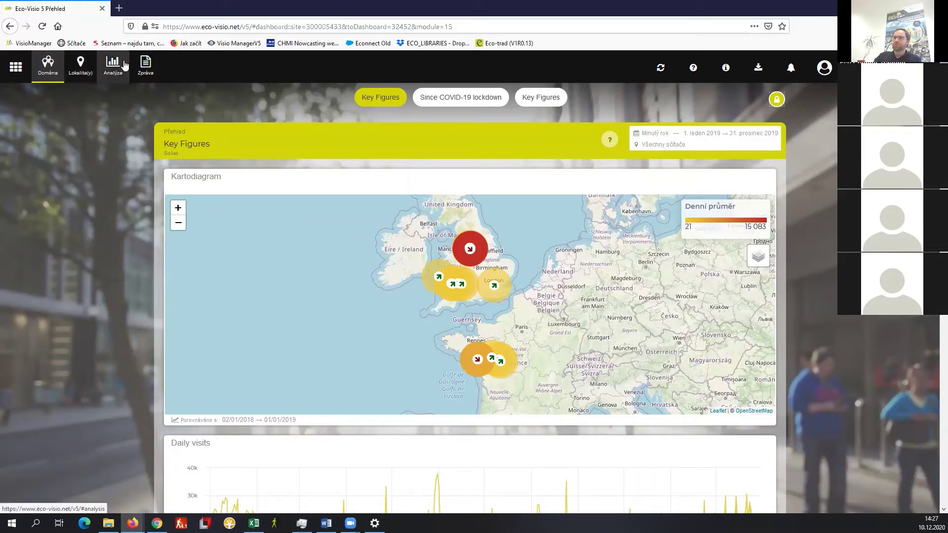
pyautogui.click(144, 63)
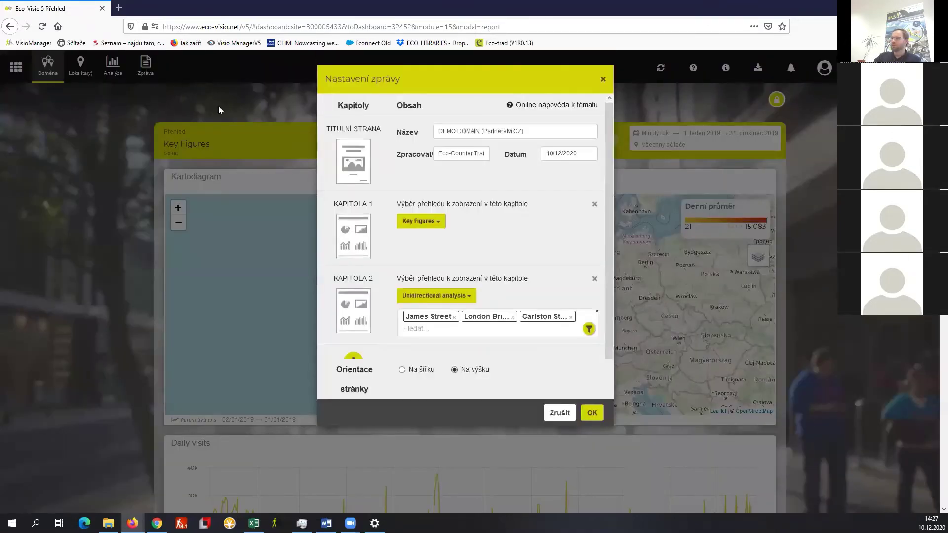
pyautogui.click(432, 224)
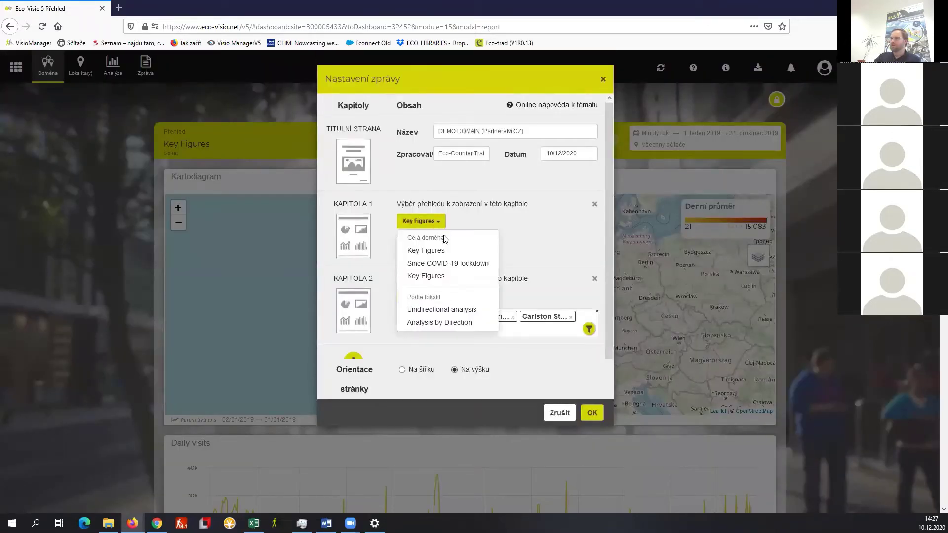
pyautogui.click(595, 204)
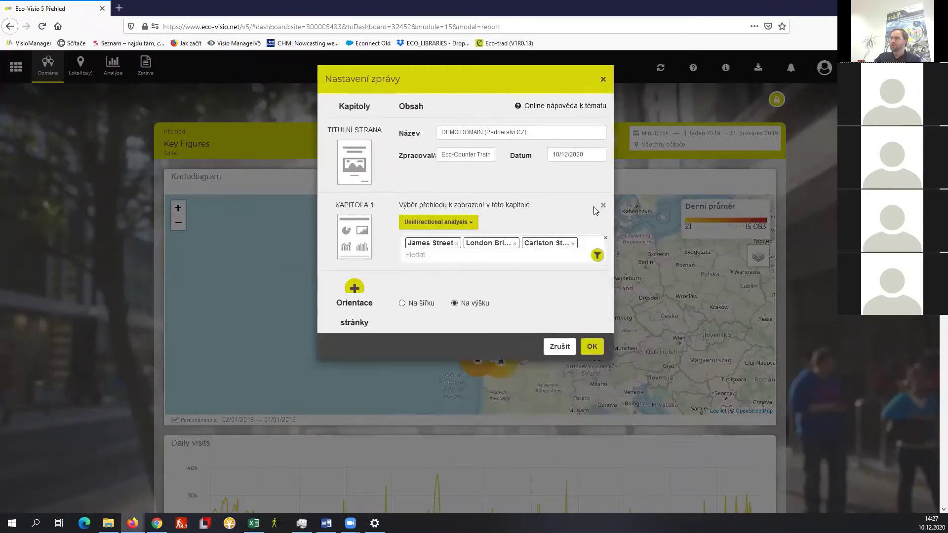
# - Remove James Street and Carlston Street from the report chapter, start generating the London Bridge report, and cancel it while it loads
pyautogui.click(457, 244)
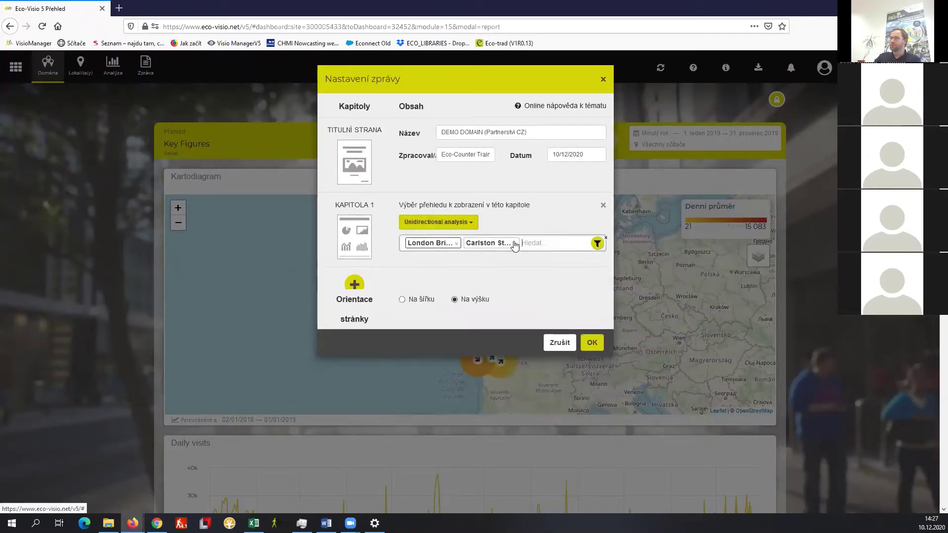
pyautogui.click(515, 243)
pyautogui.click(592, 346)
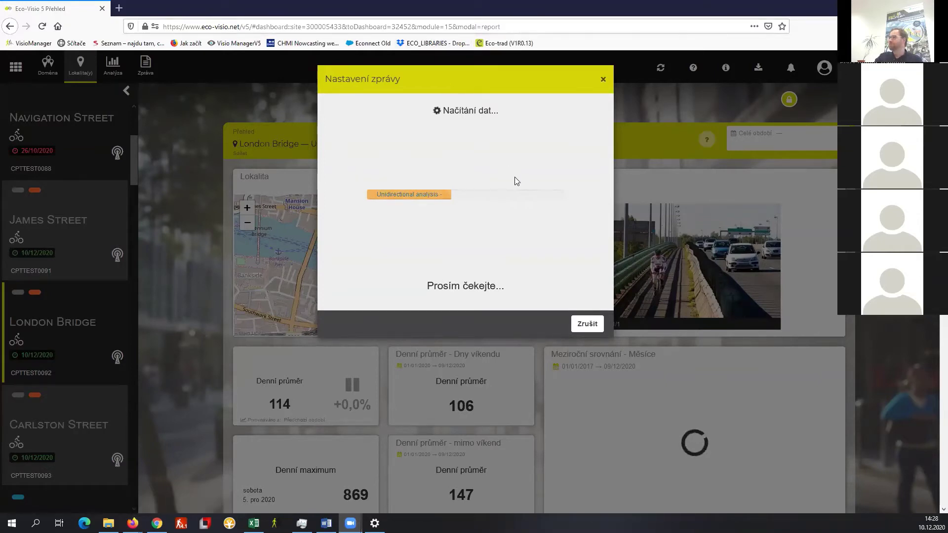
pyautogui.click(588, 325)
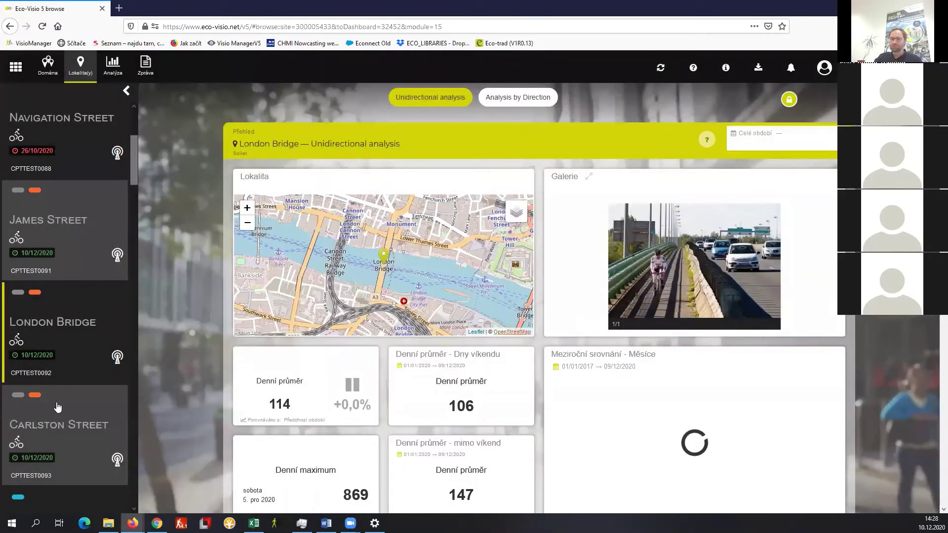
# - Look at the analysis page and the domain's Key Figures overview, and return to the home page
pyautogui.hotkey('alt', 'Tab')
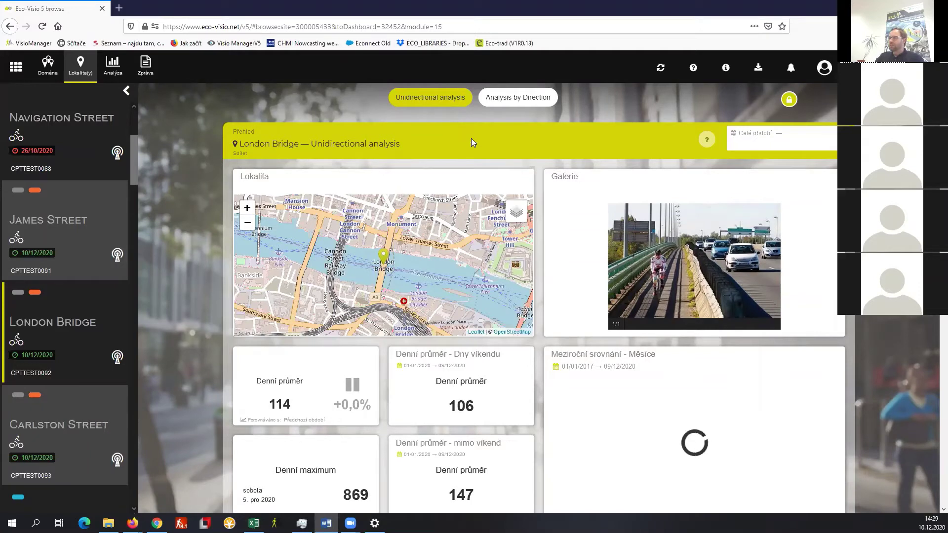
pyautogui.click(119, 73)
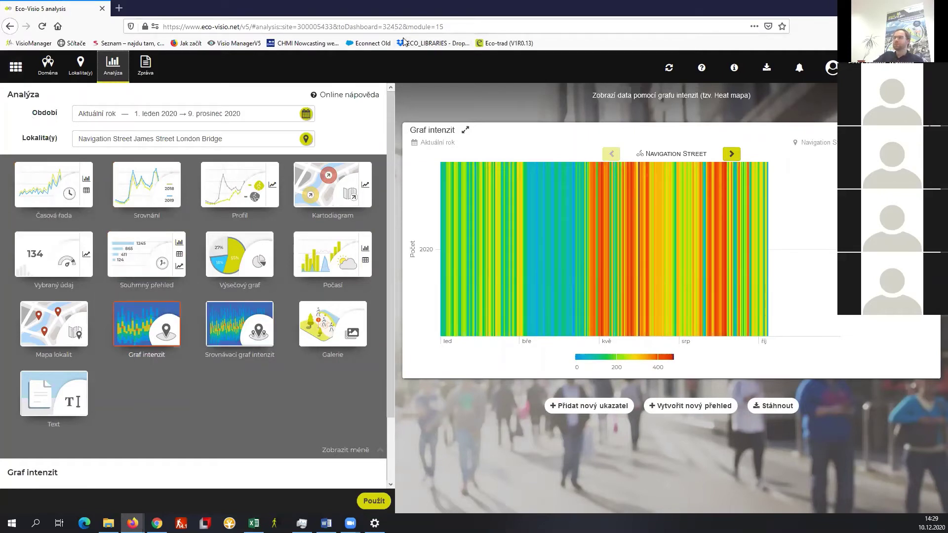
pyautogui.click(52, 74)
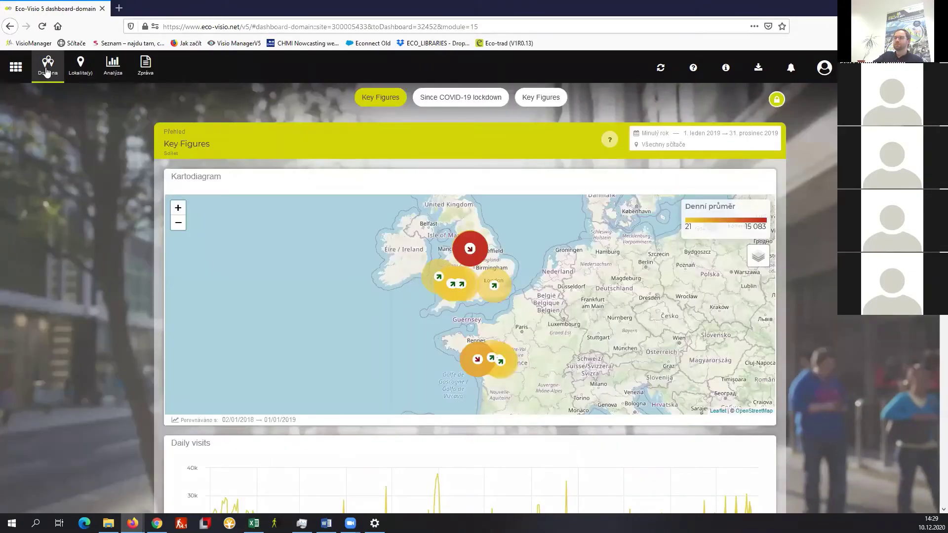
pyautogui.click(21, 70)
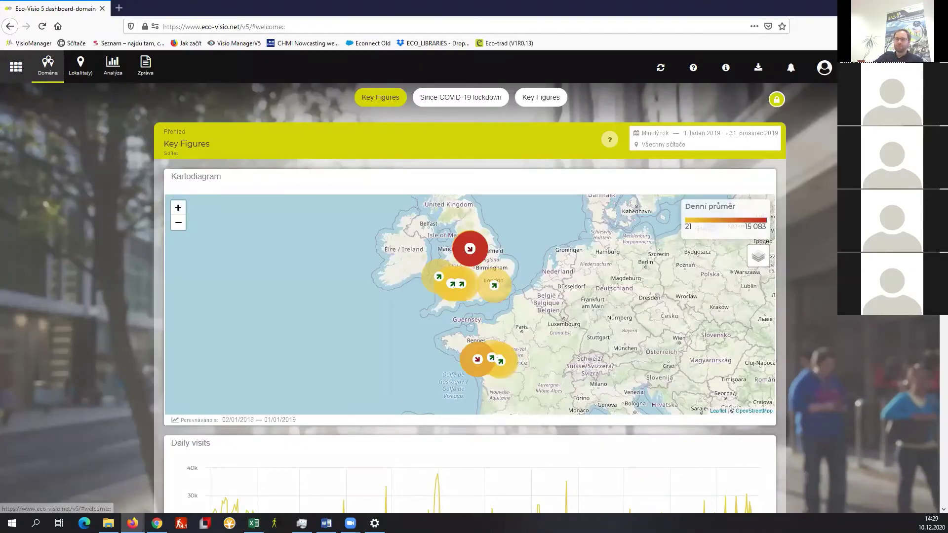
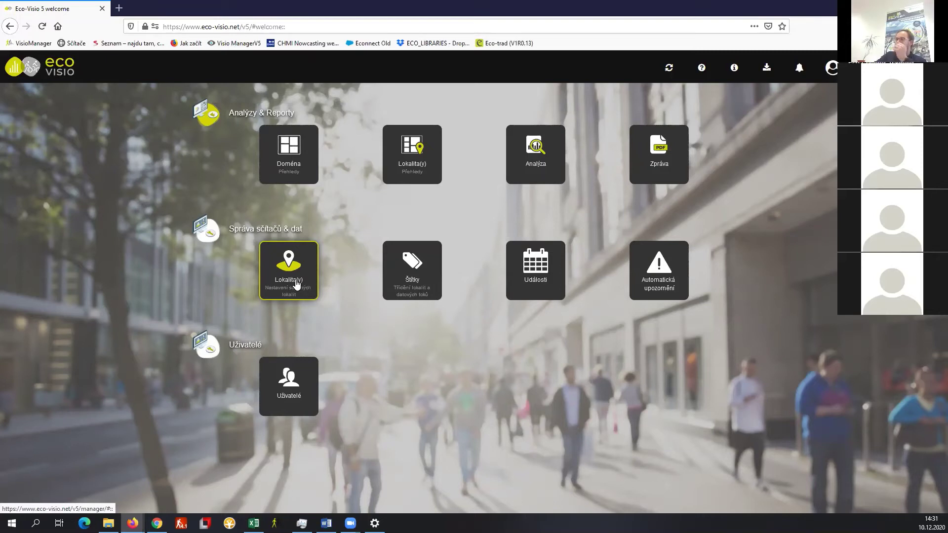
# - In the location management, filter the locations by the Bike lane label and open Smallow Street
pyautogui.click(296, 284)
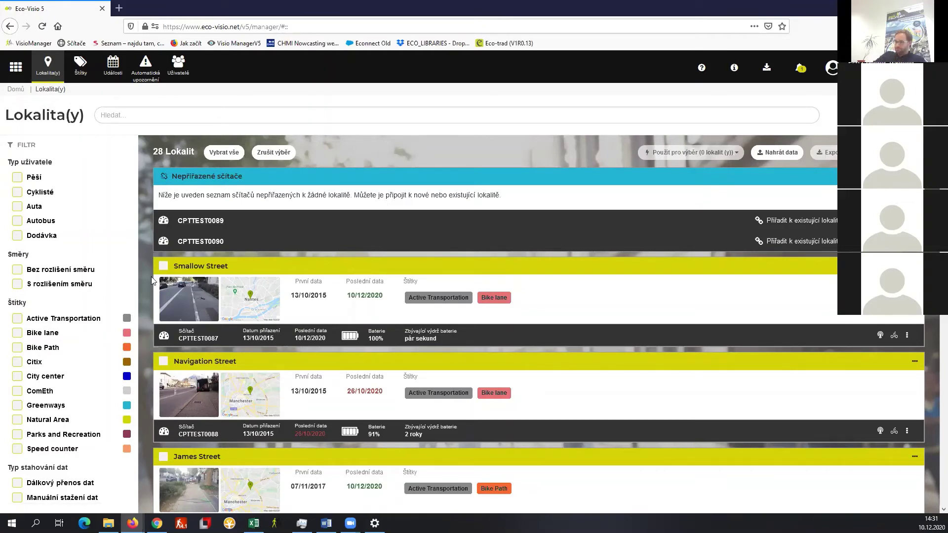
pyautogui.click(17, 340)
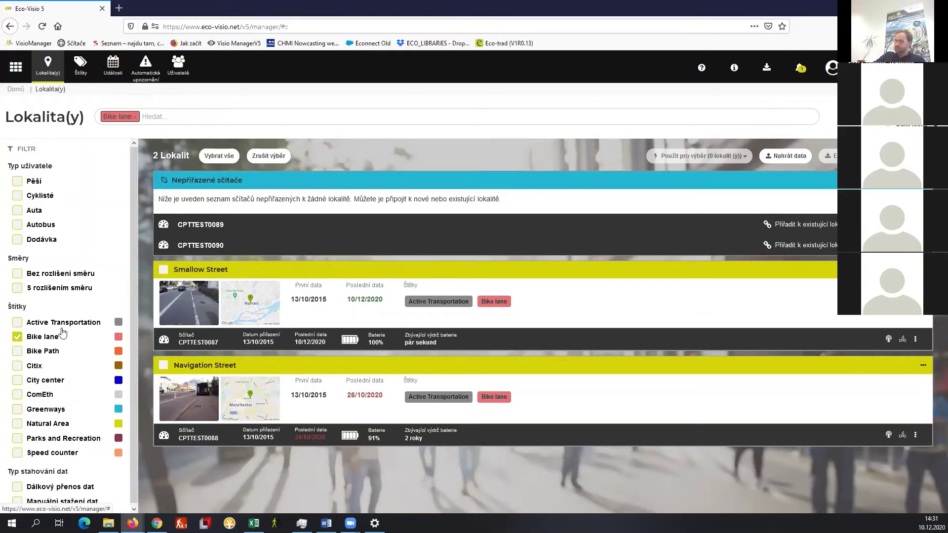
pyautogui.click(199, 273)
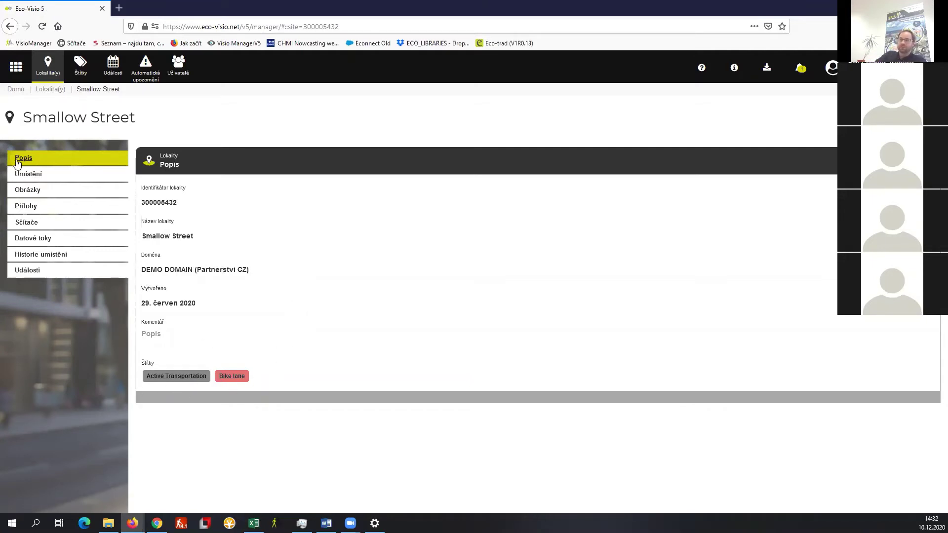
# - View Smallow Street's map position (Umístění), images (Obrázky) and assigned counters (Sčítače)
pyautogui.click(24, 176)
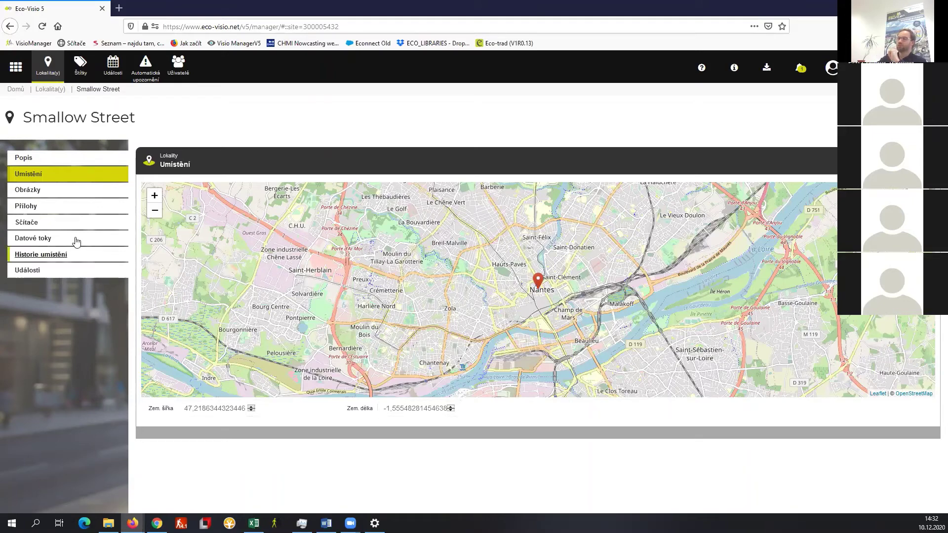
pyautogui.click(53, 197)
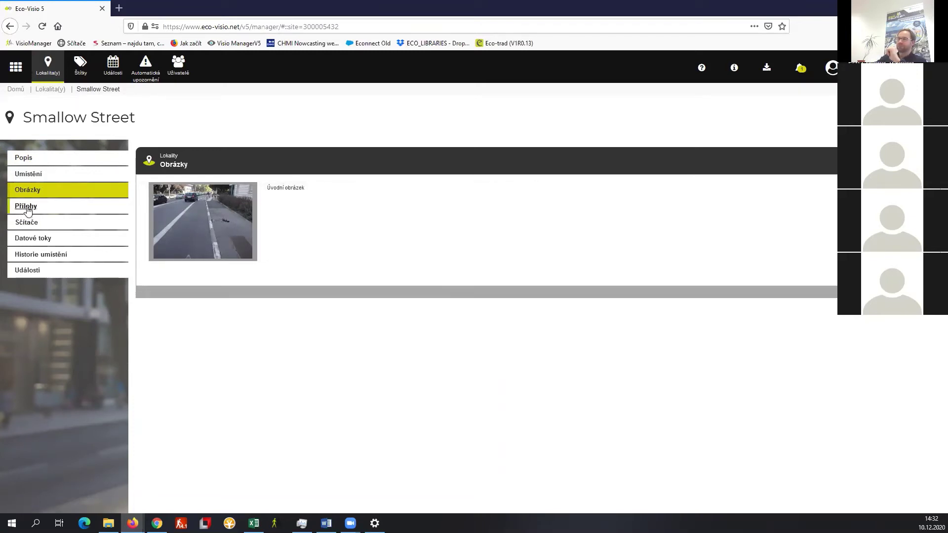
pyautogui.click(29, 225)
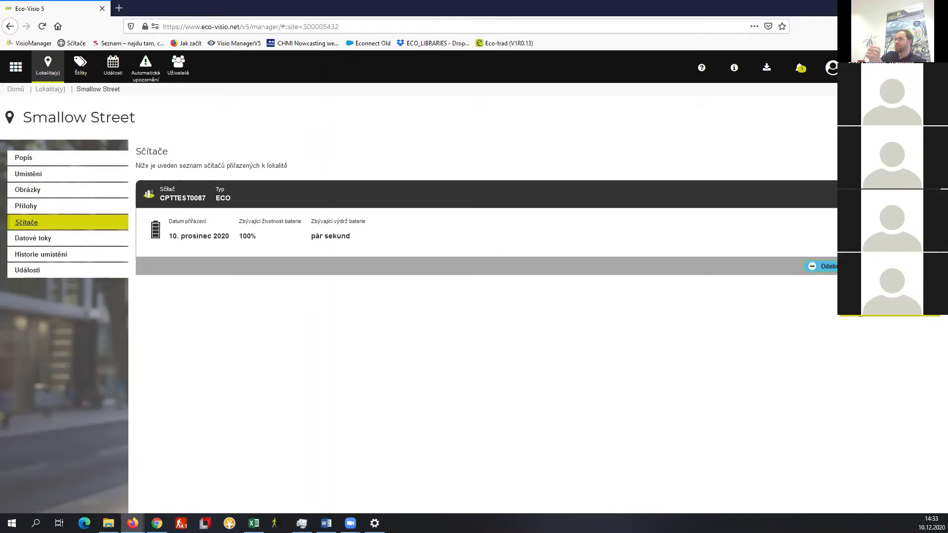
# - Look at the counters available for assignment to Smallow Street, and close the selection without assigning any
pyautogui.click(865, 317)
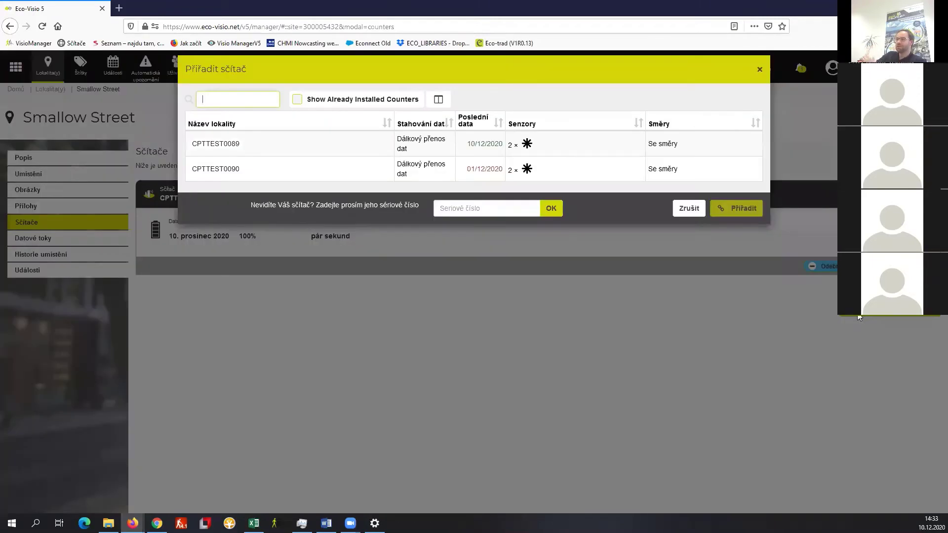
pyautogui.click(334, 171)
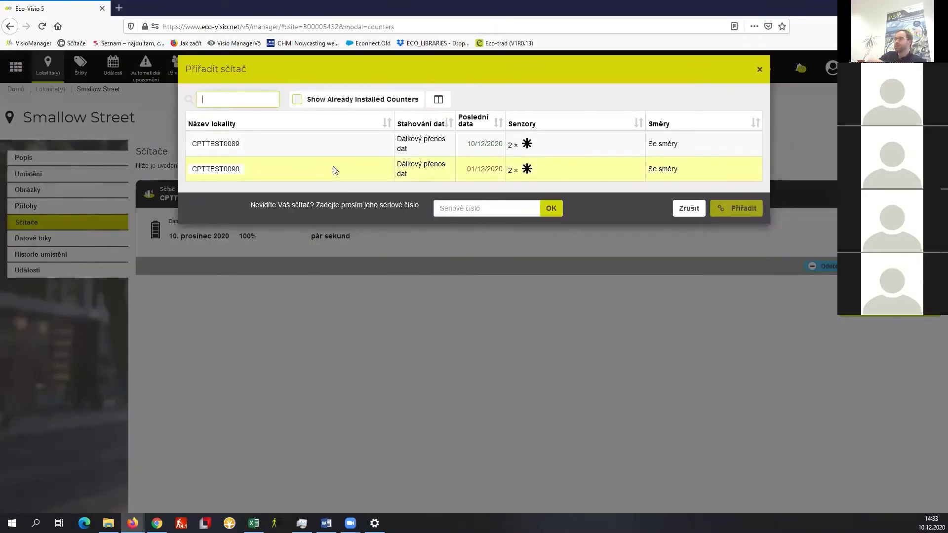
pyautogui.click(235, 143)
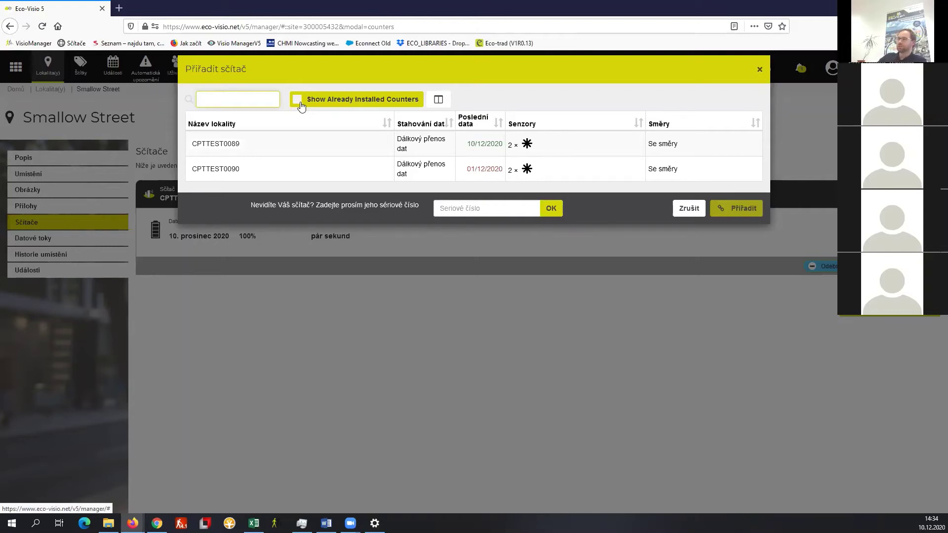
pyautogui.click(763, 70)
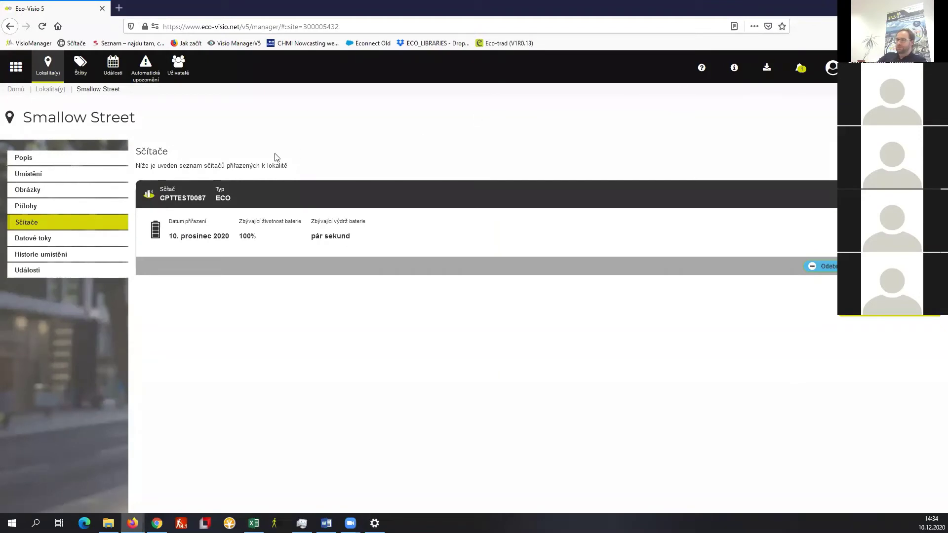
# - View Smallow Street's data flows (Datové toky), switching the extended settings (Rozšířené nastavení) on and off again
pyautogui.click(31, 243)
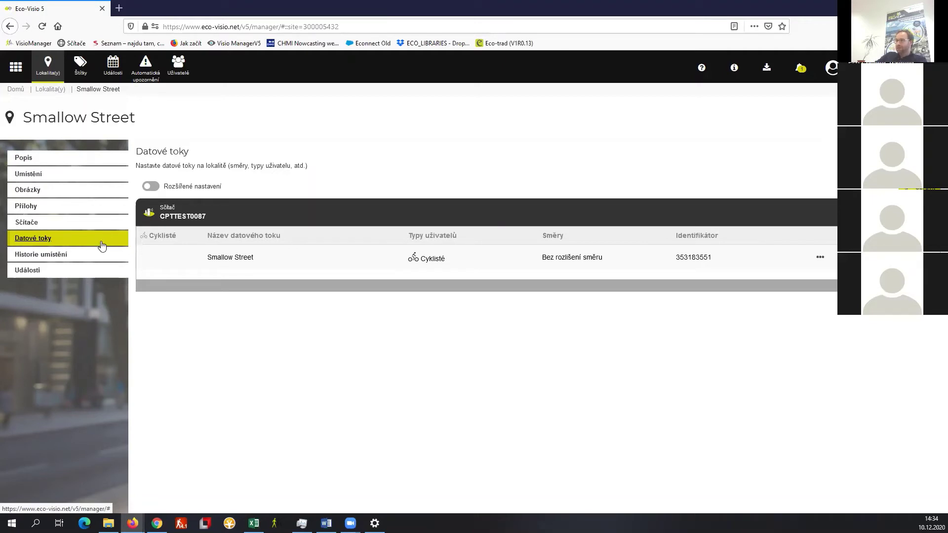
pyautogui.click(152, 188)
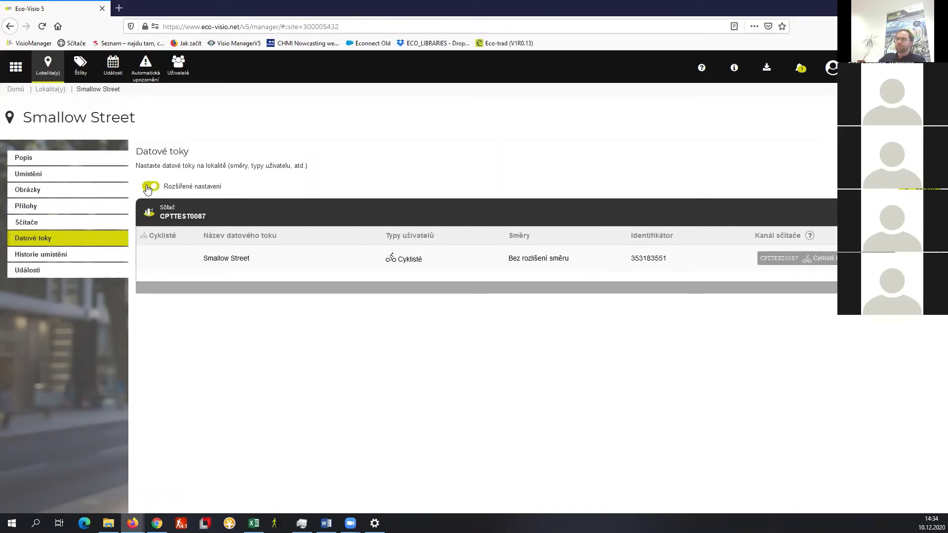
pyautogui.click(148, 188)
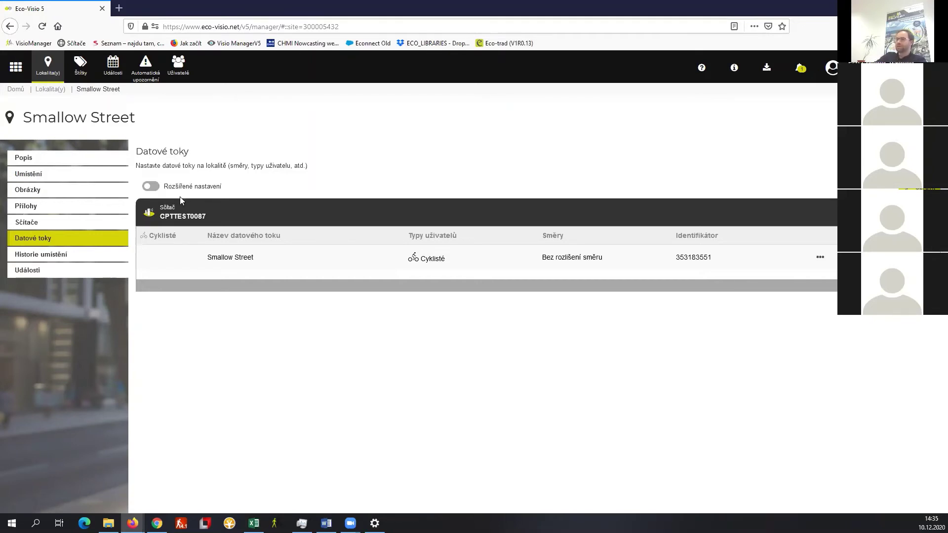
# - Replace the location list's Bike lane filter with direction-resolved locations (S rozlišením směru), pedestrians (Pěší) and cyclists (Cyklisté)
pyautogui.click(49, 90)
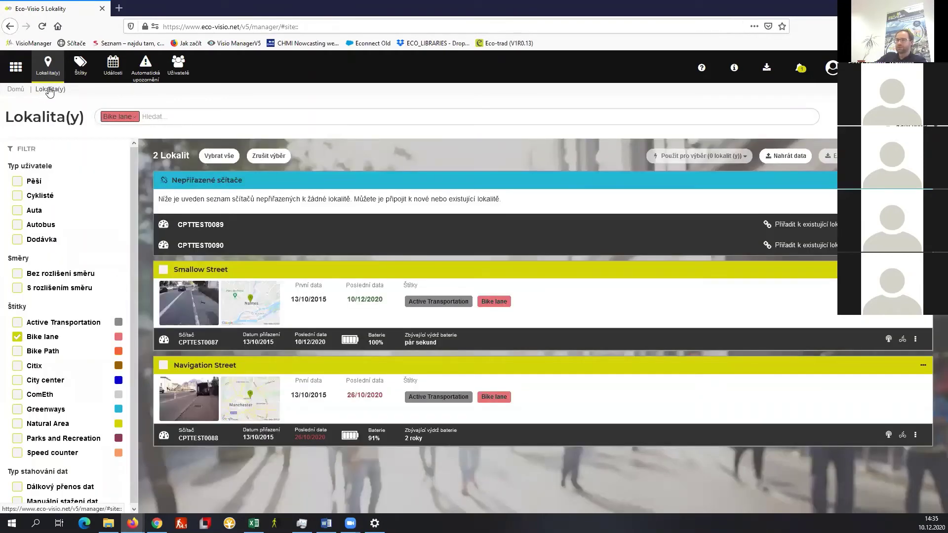
pyautogui.click(17, 334)
pyautogui.click(17, 286)
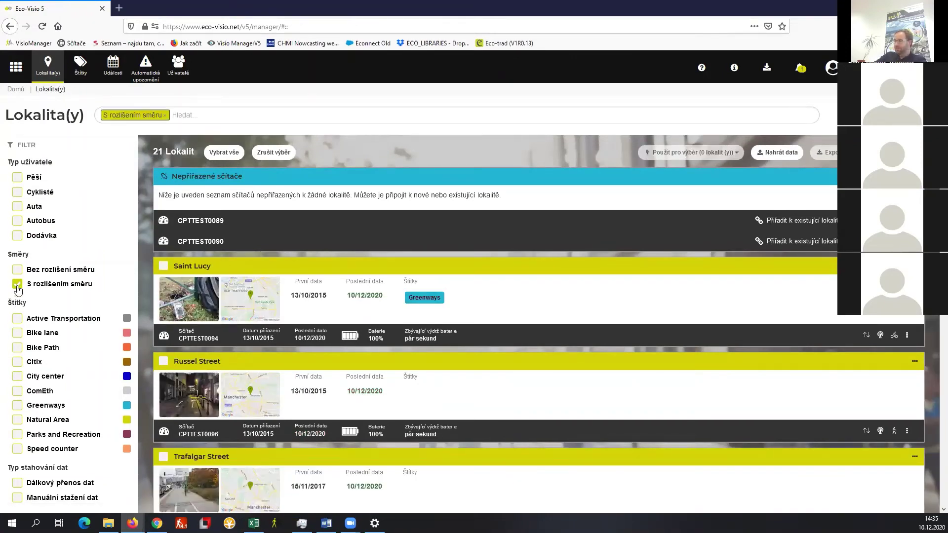
pyautogui.scroll(-4, 139, 336)
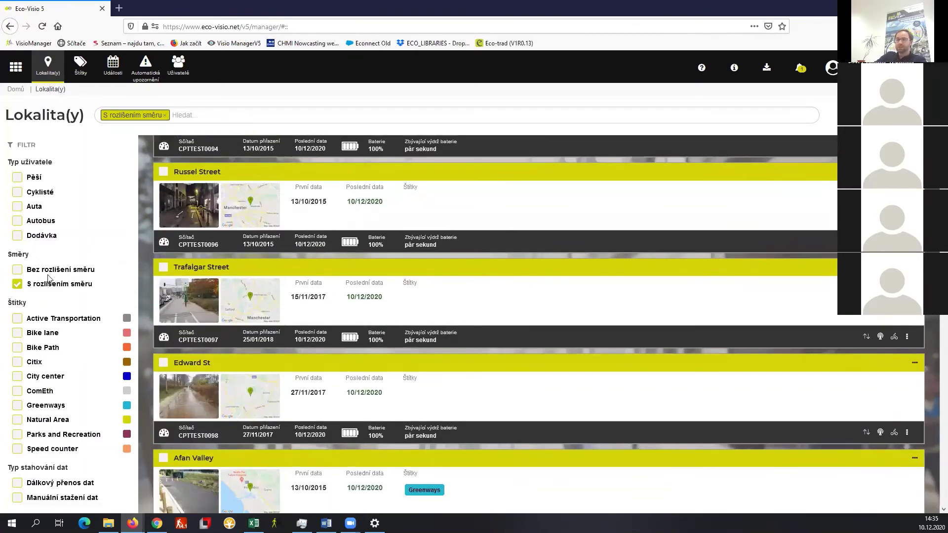
pyautogui.click(17, 177)
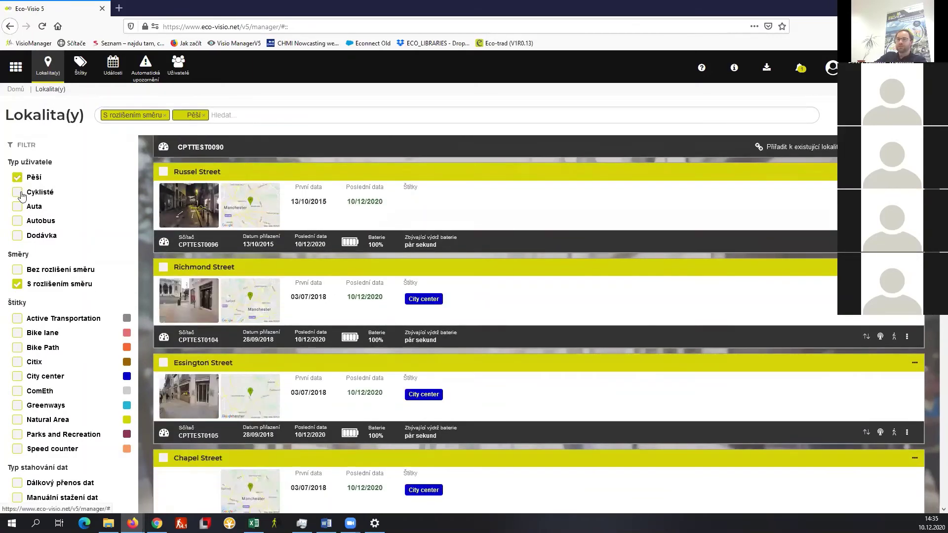
pyautogui.click(22, 197)
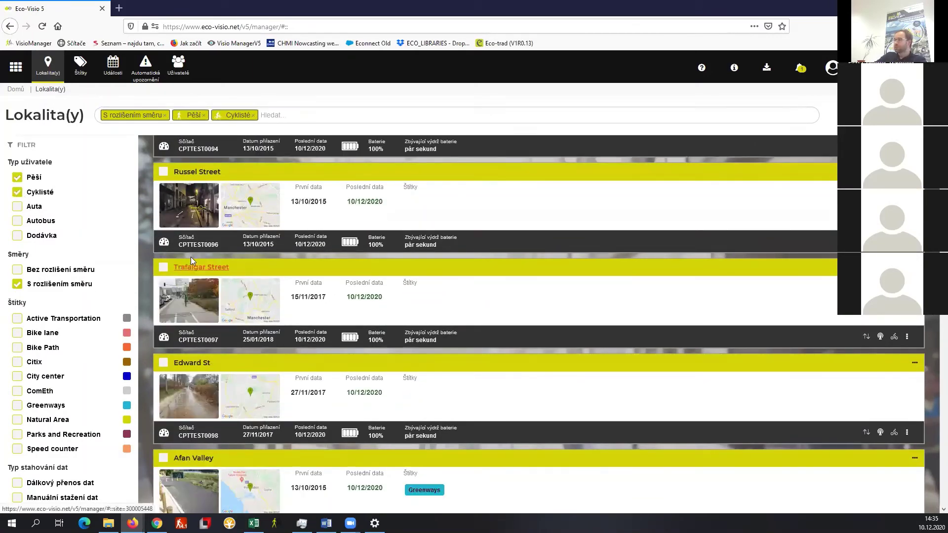
# - Find Cathedral Street in the filtered location list and open its data flows (Datové toky)
pyautogui.scroll(-8, 257, 285)
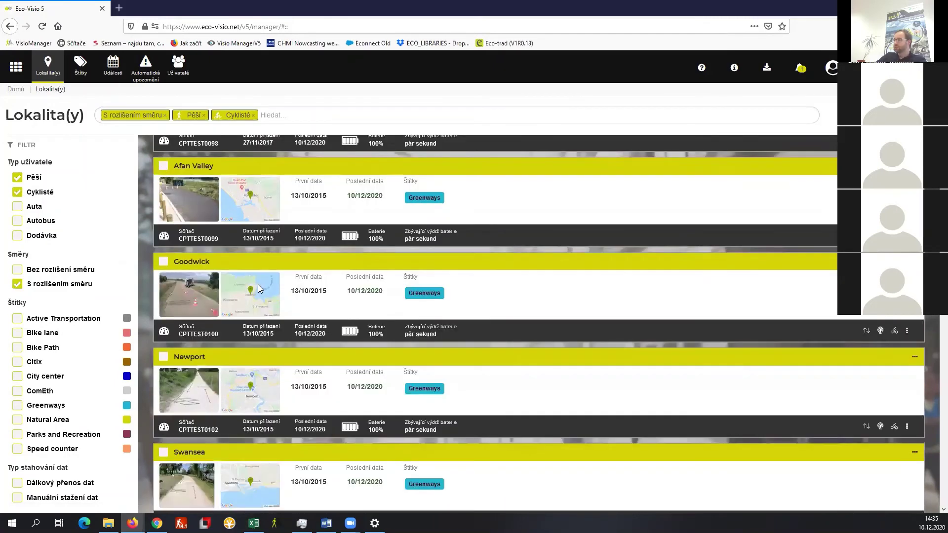
pyautogui.scroll(-8, 258, 283)
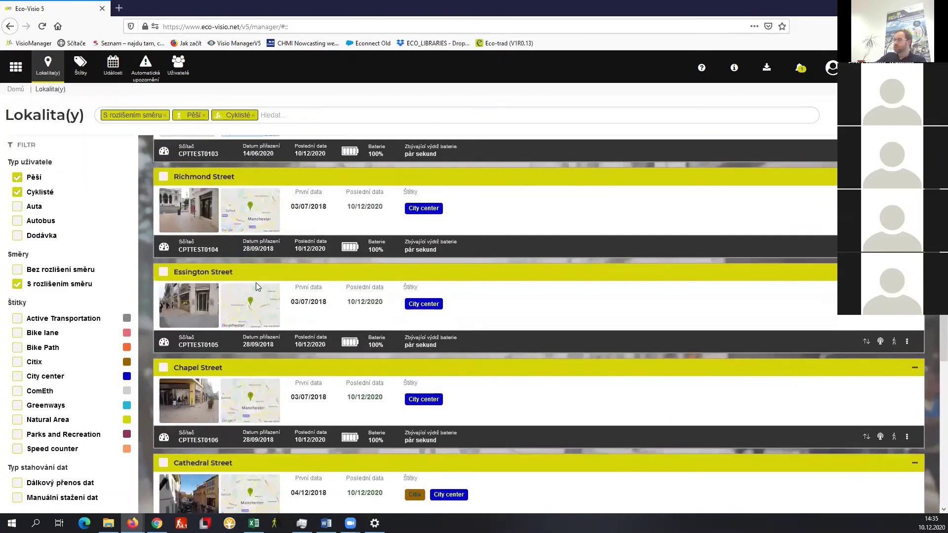
pyautogui.scroll(-5, 255, 282)
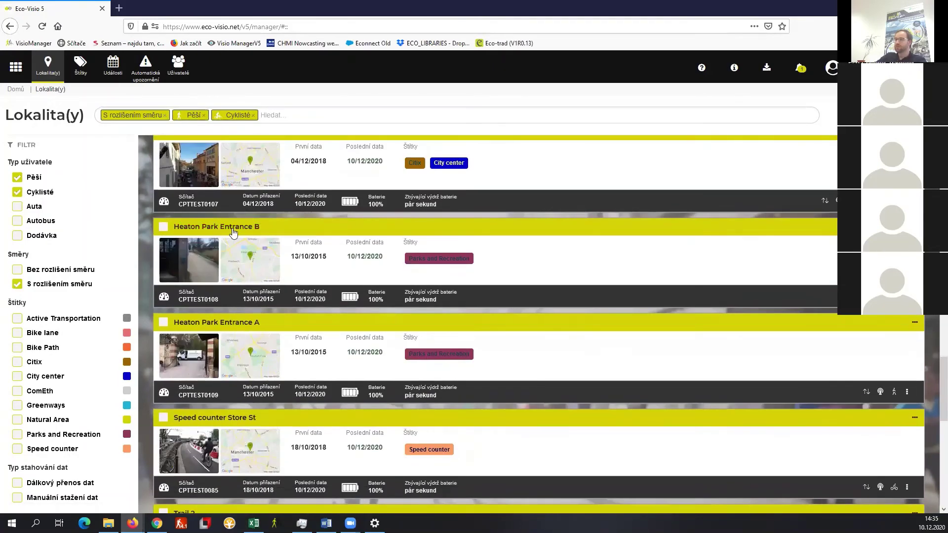
pyautogui.scroll(1, 234, 228)
pyautogui.scroll(1, 234, 229)
pyautogui.click(222, 230)
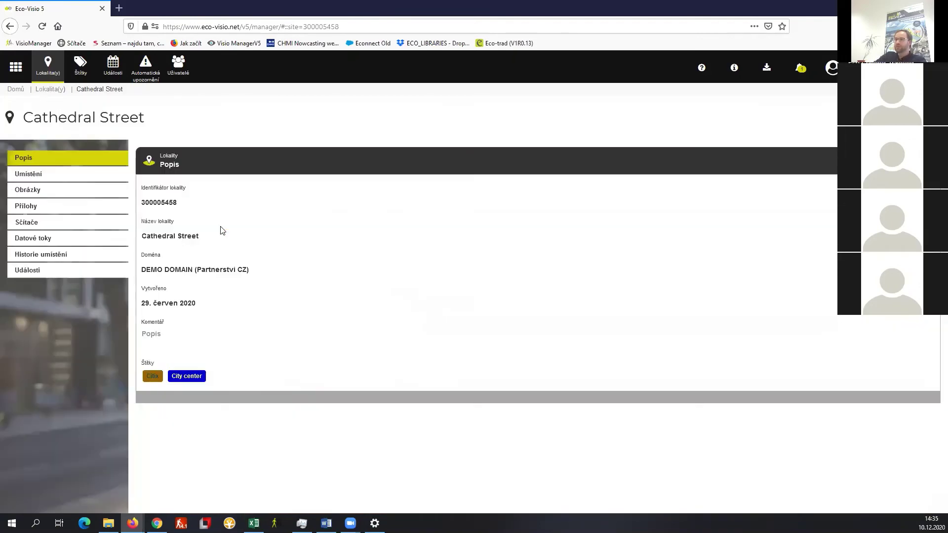
pyautogui.click(42, 240)
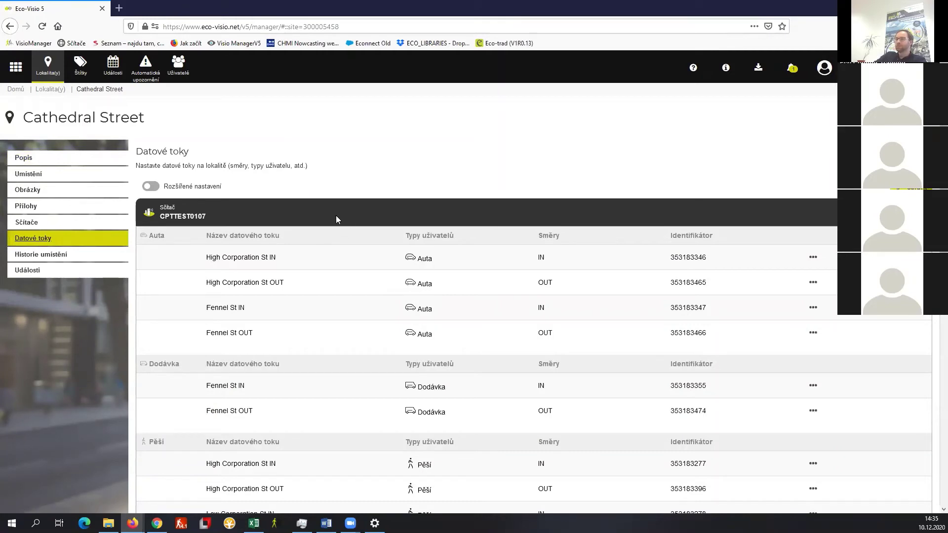
# - Check the counter assigned to Cathedral Street and examine its data flows (Datové toky) by user type and direction
pyautogui.click(37, 225)
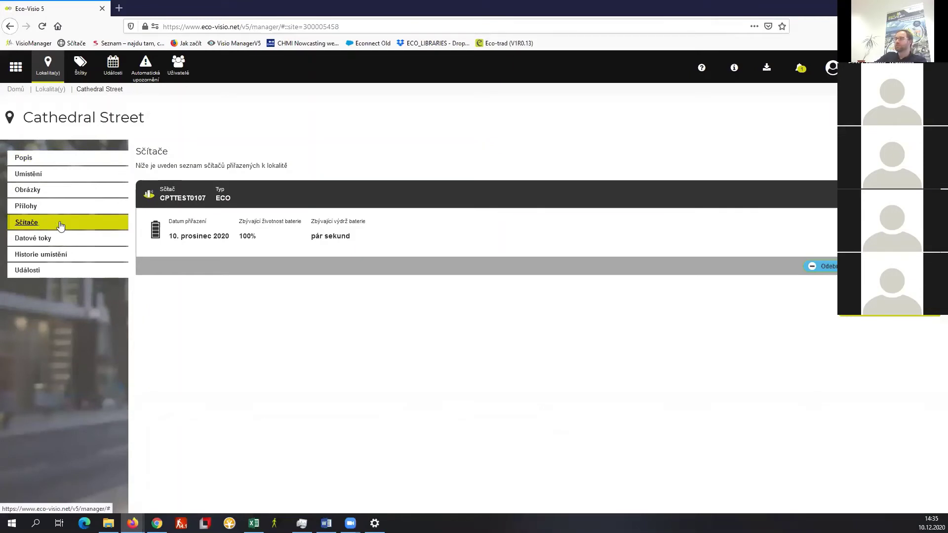
pyautogui.click(60, 239)
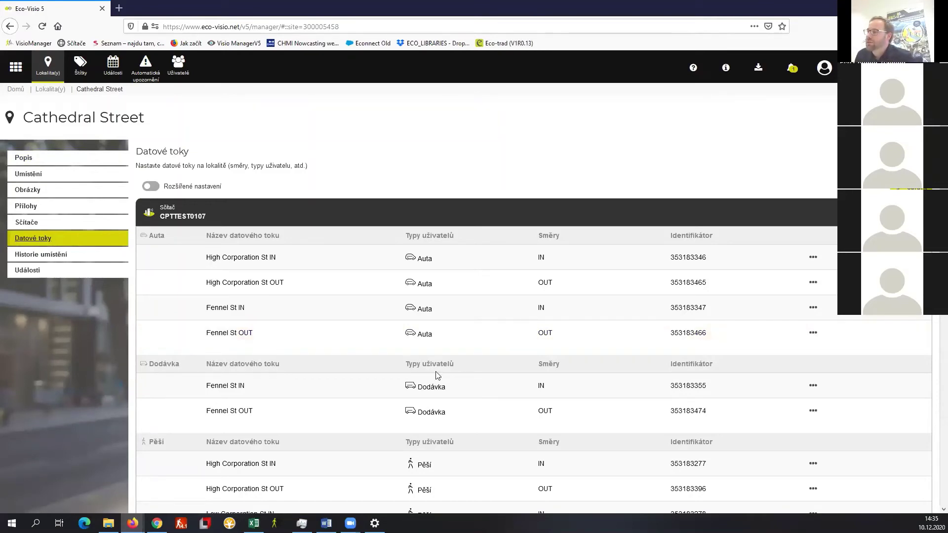
pyautogui.scroll(-2, 437, 375)
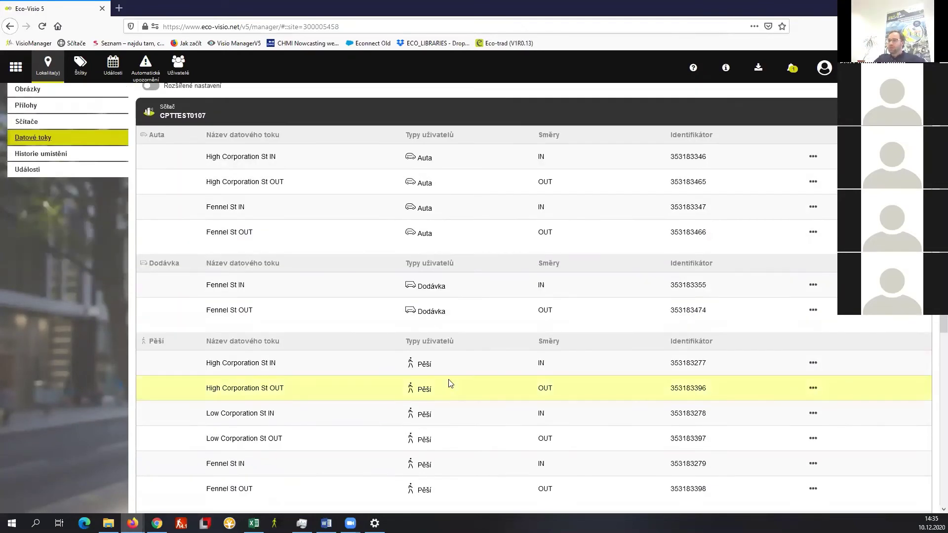
pyautogui.scroll(-1, 449, 383)
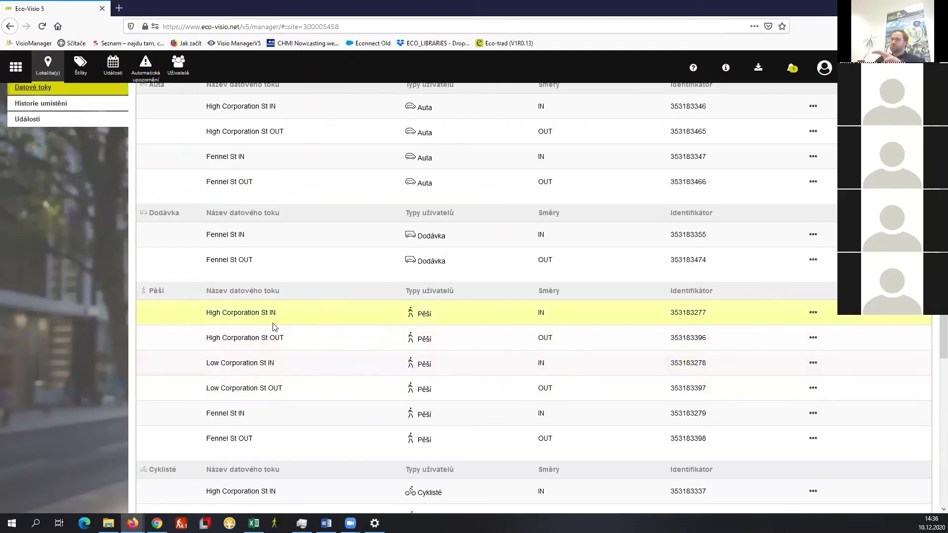
pyautogui.scroll(3, 367, 424)
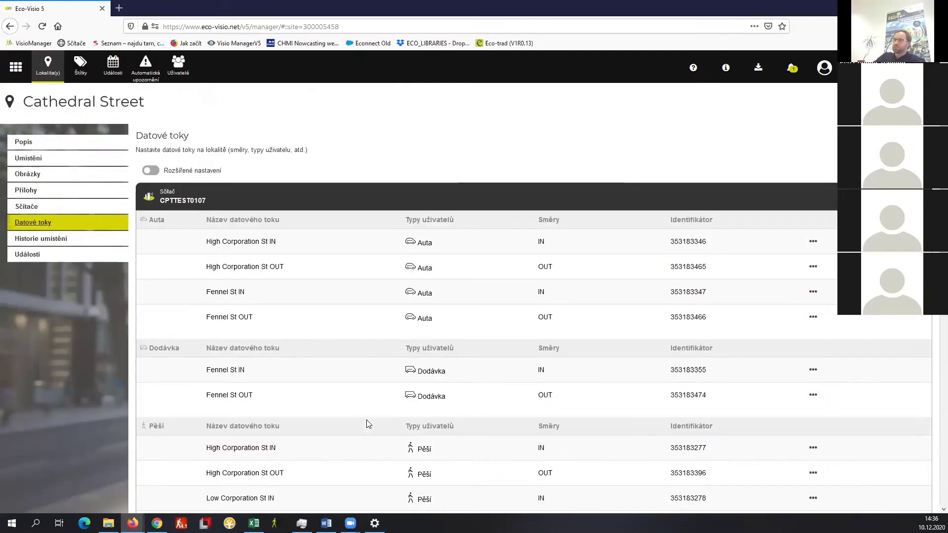
pyautogui.scroll(-2, 372, 422)
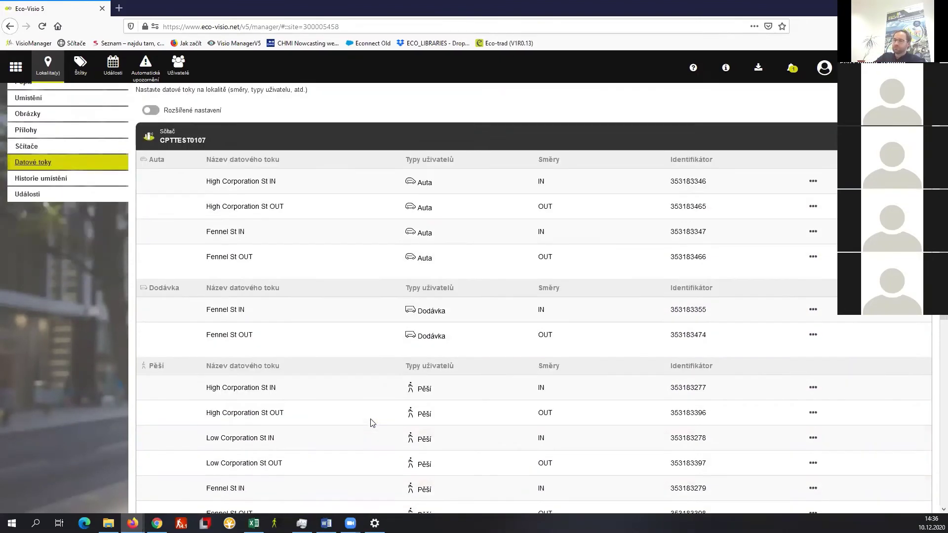
pyautogui.scroll(-1, 376, 416)
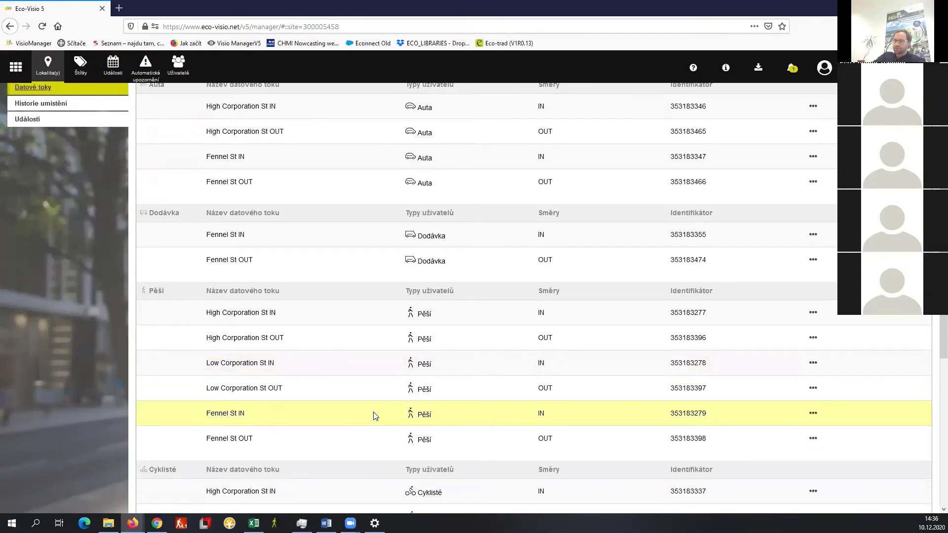
pyautogui.scroll(3, 376, 416)
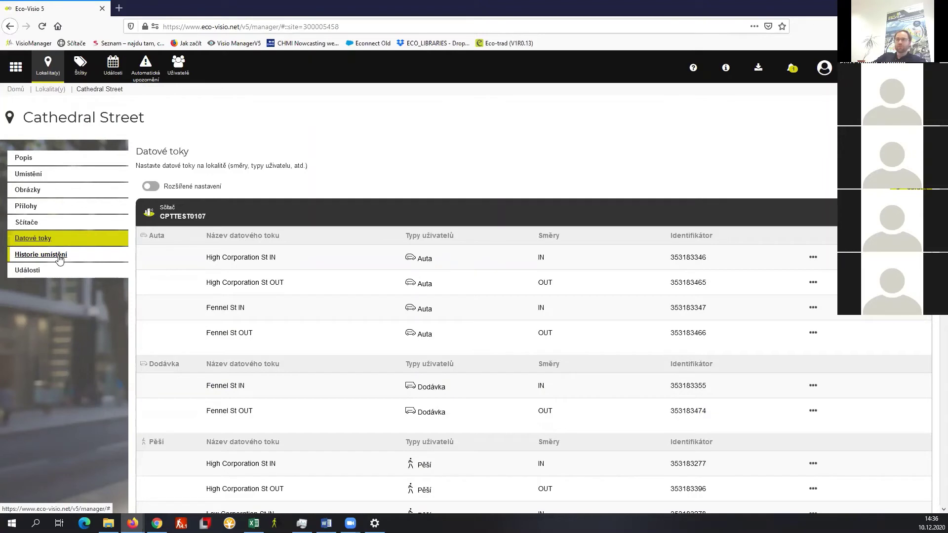
# - View Cathedral Street's location history (Historie umístění) and events (Události), and return to the location list
pyautogui.click(59, 256)
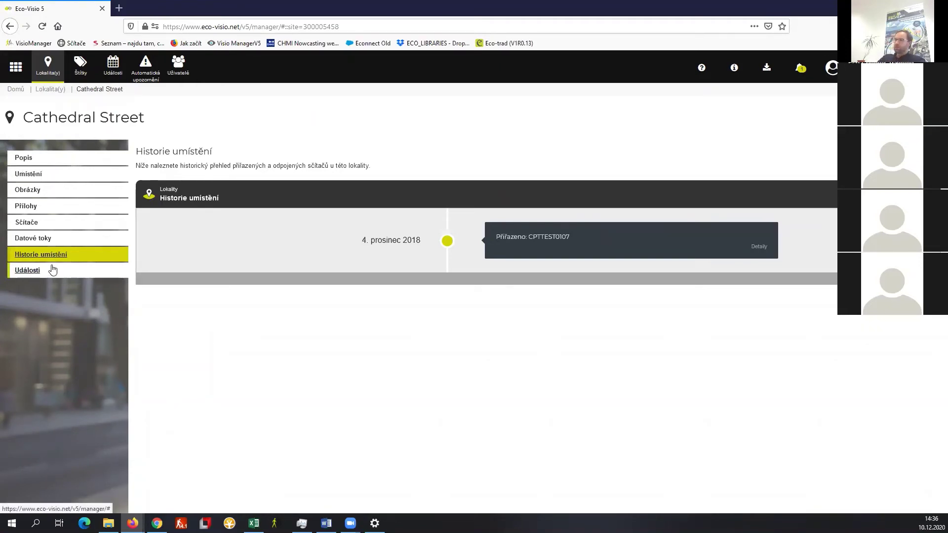
pyautogui.click(37, 272)
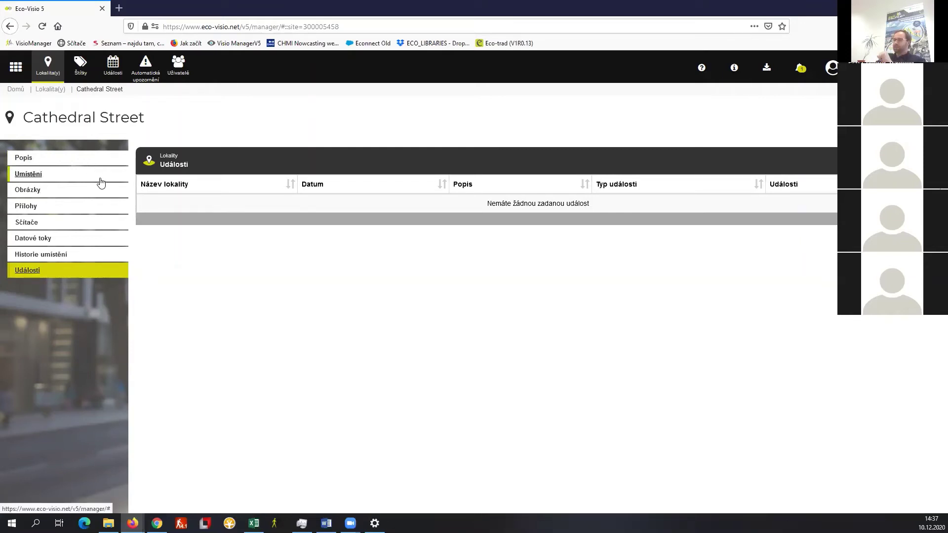
pyautogui.click(45, 93)
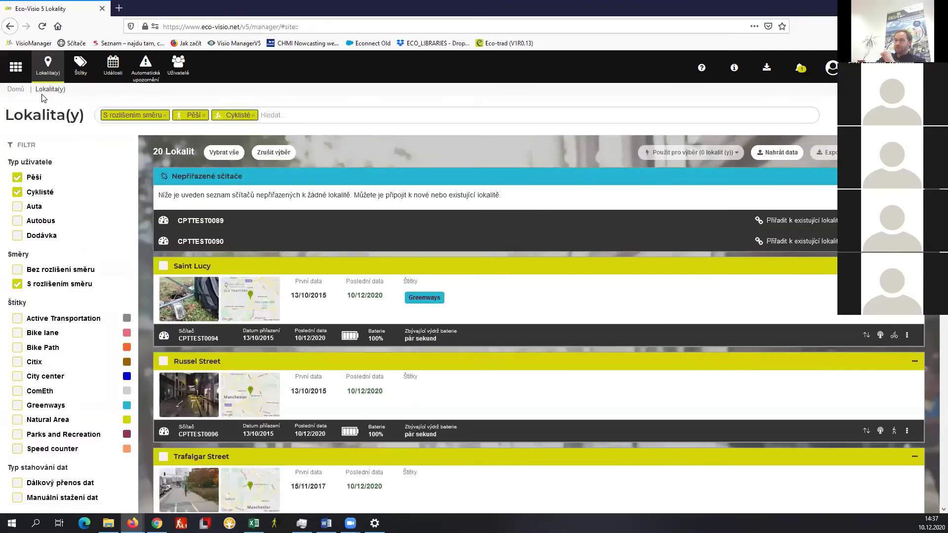
# - Open Saint Lucy, check its assigned counter (Sčítače), and go back to the location list
pyautogui.click(187, 267)
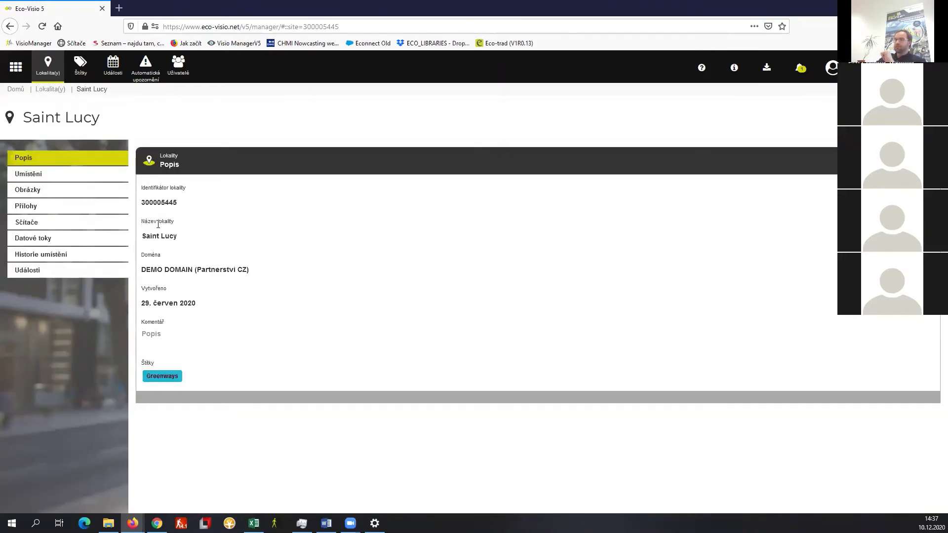
pyautogui.click(30, 223)
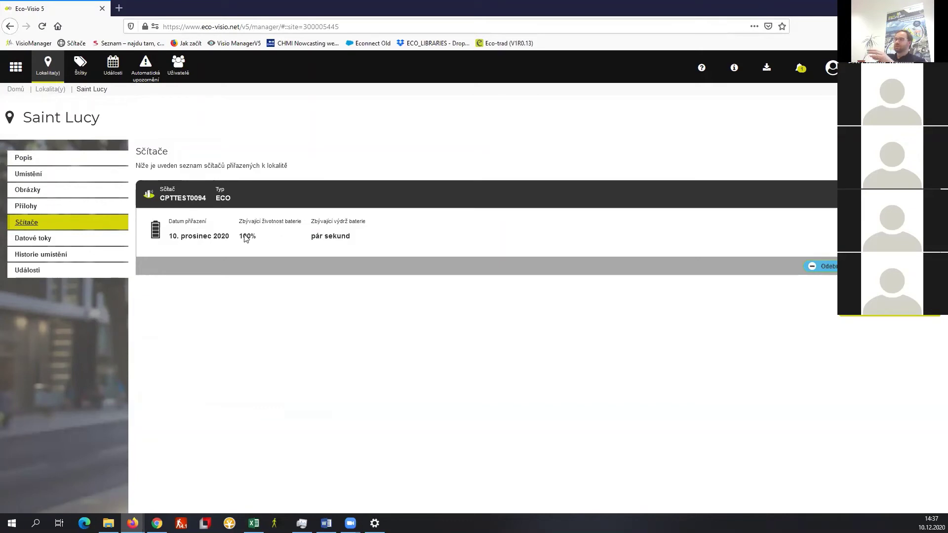
pyautogui.click(49, 89)
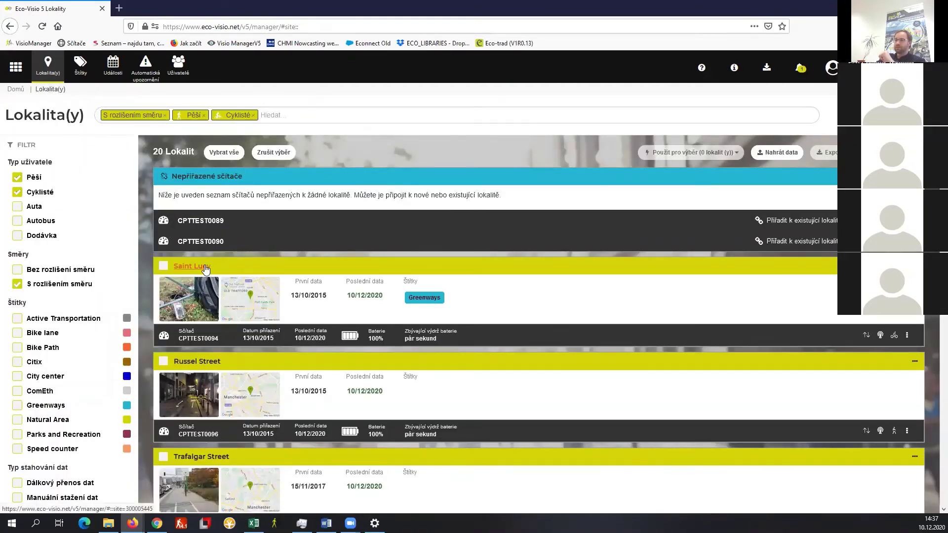
# - Open Saint Lucy's counter CPTTEST0094, view its battery (Baterie) and data transfers (Přenosy), and return to the location list
pyautogui.click(194, 339)
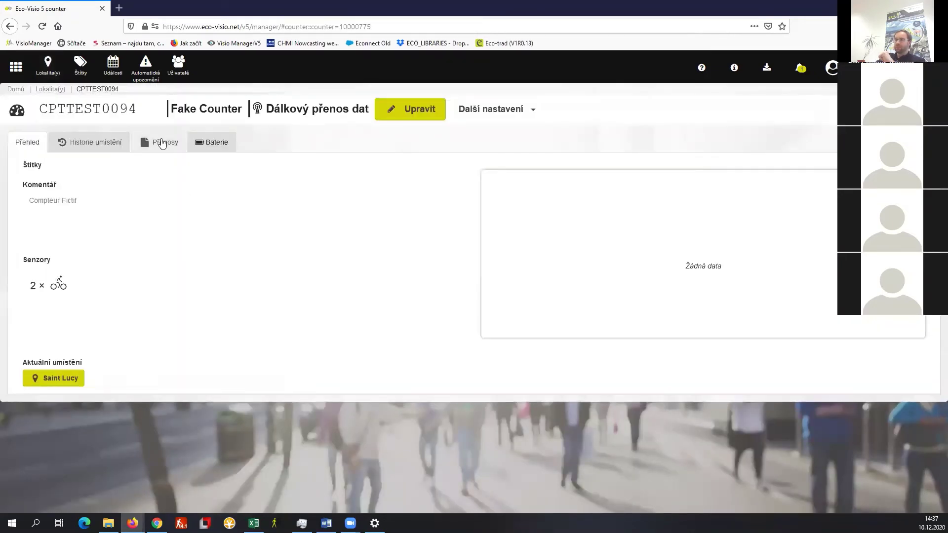
pyautogui.click(206, 147)
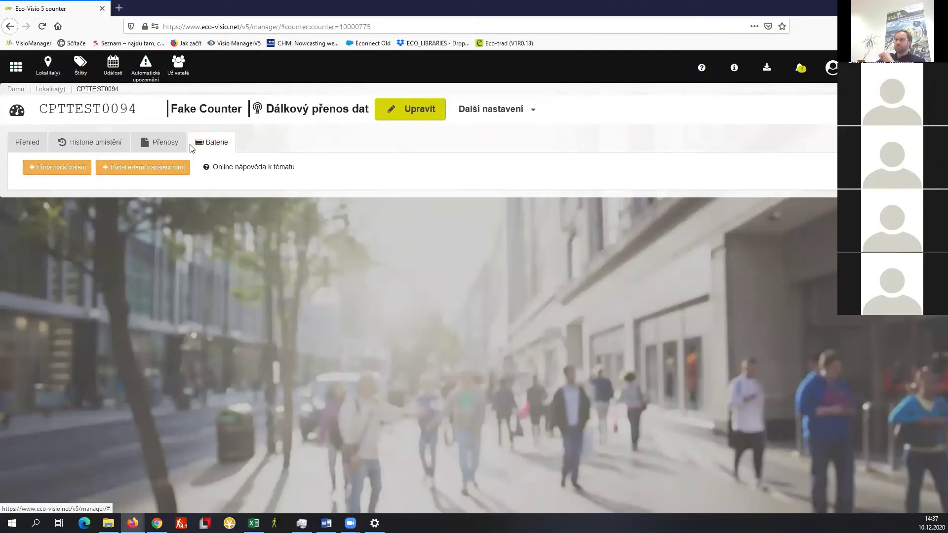
pyautogui.click(172, 145)
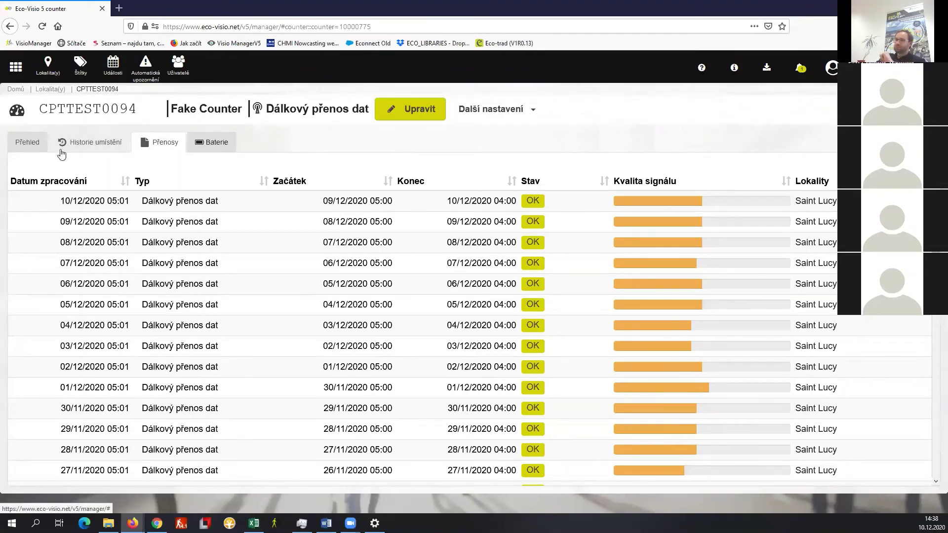
pyautogui.click(50, 89)
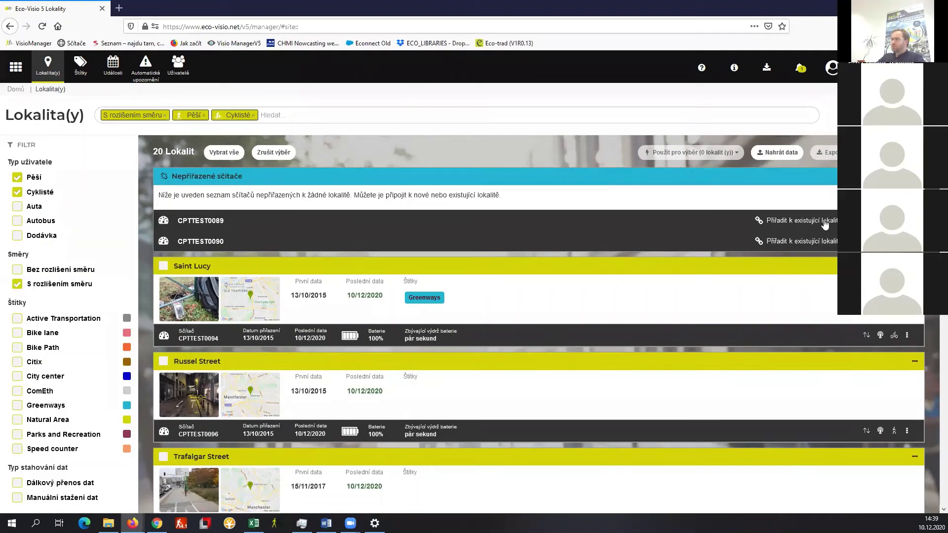
# - Look at the new-location form for unassigned counter CPTTEST0089, leaving it each time without creating a location
pyautogui.click(889, 220)
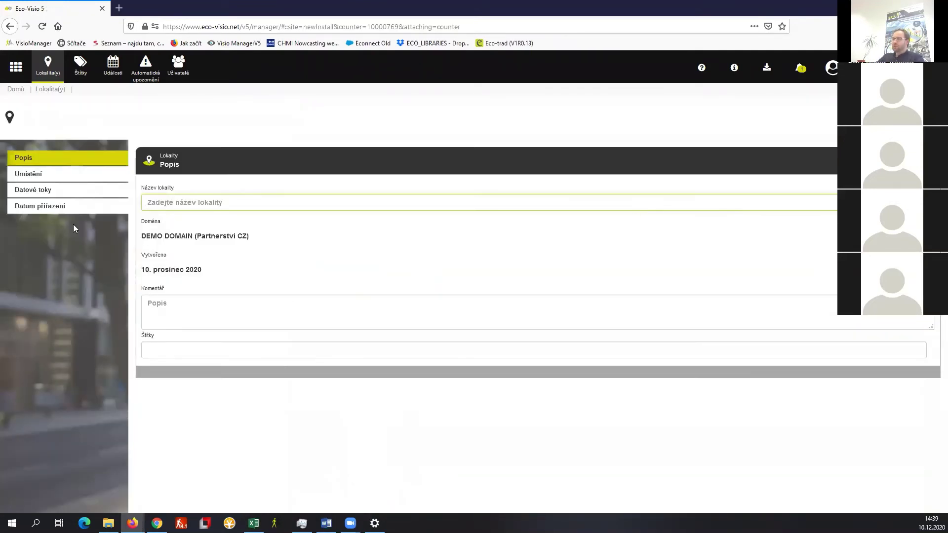
pyautogui.click(45, 91)
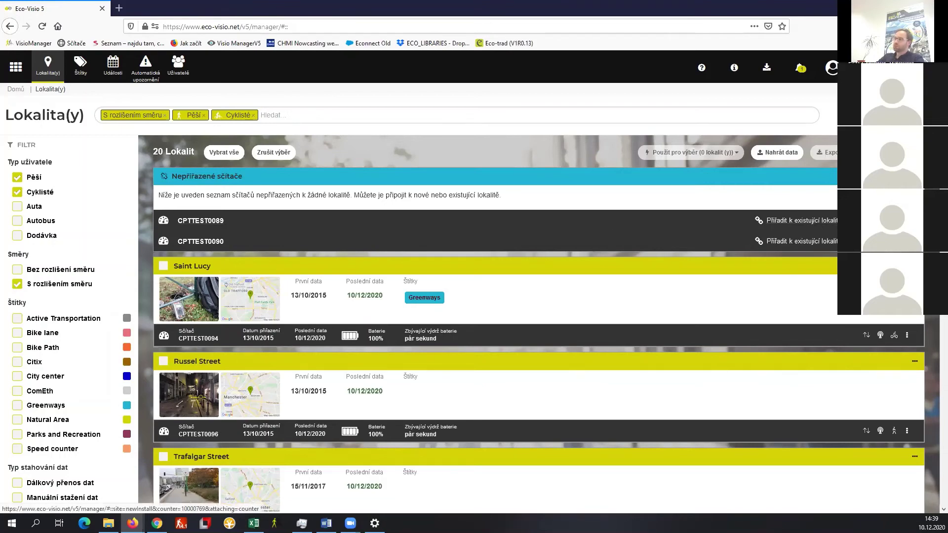
pyautogui.click(849, 221)
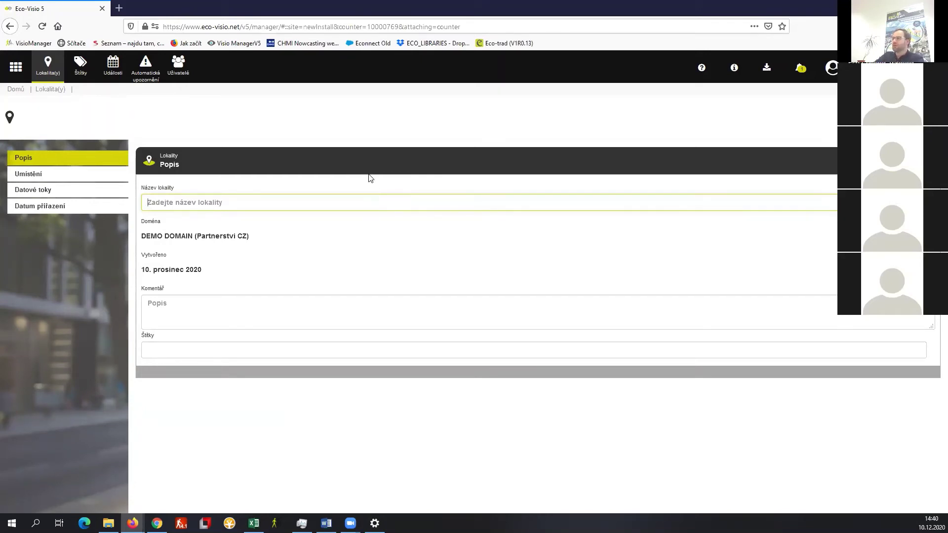
pyautogui.click(55, 86)
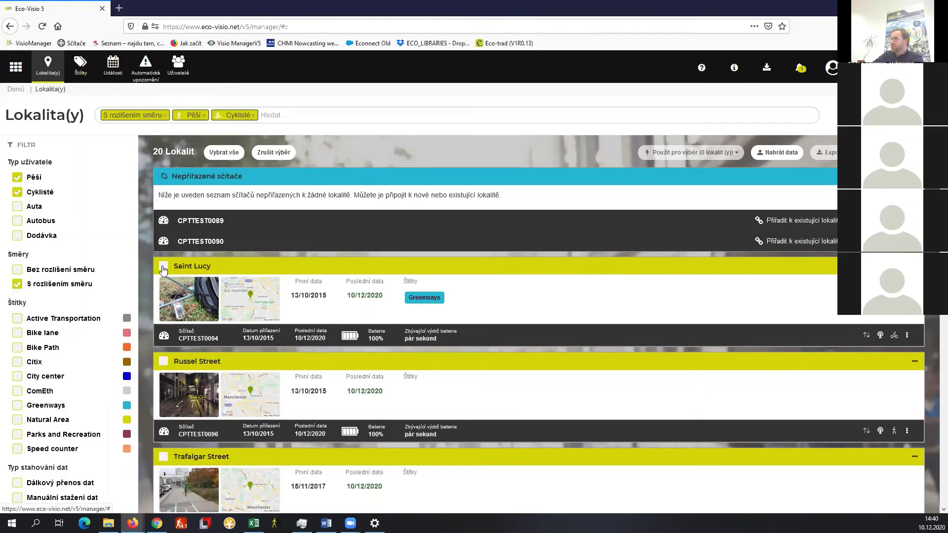
# - View the bulk data upload dialog (Hromadné nahrání dat) and cancel it without choosing a file
pyautogui.click(786, 153)
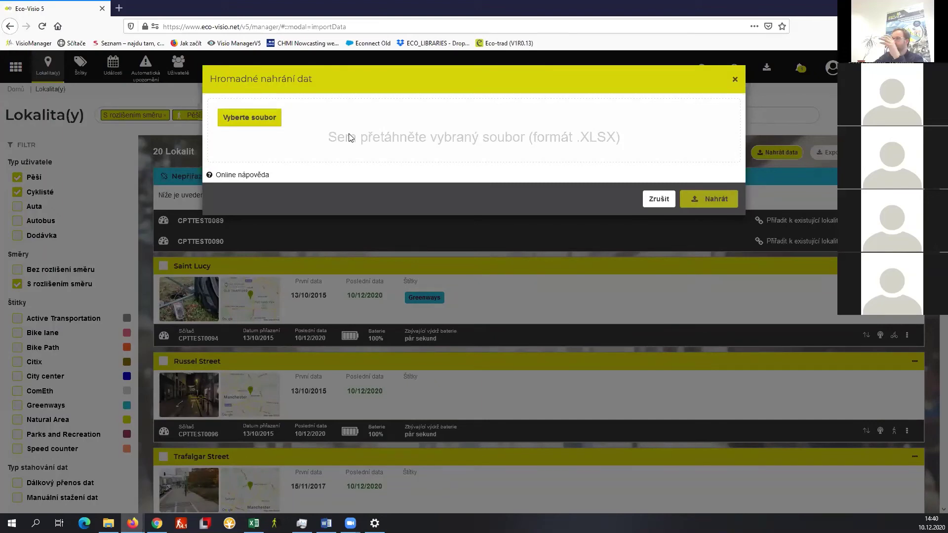
pyautogui.click(653, 203)
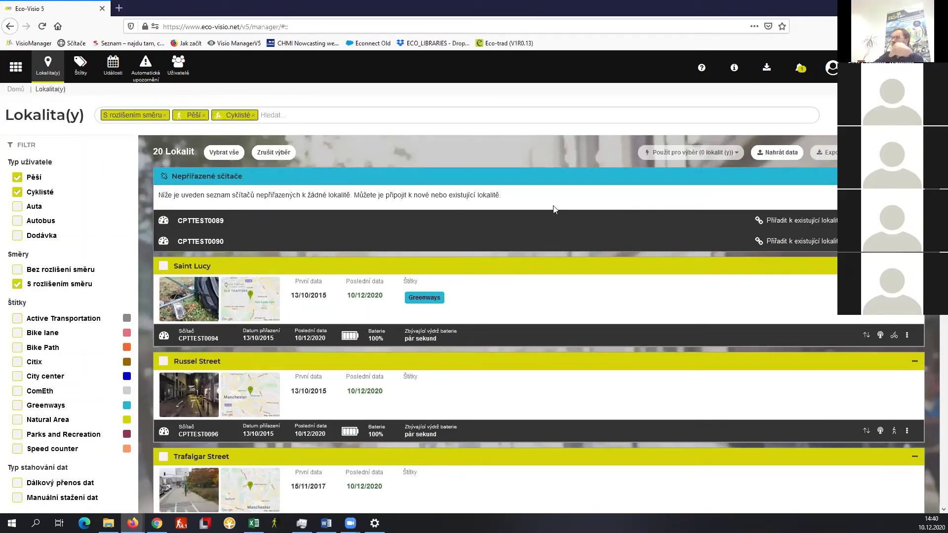
# - Select Saint Lucy for data export and set the export period from 2020-05-01 to 2020-07-31
pyautogui.click(163, 269)
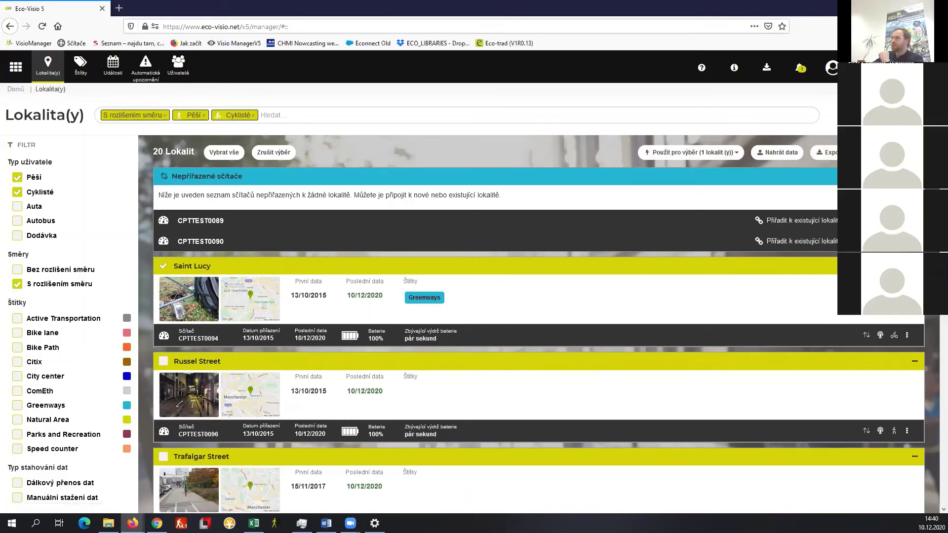
pyautogui.click(825, 152)
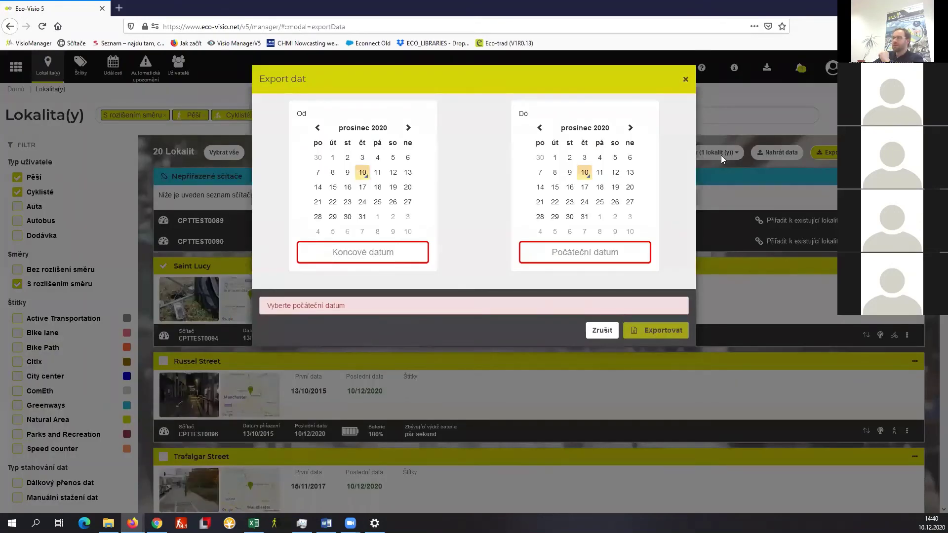
pyautogui.click(358, 129)
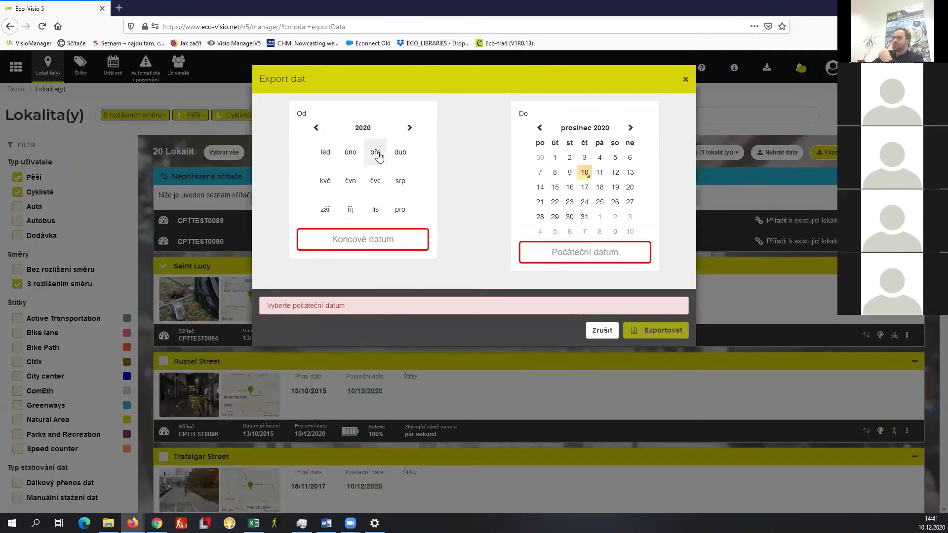
pyautogui.click(325, 182)
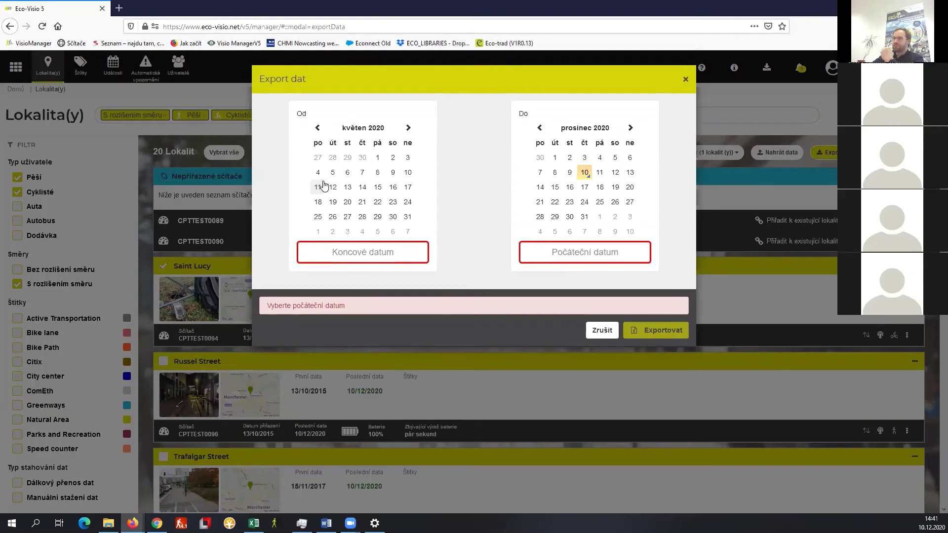
pyautogui.click(377, 157)
pyautogui.click(585, 128)
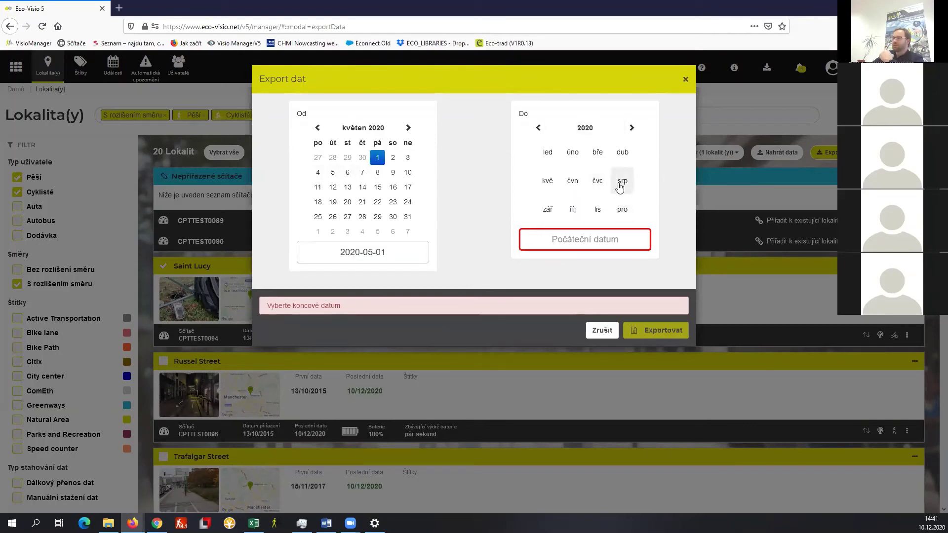
pyautogui.click(597, 180)
pyautogui.click(599, 216)
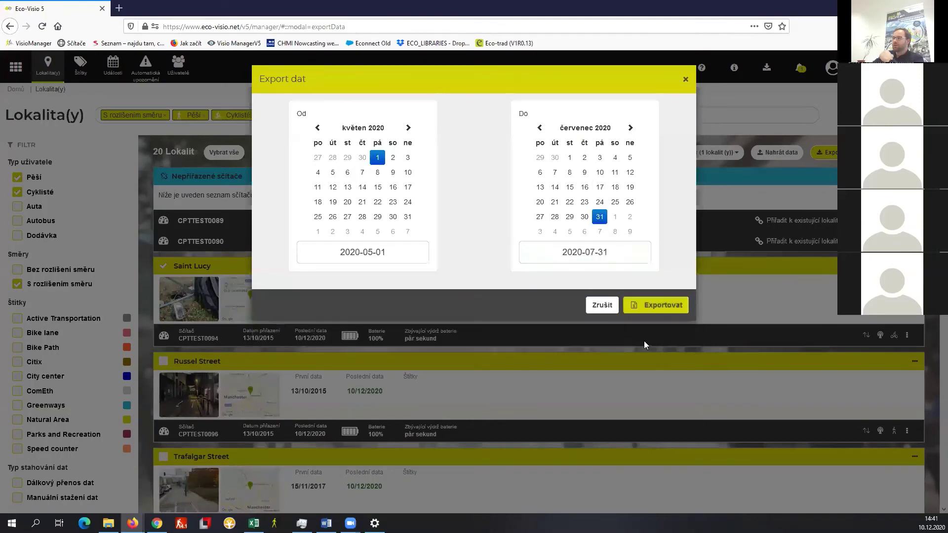
# - Export the data to the Dokumenty folder as export_data_domain_100004.xlsx and open the downloaded file in Excel
pyautogui.click(652, 305)
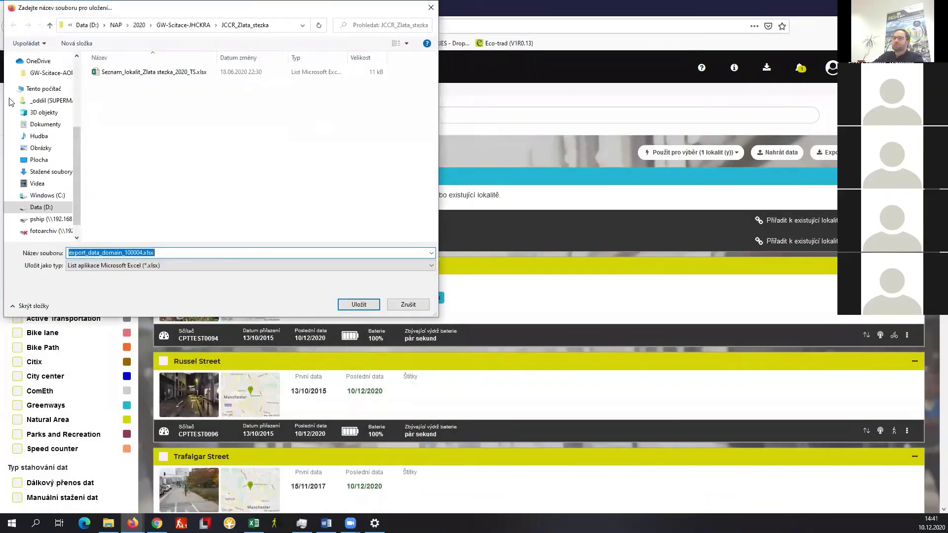
pyautogui.scroll(-1, 52, 160)
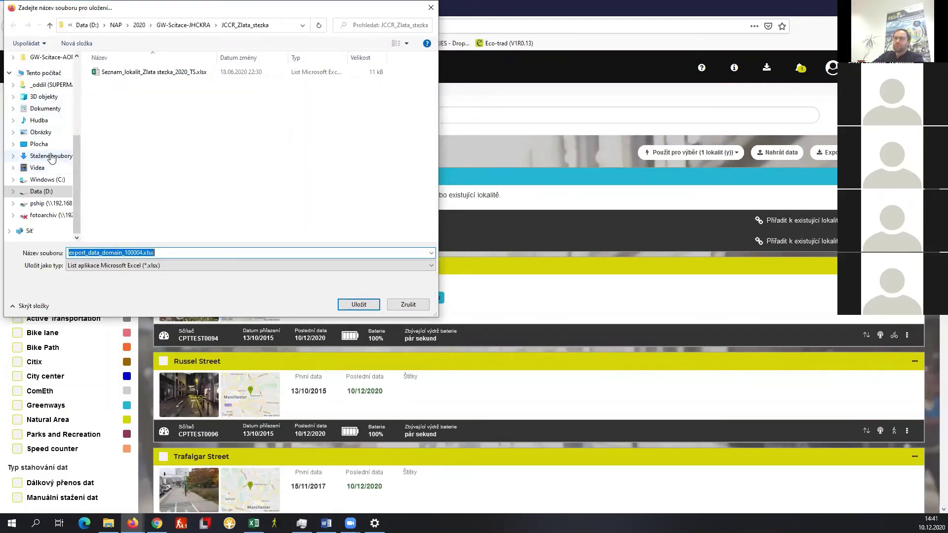
pyautogui.click(45, 110)
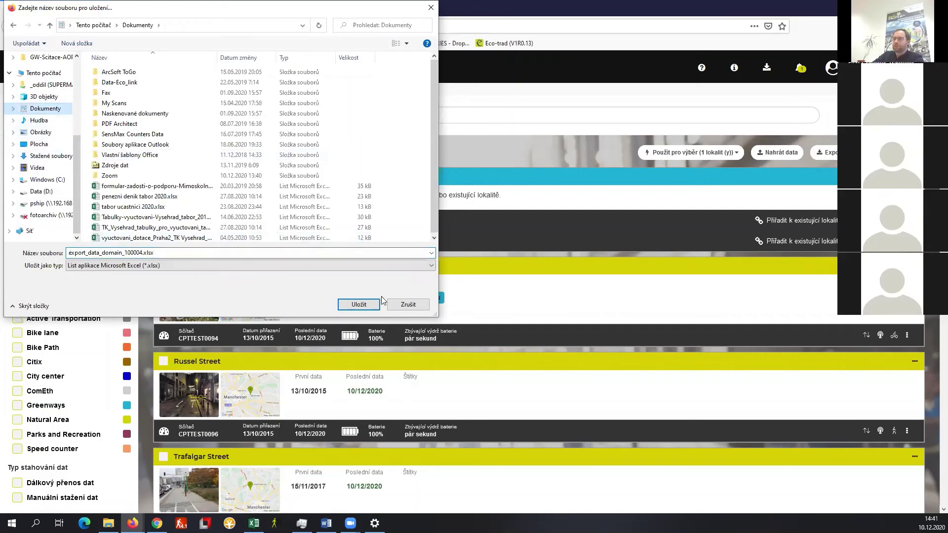
pyautogui.click(366, 304)
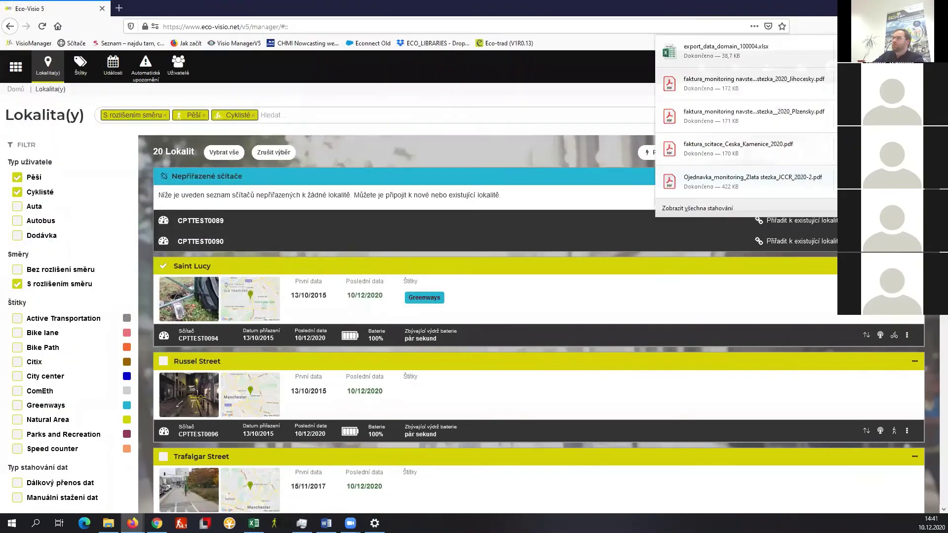
pyautogui.click(725, 50)
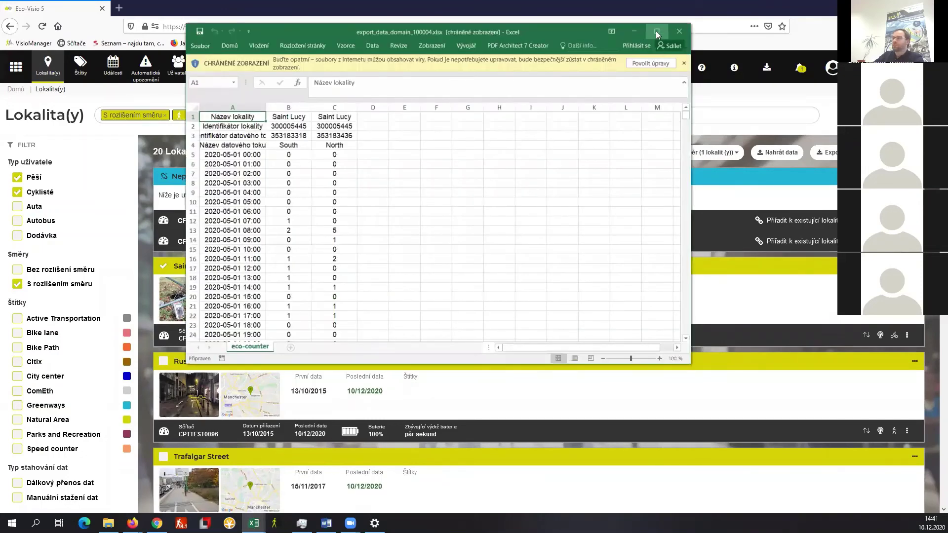
# - Maximize the exported workbook and examine its header rows with the location name, location identifier and data flow identifiers for Saint Lucy
pyautogui.click(656, 31)
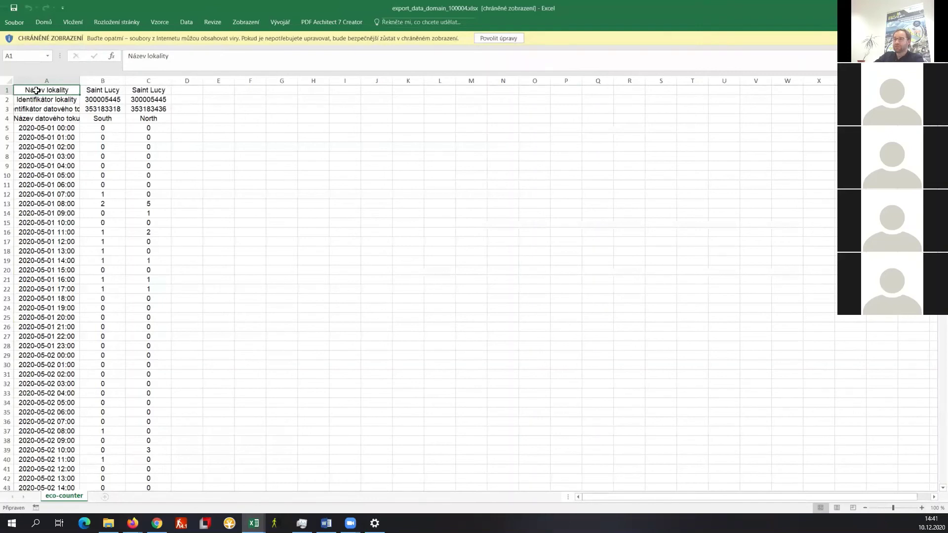
pyautogui.moveTo(36, 90)
pyautogui.mouseDown()
pyautogui.moveTo(46, 117)
pyautogui.moveTo(141, 119)
pyautogui.mouseUp()
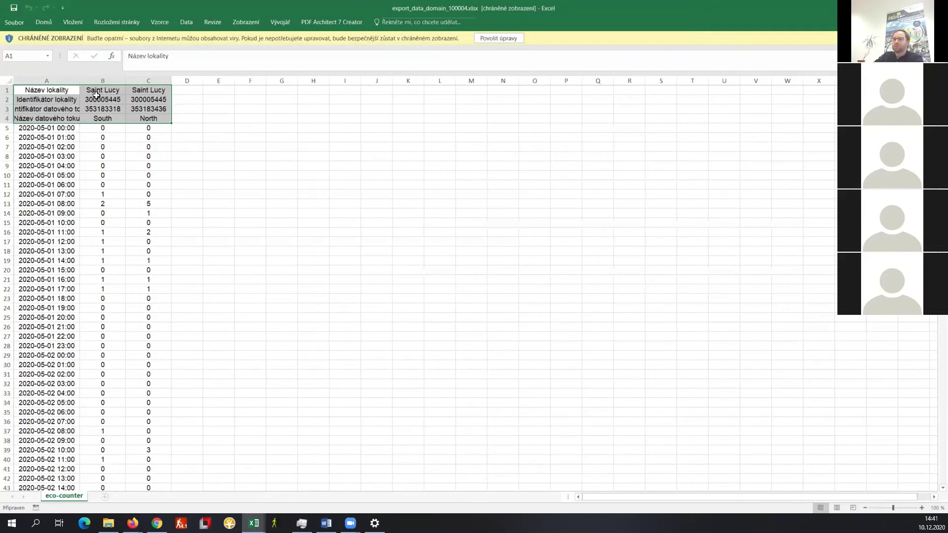
pyautogui.click(162, 100)
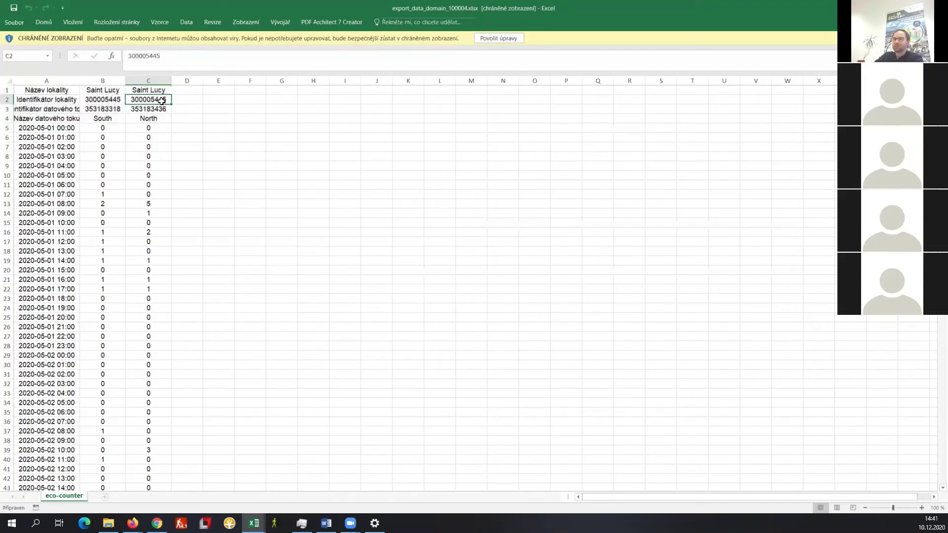
pyautogui.click(108, 108)
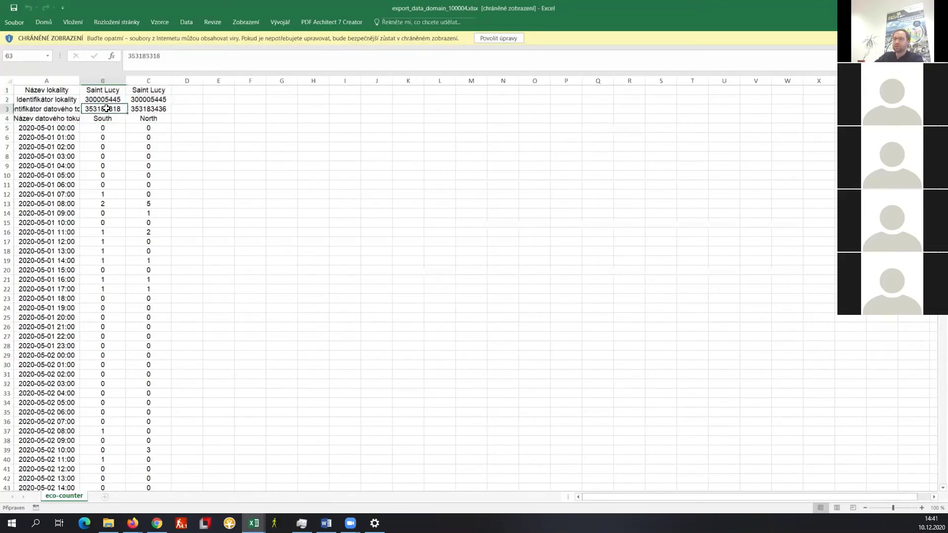
pyautogui.click(152, 109)
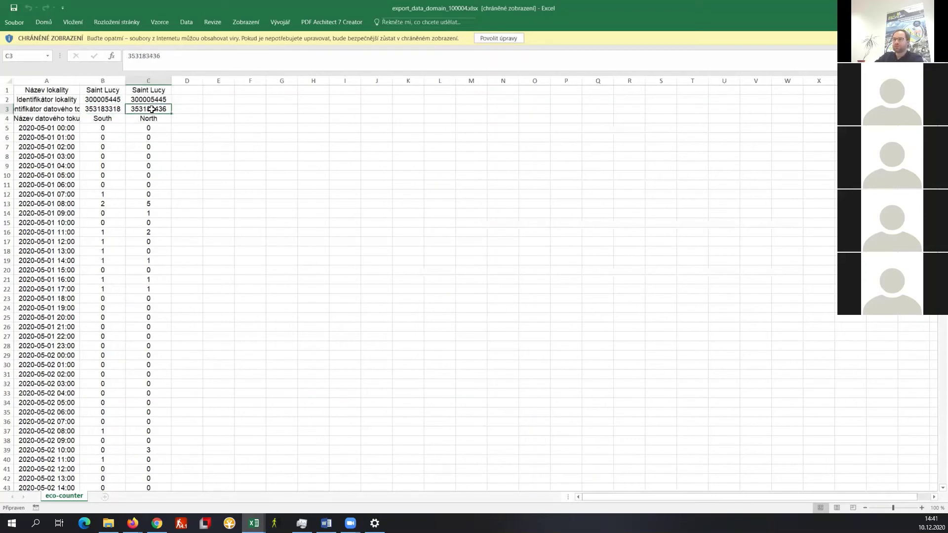
pyautogui.click(127, 109)
pyautogui.click(155, 109)
# - Switch back to Eco-Visio 5 and deselect the Saint Lucy location
pyautogui.hotkey('alt', 'Tab')
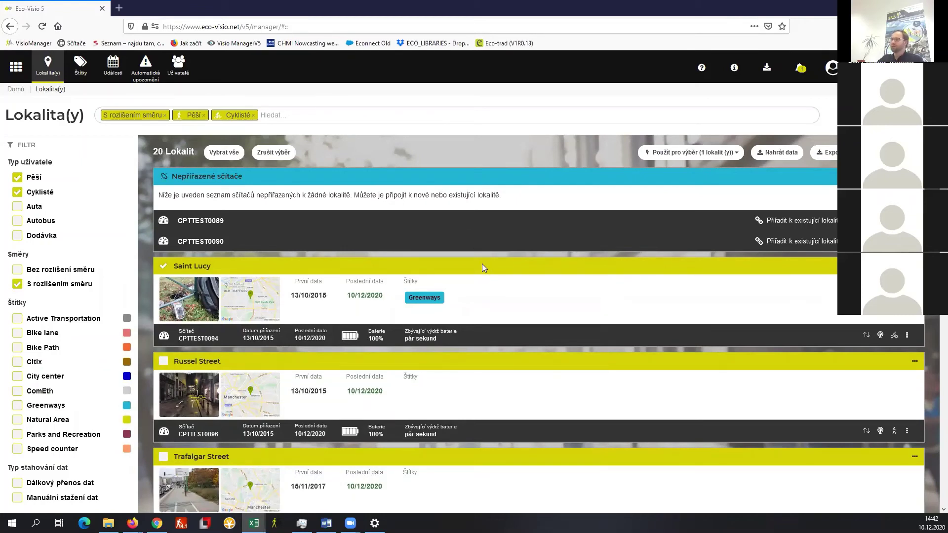
pyautogui.click(163, 267)
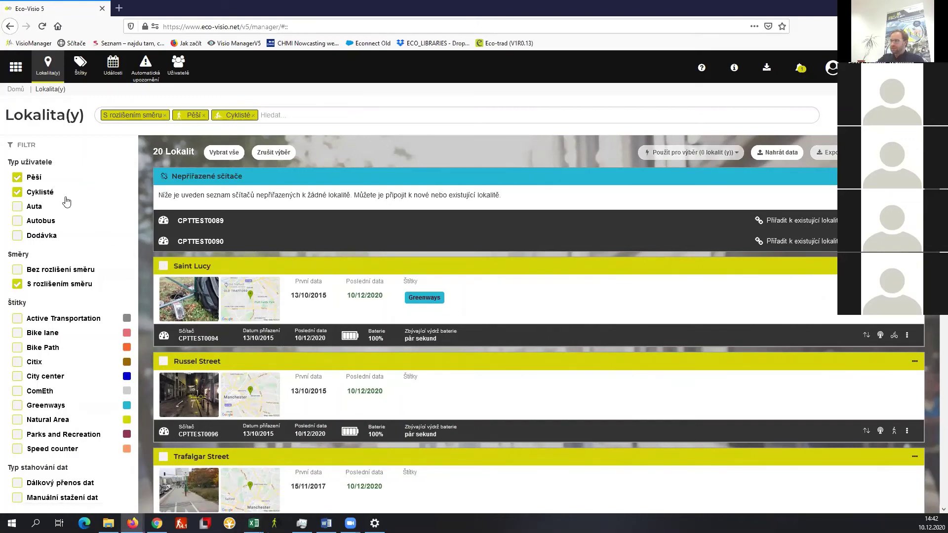
# - Look at the tags (Štítky), the new-tag form and its location picker, and return to the locations without creating a tag
pyautogui.click(77, 75)
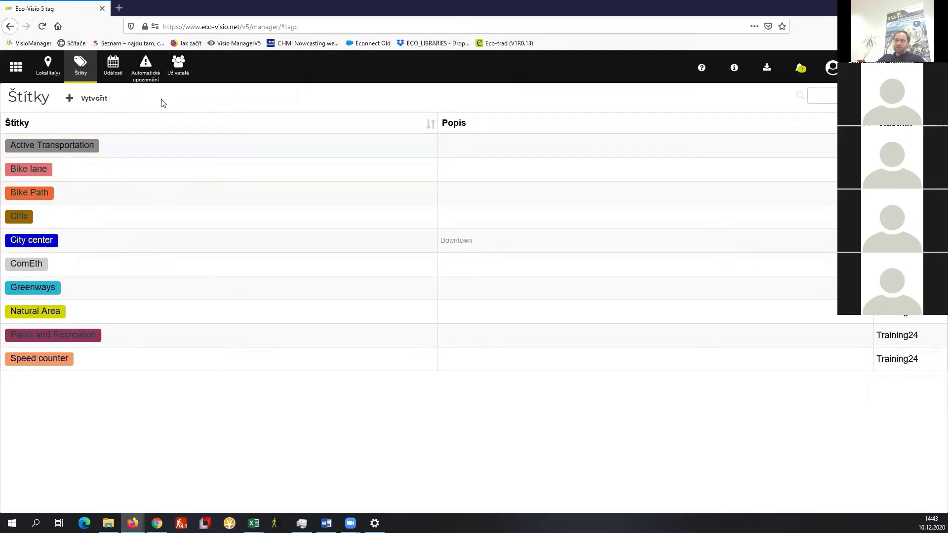
pyautogui.click(100, 98)
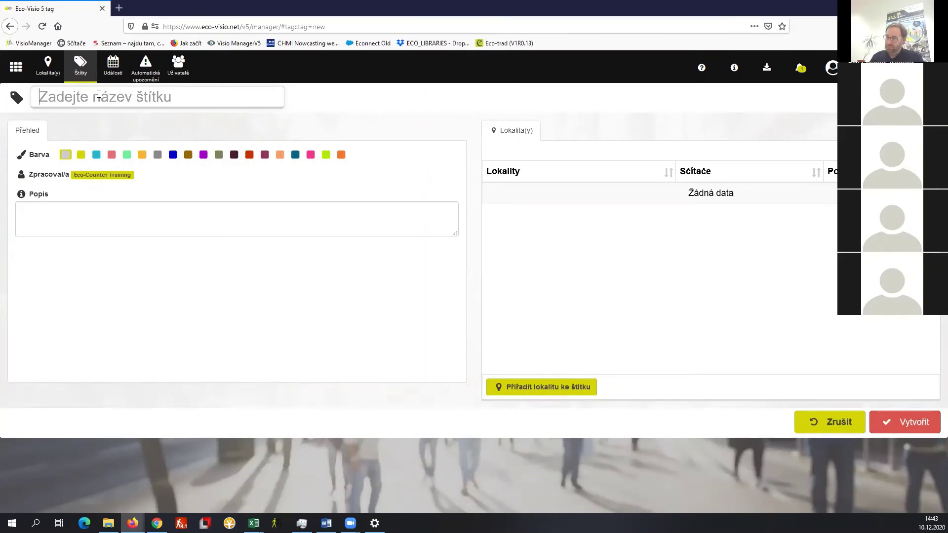
pyautogui.click(516, 388)
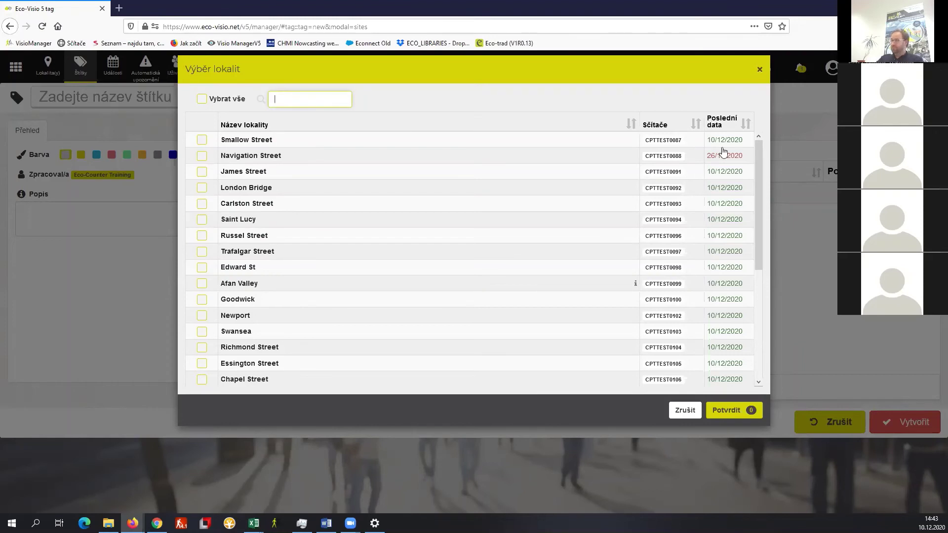
pyautogui.click(685, 411)
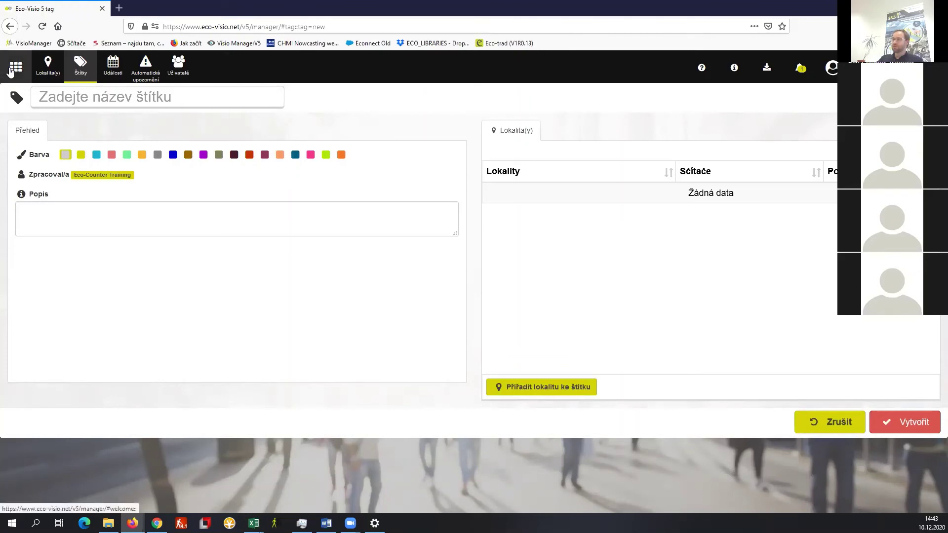
pyautogui.click(42, 71)
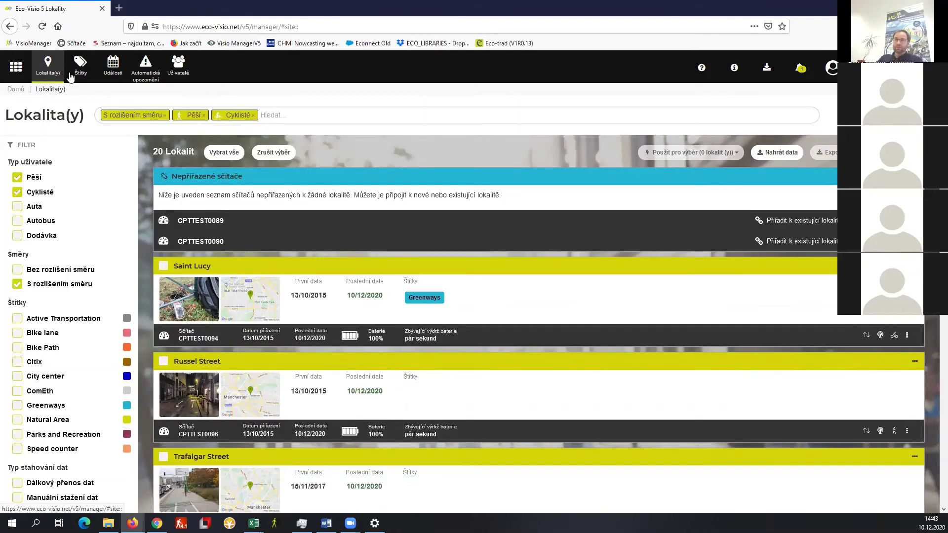
# - View the list of events (Události) and the form for adding a new event
pyautogui.click(109, 72)
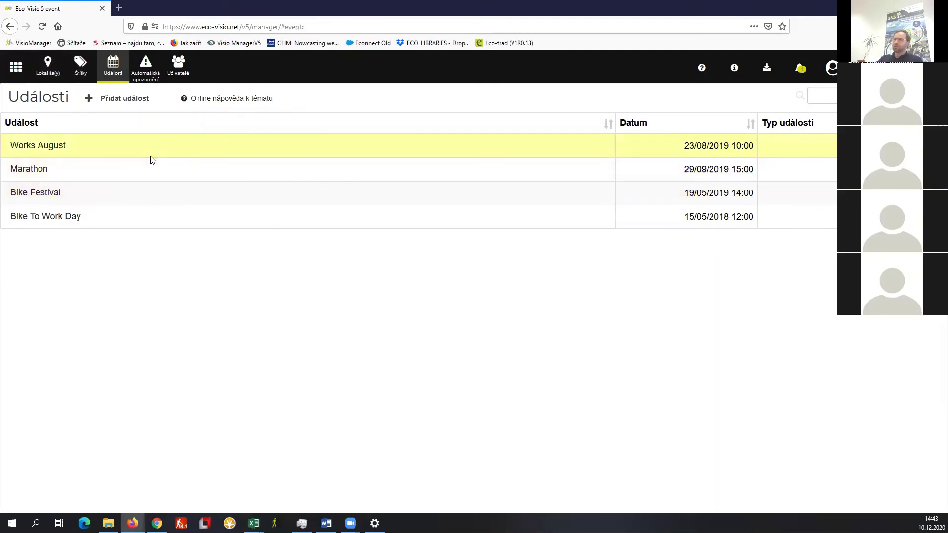
pyautogui.click(131, 102)
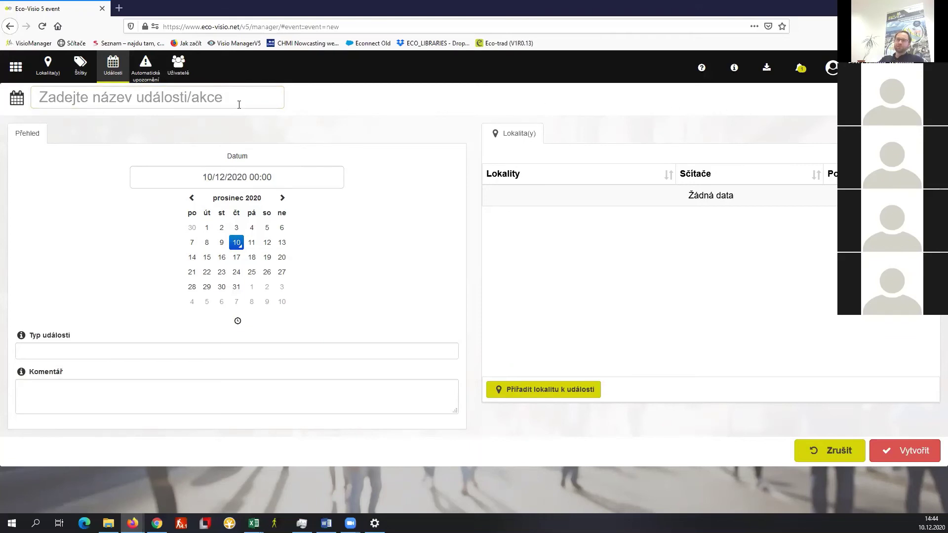
# - Look through the automatic alert rules (Nastavení upozornění), including their types, frequencies and limits
pyautogui.click(142, 78)
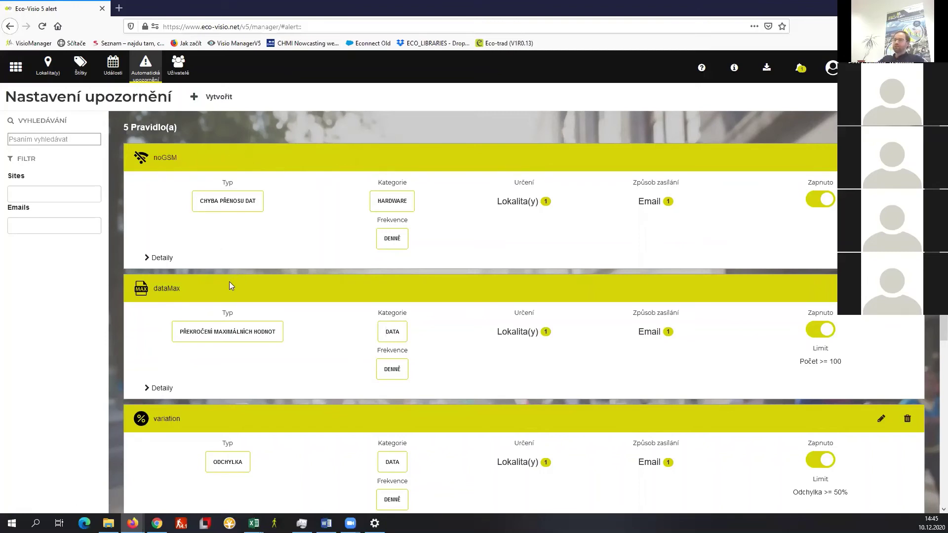
pyautogui.scroll(-3, 169, 292)
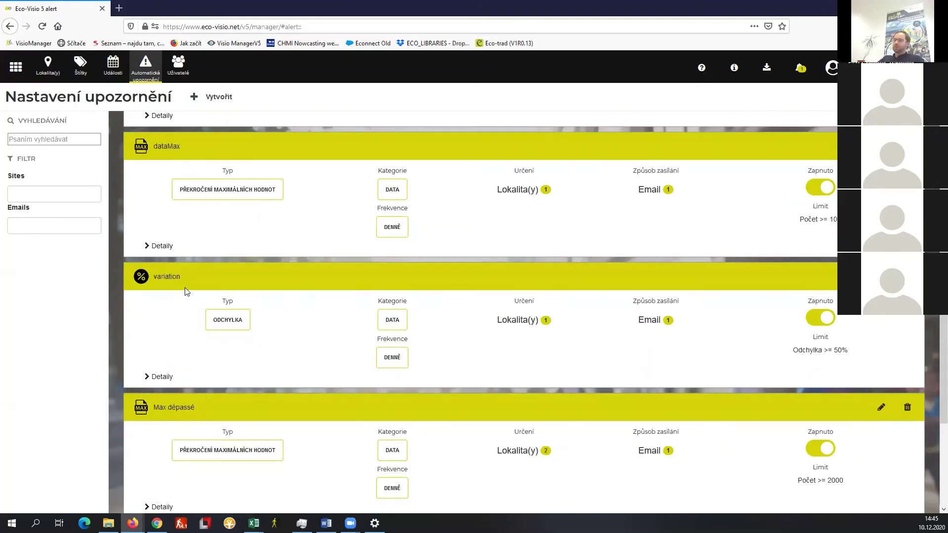
pyautogui.scroll(-2, 221, 296)
pyautogui.scroll(-1, 221, 295)
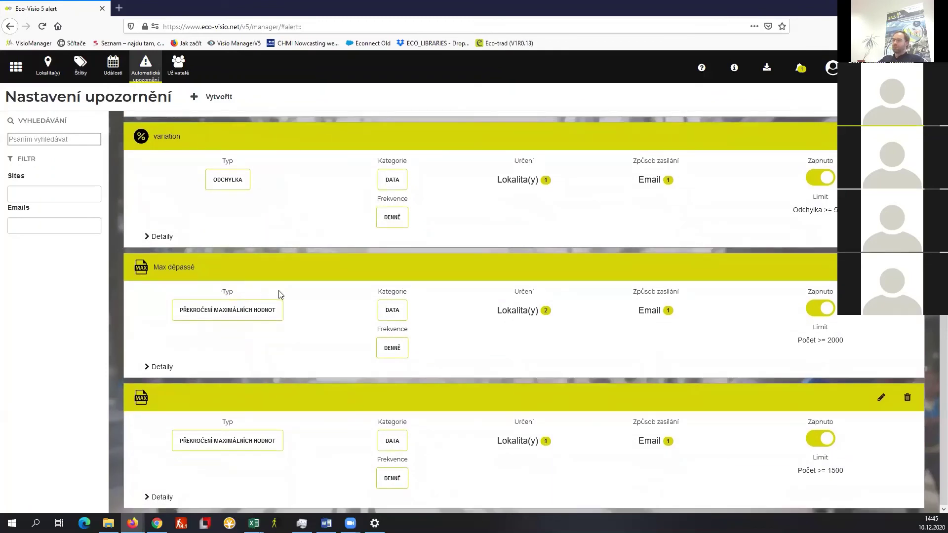
pyautogui.scroll(6, 460, 283)
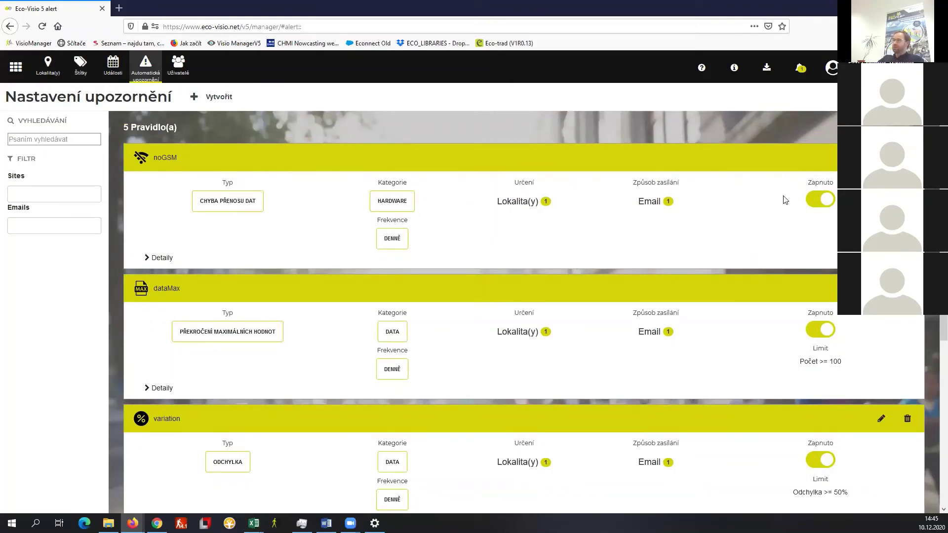
# - Switch the noGSM alert rule off and on again, open the rule and return to the list of alert rules
pyautogui.click(819, 201)
pyautogui.click(819, 201)
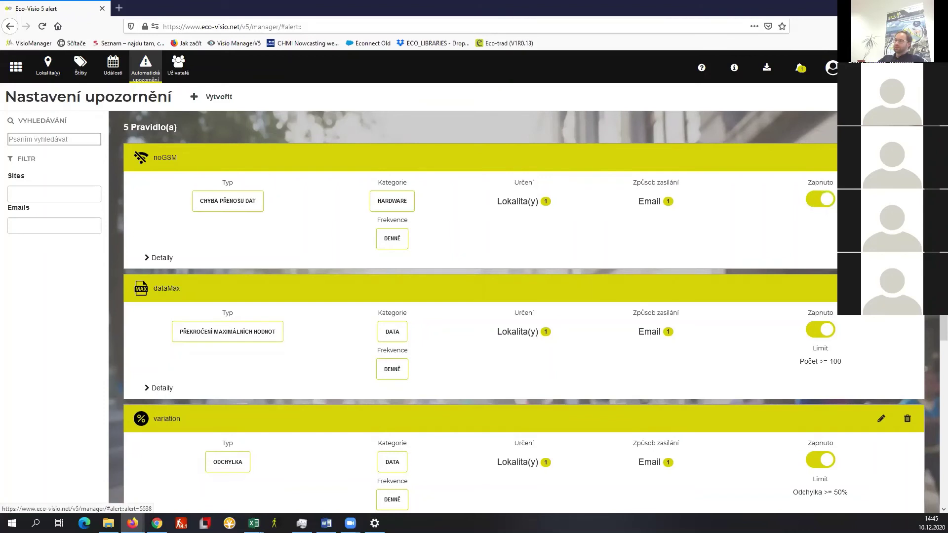
pyautogui.click(829, 163)
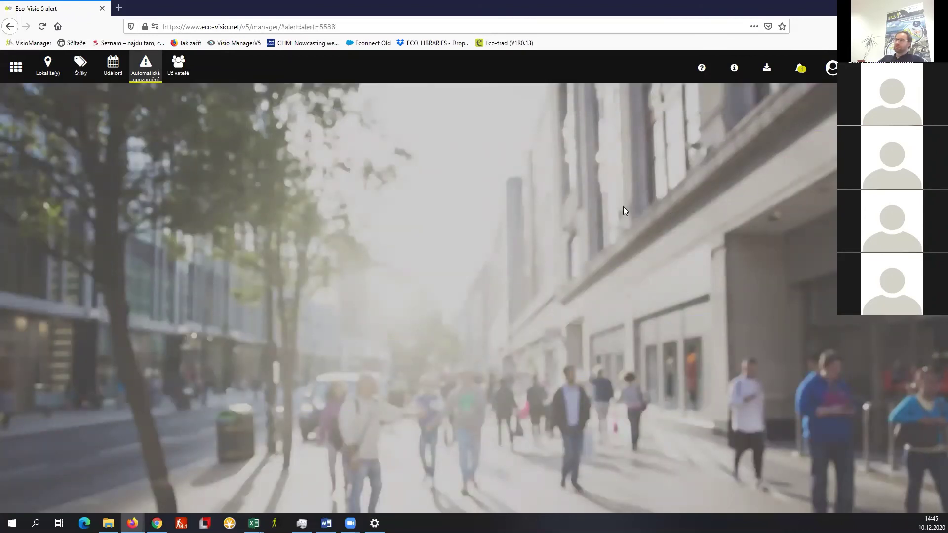
pyautogui.click(148, 72)
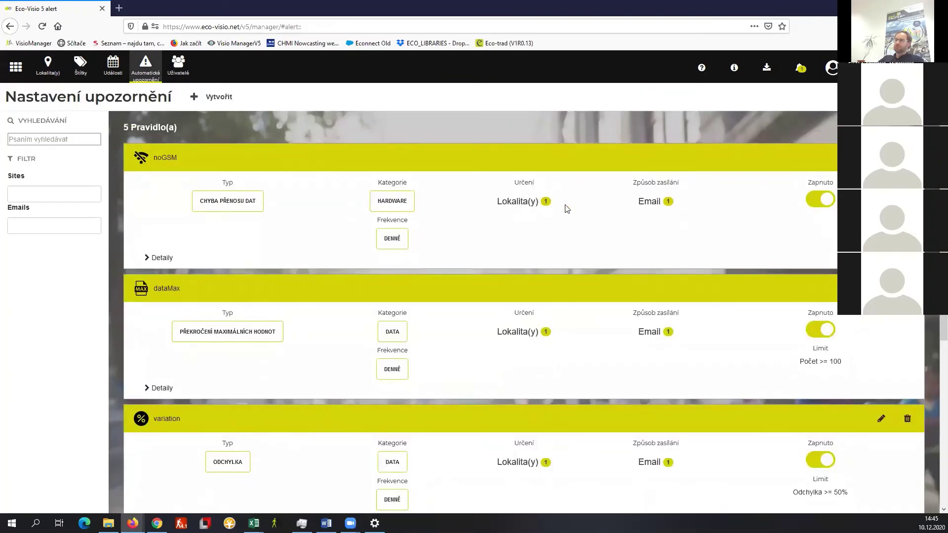
# - Start a new alert of type Nedosažení minimálních hodnot and assign London Bridge, Carlston Street and Russel Street to it
pyautogui.click(200, 101)
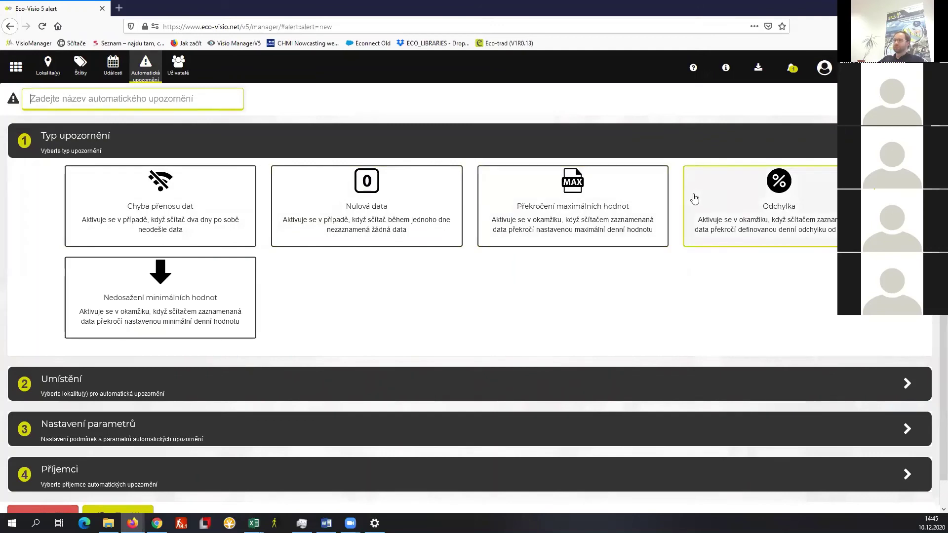
pyautogui.click(182, 283)
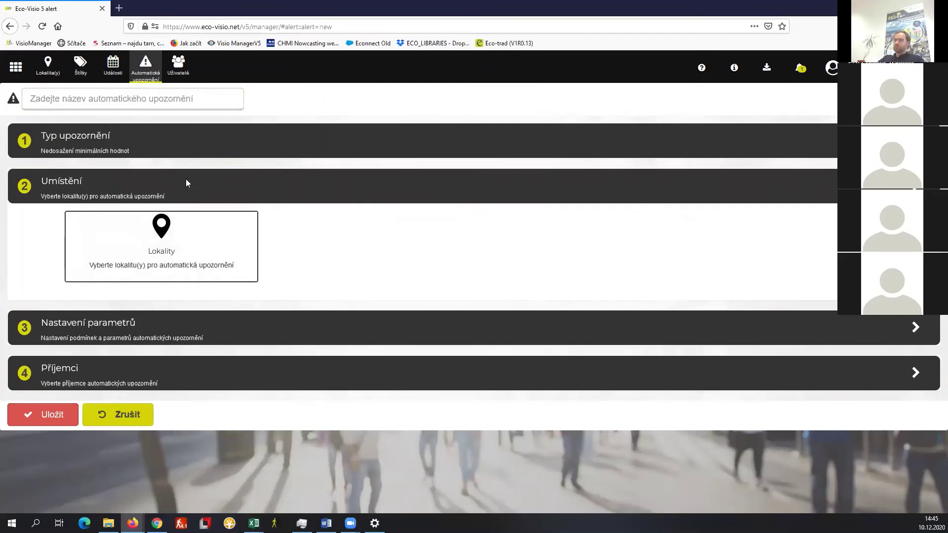
pyautogui.click(211, 243)
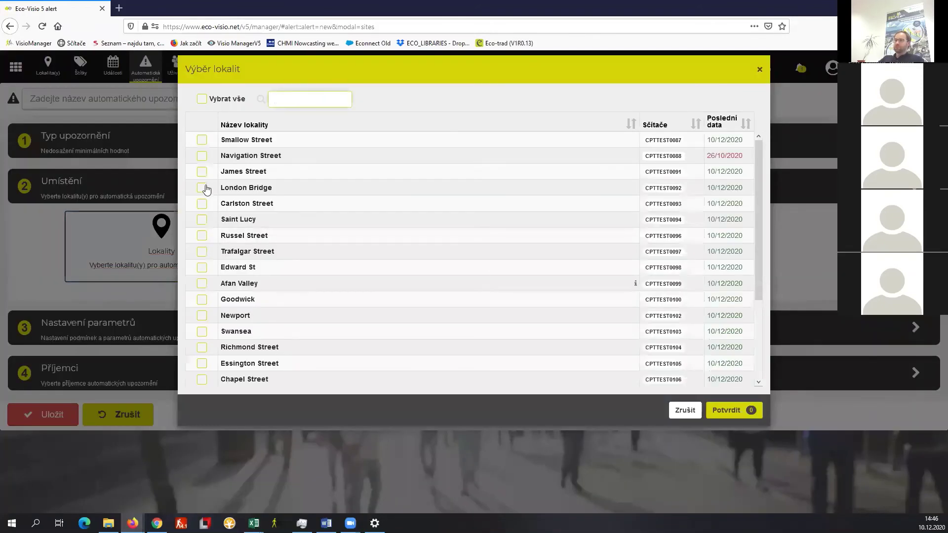
pyautogui.click(202, 187)
pyautogui.click(202, 203)
pyautogui.click(202, 235)
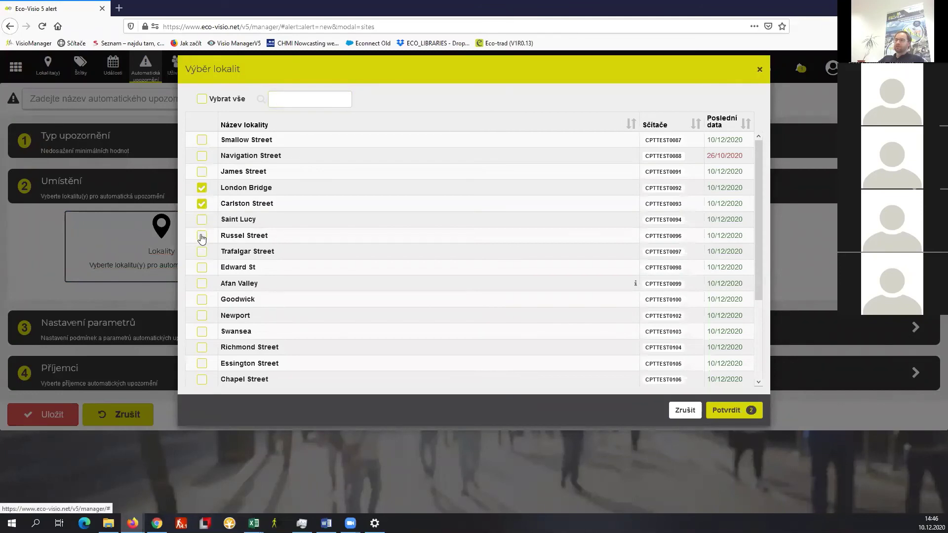
pyautogui.click(737, 411)
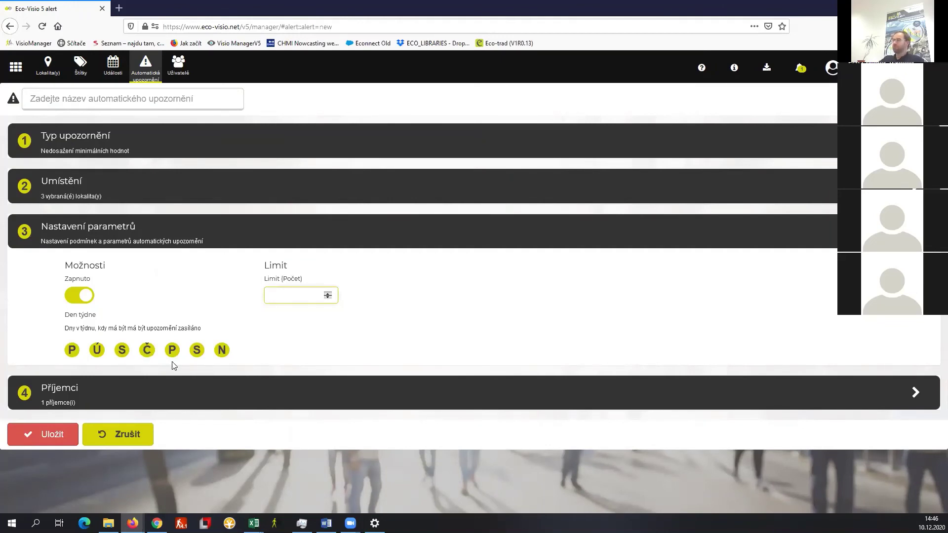
# - Set the new alert's count limit (Limit (Počet)) to 100, with the alert switched on
pyautogui.click(78, 297)
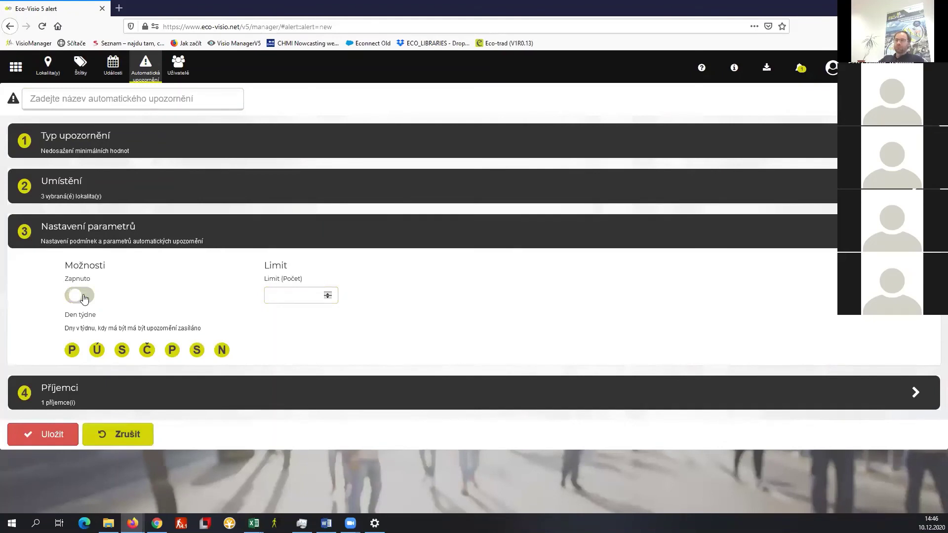
pyautogui.click(83, 296)
pyautogui.click(286, 297)
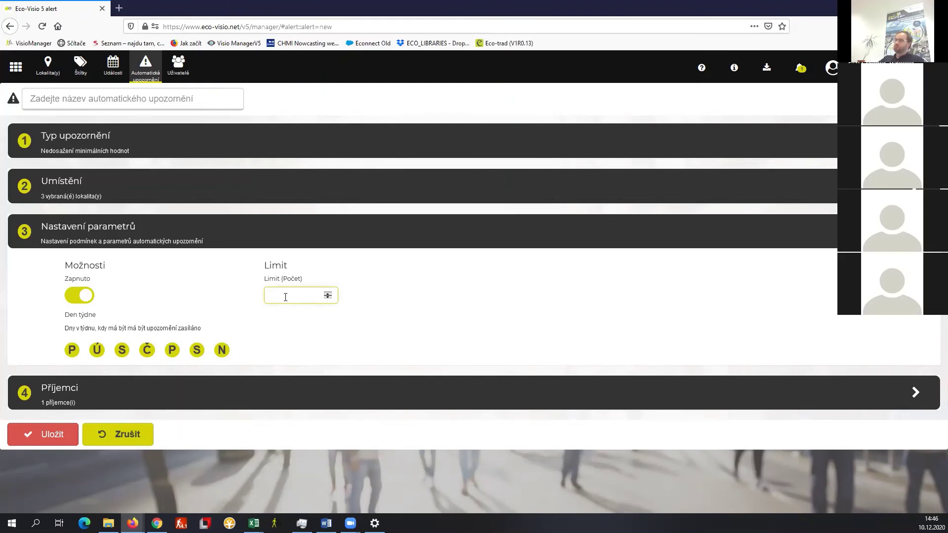
pyautogui.write('-1')
pyautogui.press('BackSpace')
pyautogui.press('BackSpace')
pyautogui.write('6')
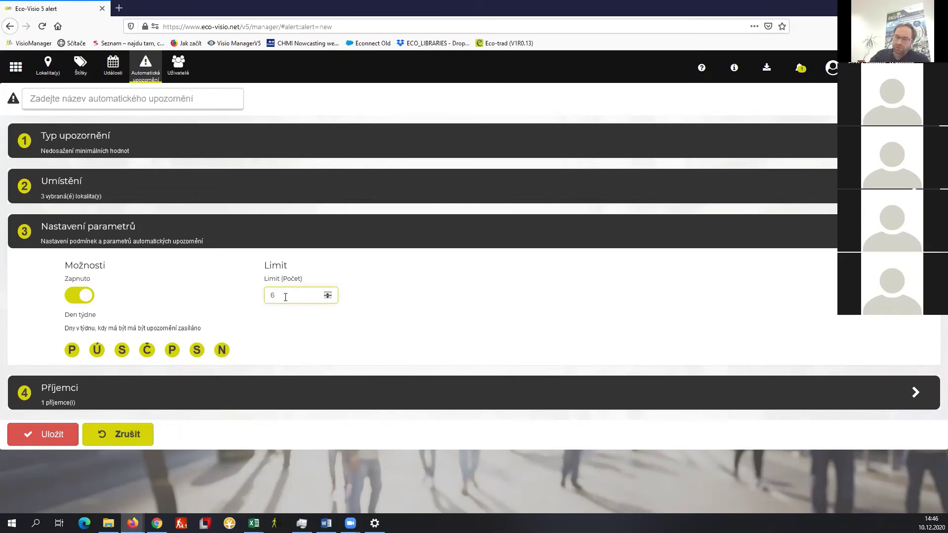
pyautogui.press('BackSpace')
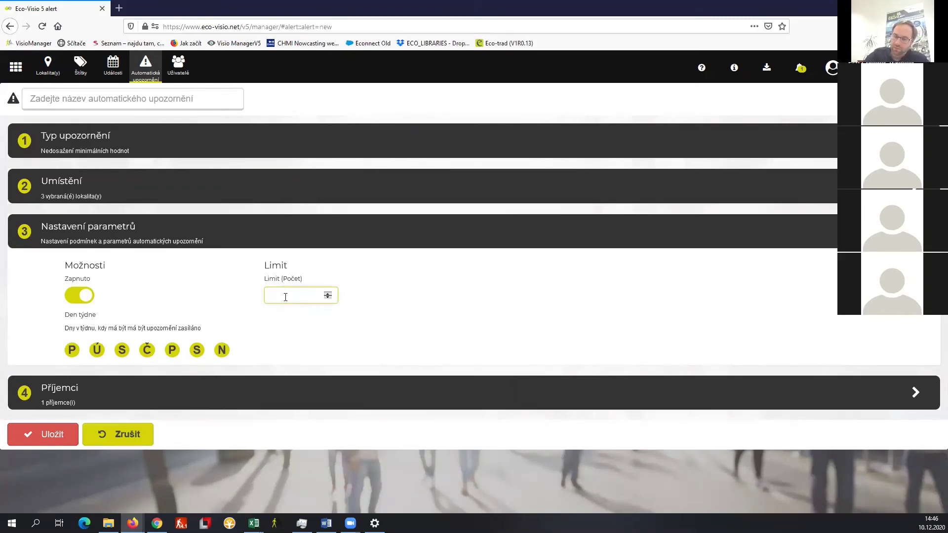
pyautogui.write('100')
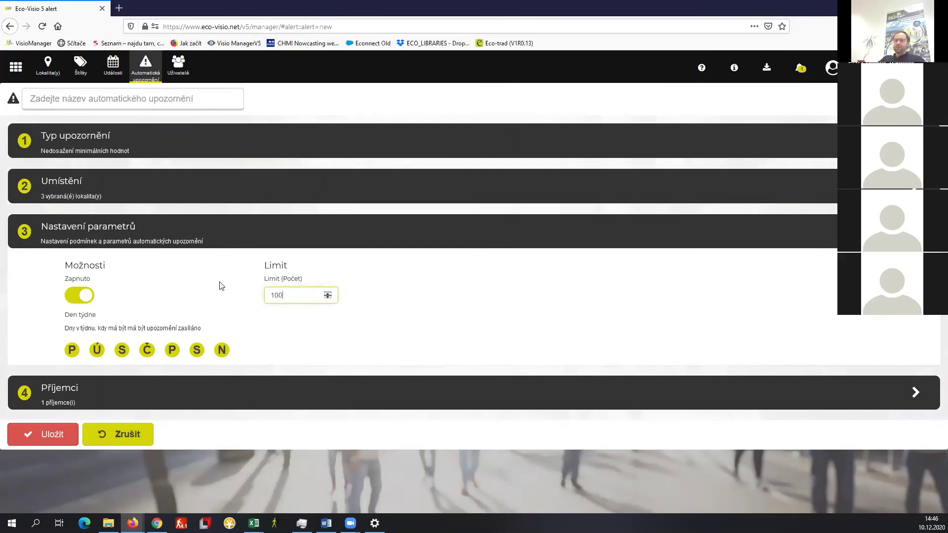
# - View the new alert's recipients (Příjemci) and the dialog for adding an e-mail recipient, cancelling it without adding an address
pyautogui.click(118, 393)
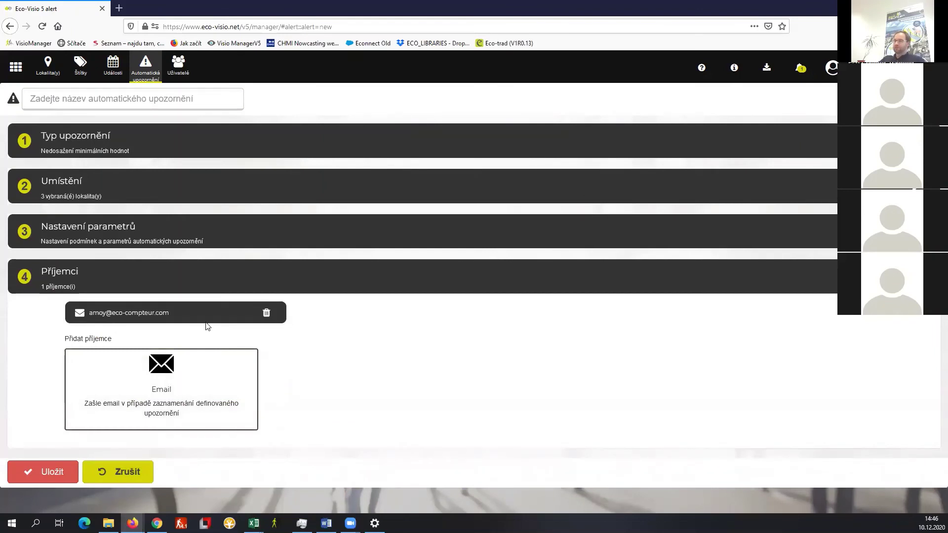
pyautogui.click(227, 371)
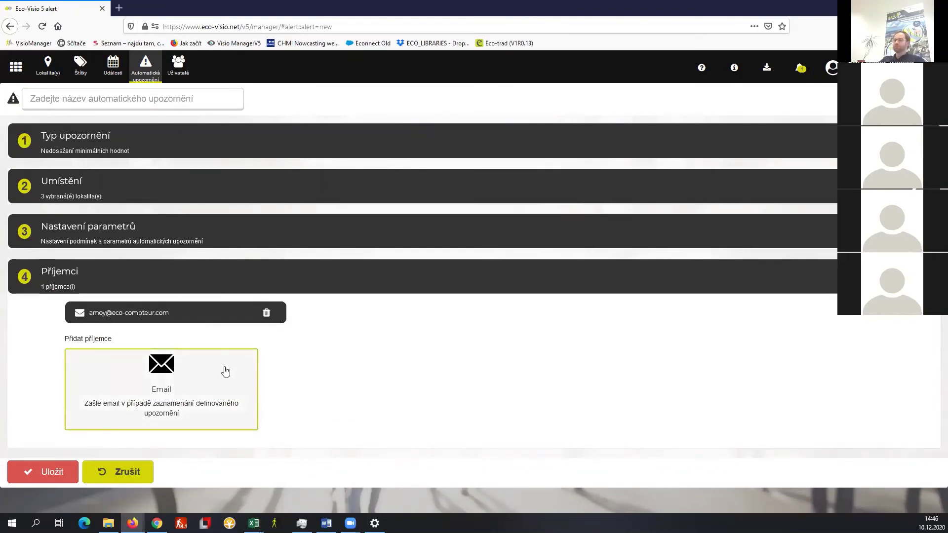
pyautogui.click(198, 371)
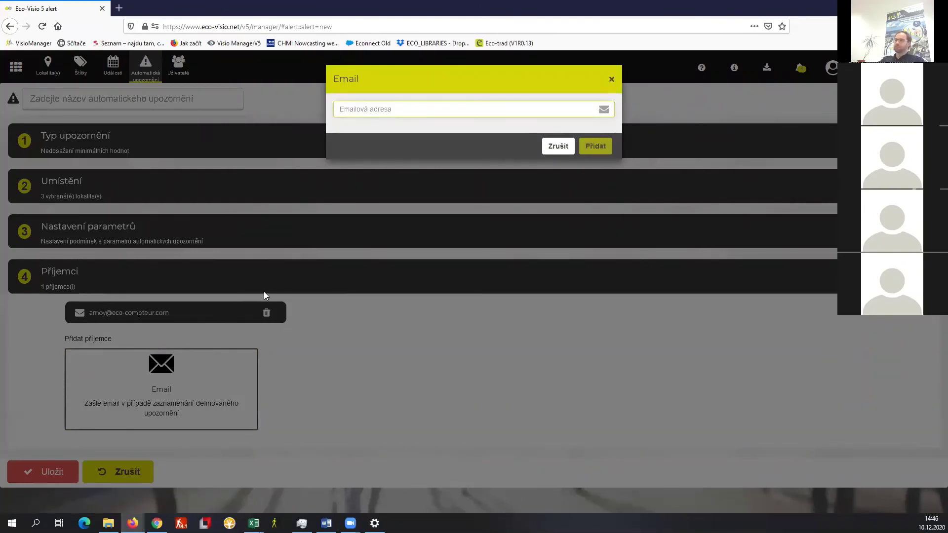
pyautogui.click(557, 148)
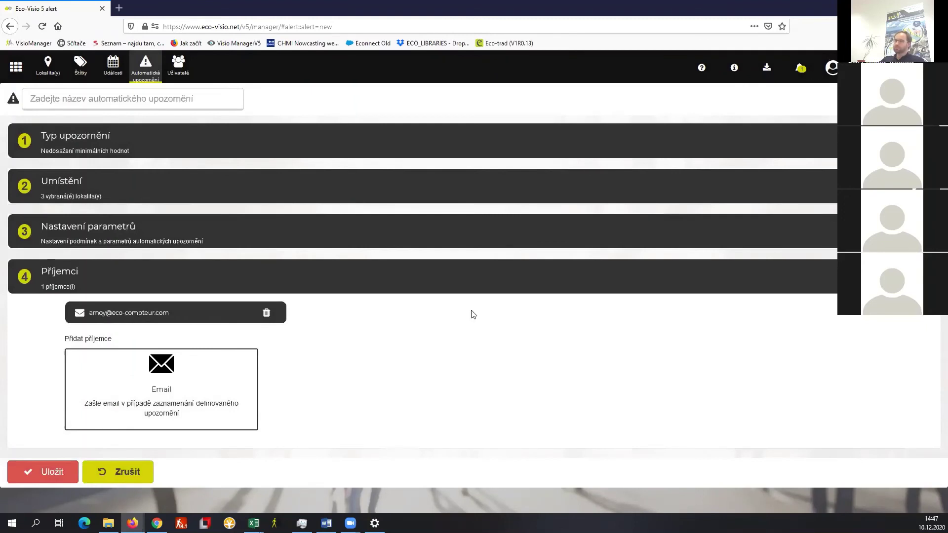
# - Discard the unsaved new alert and open the user management list (Uživatelé), sorting it by e-mail
pyautogui.click(116, 474)
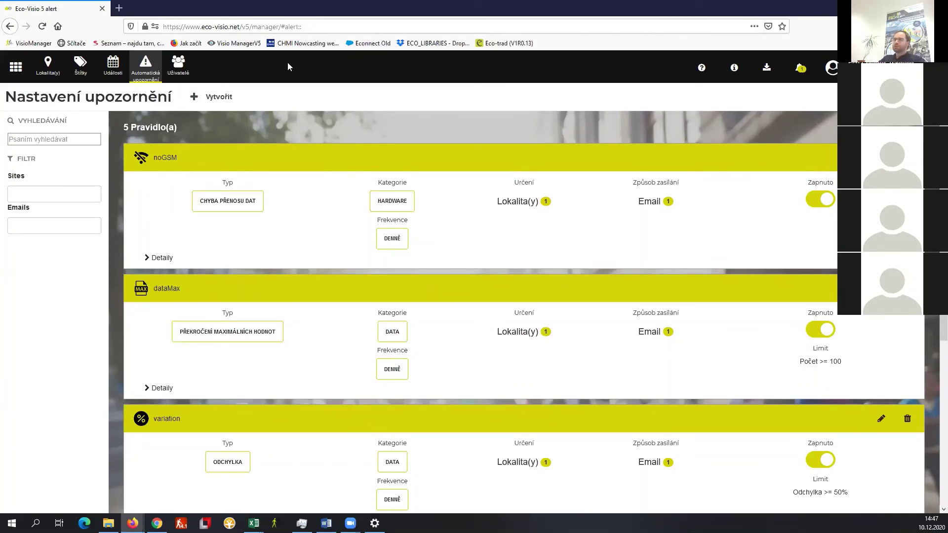
pyautogui.click(183, 69)
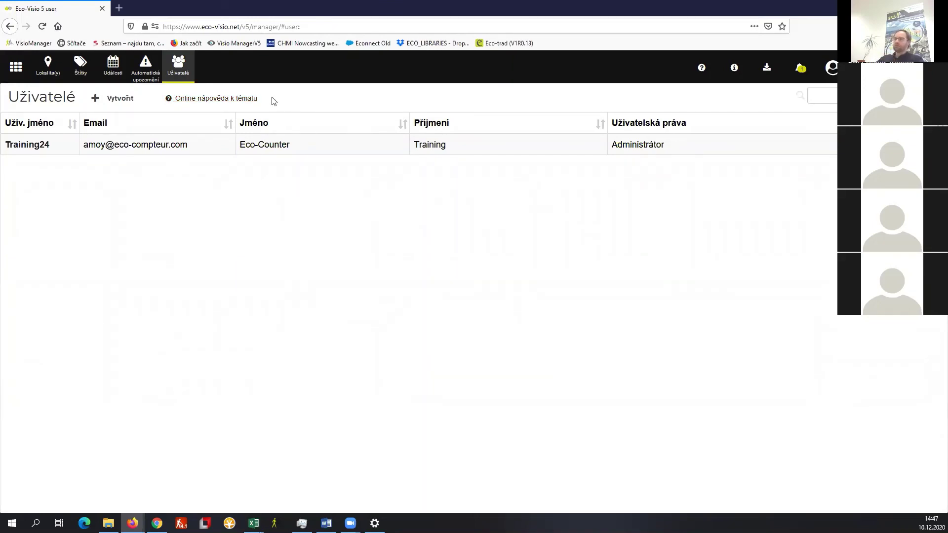
pyautogui.click(193, 121)
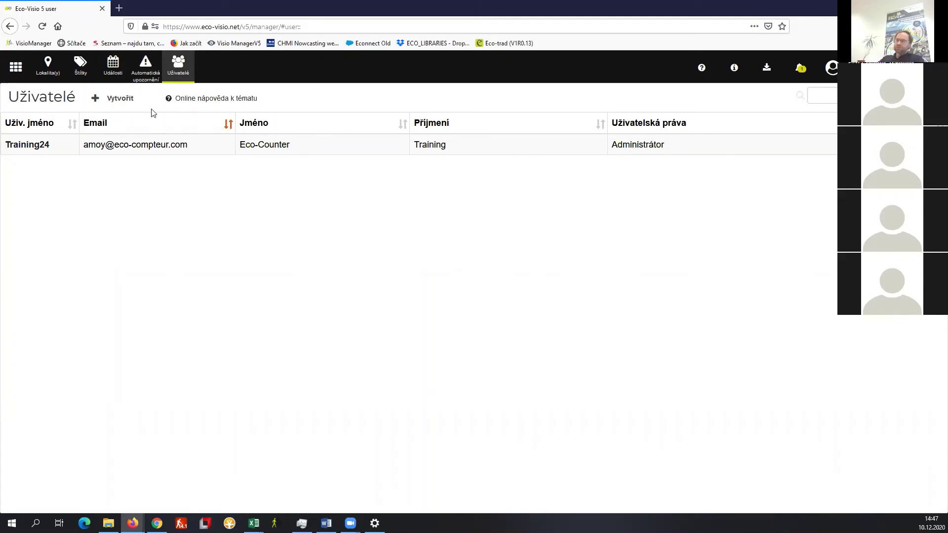
# - Start a new user and examine the form's name and password fields and the options for Uživatelská práva
pyautogui.click(123, 105)
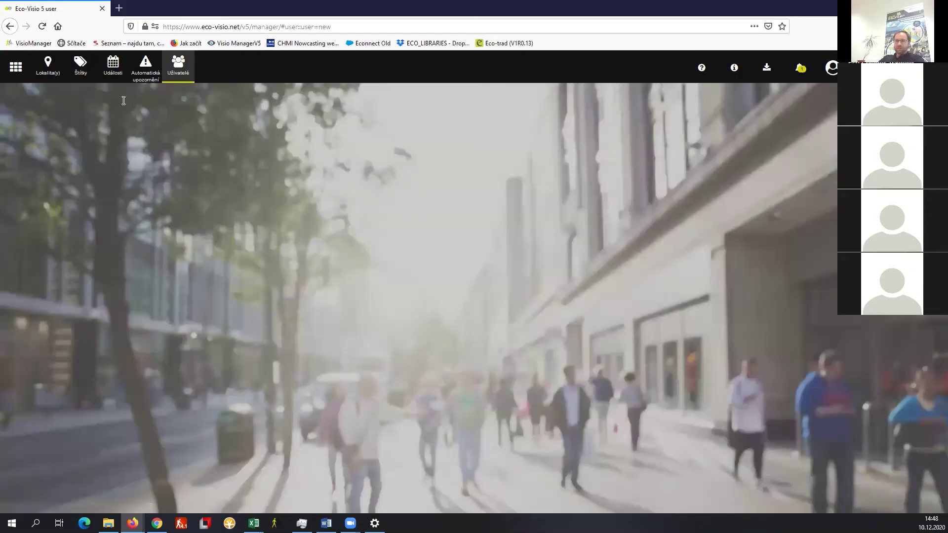
pyautogui.click(81, 173)
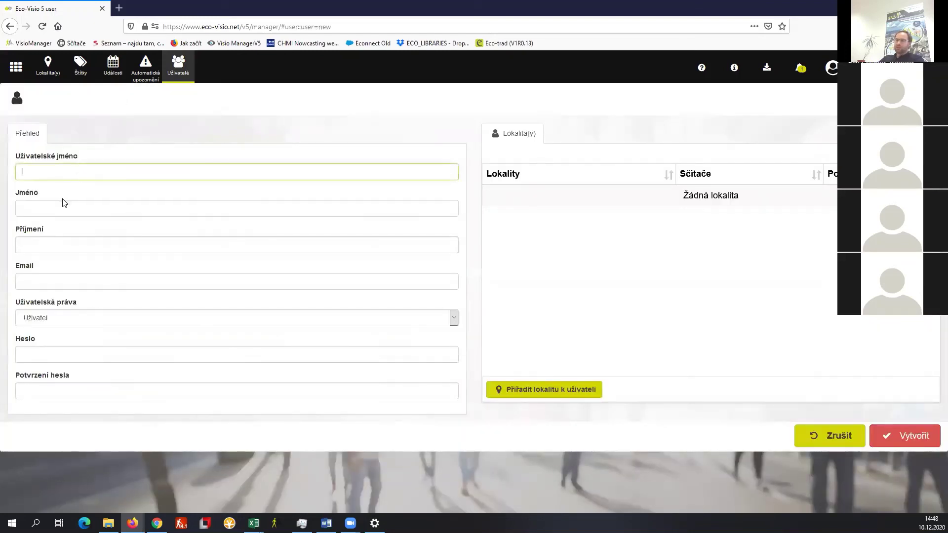
pyautogui.click(60, 206)
pyautogui.click(57, 245)
pyautogui.click(78, 320)
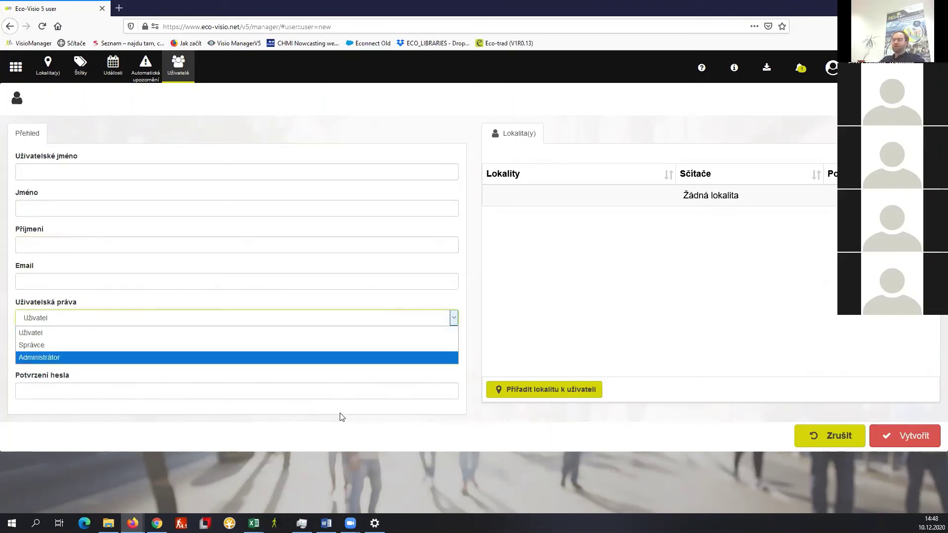
pyautogui.click(201, 375)
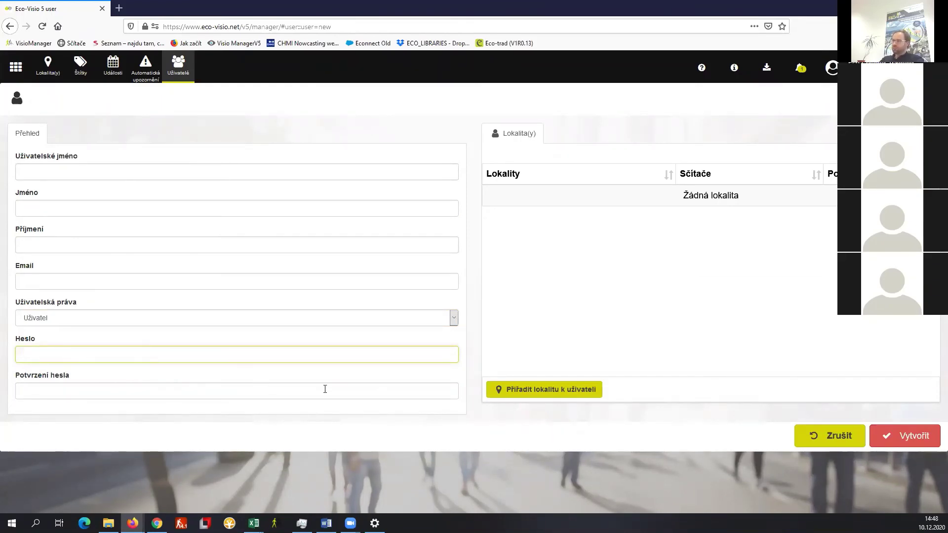
# - View the location selection for the new user and the user rights options, then return to the user list without creating the account
pyautogui.click(525, 389)
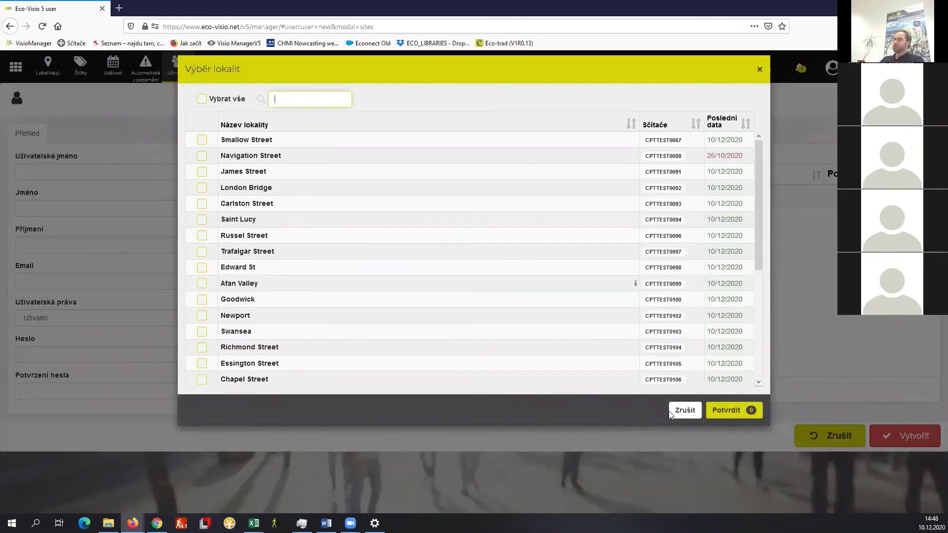
pyautogui.click(684, 410)
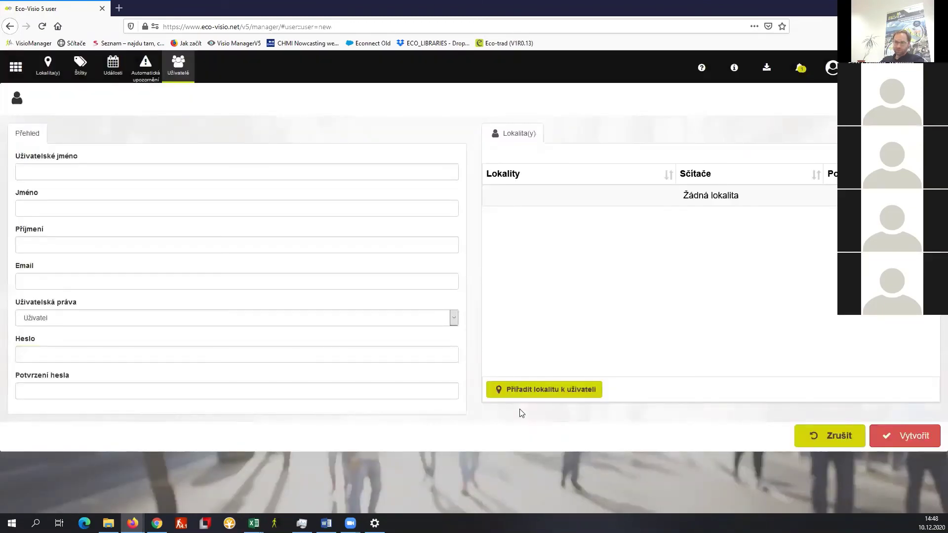
pyautogui.click(351, 321)
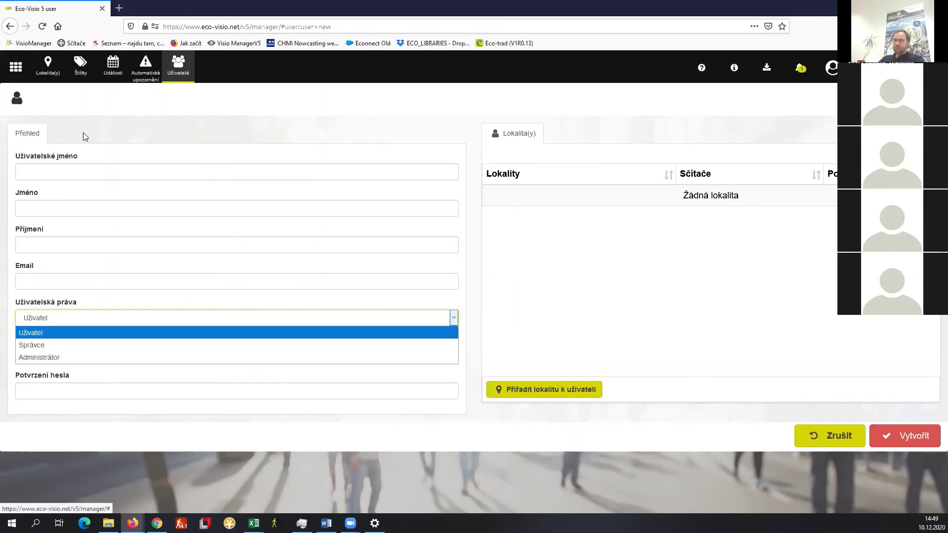
pyautogui.click(179, 74)
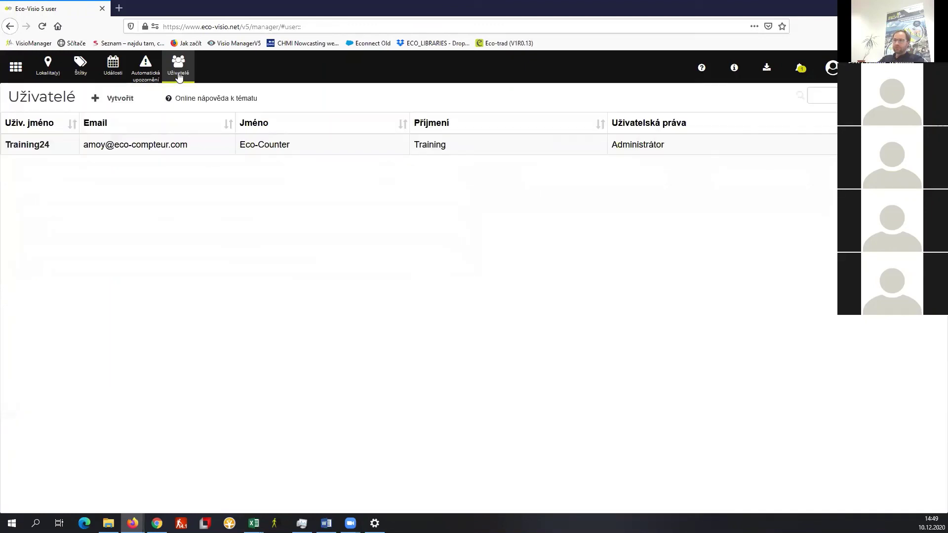
# - Open the existing Administrátor account in edit mode and look through its details and assigned locations
pyautogui.click(44, 145)
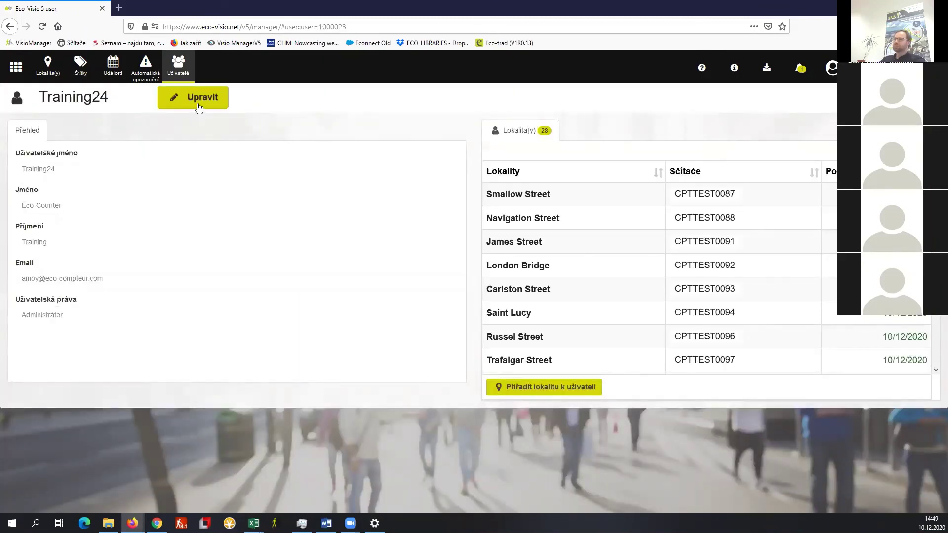
pyautogui.click(199, 107)
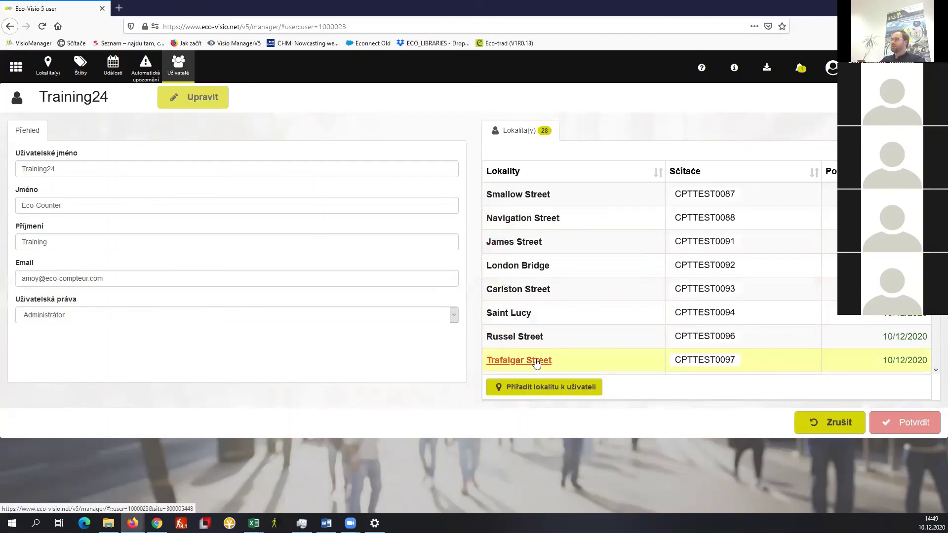
pyautogui.scroll(-3, 532, 364)
pyautogui.scroll(3, 537, 364)
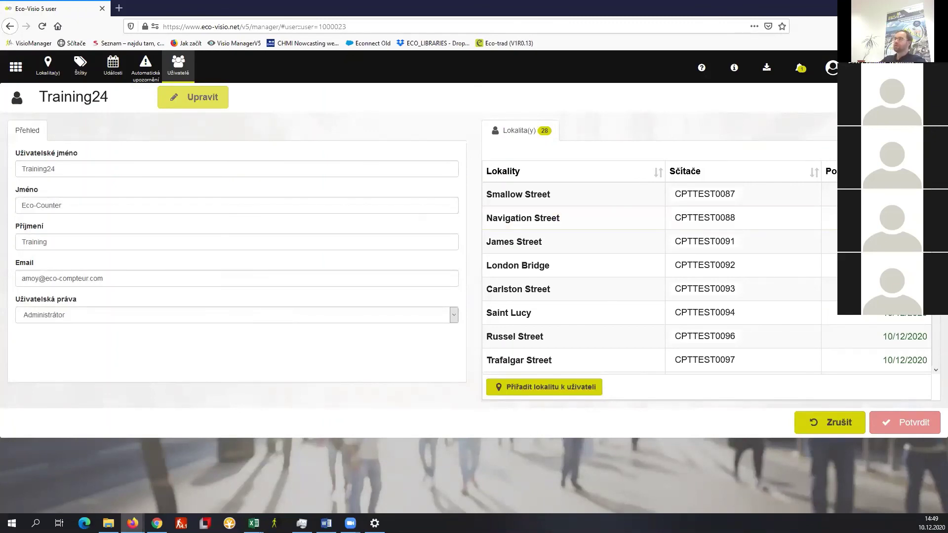
# - View the signed-in user's profile information and the password change fields (Změna hesla), cancelling without changes
pyautogui.click(832, 68)
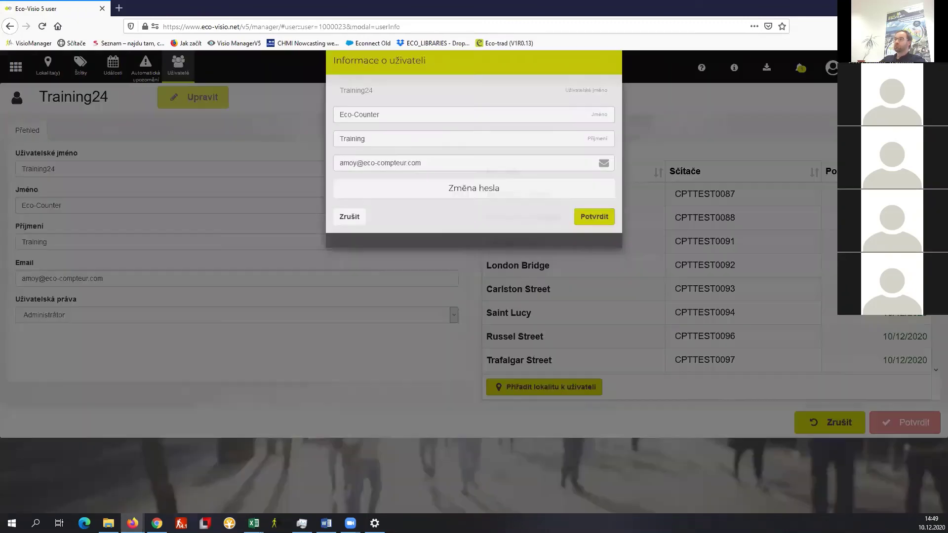
pyautogui.click(500, 209)
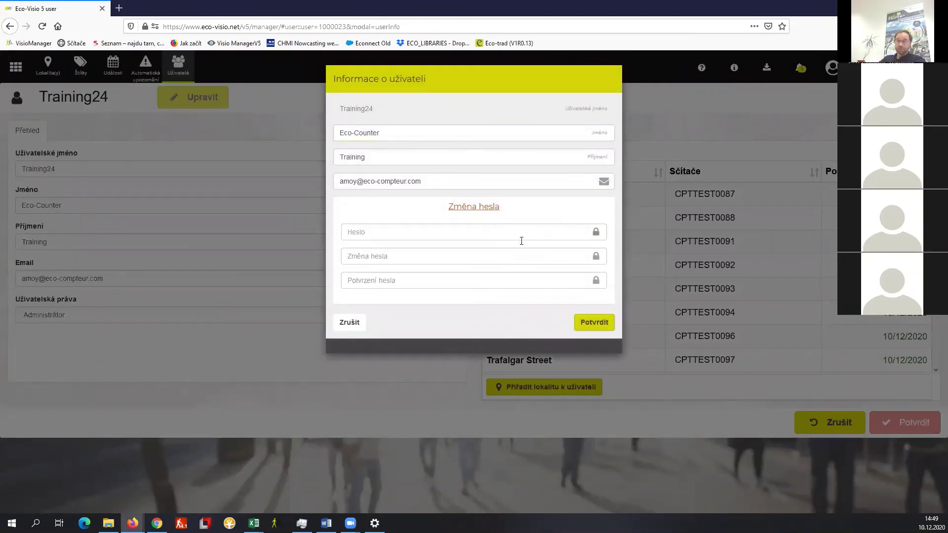
pyautogui.click(349, 325)
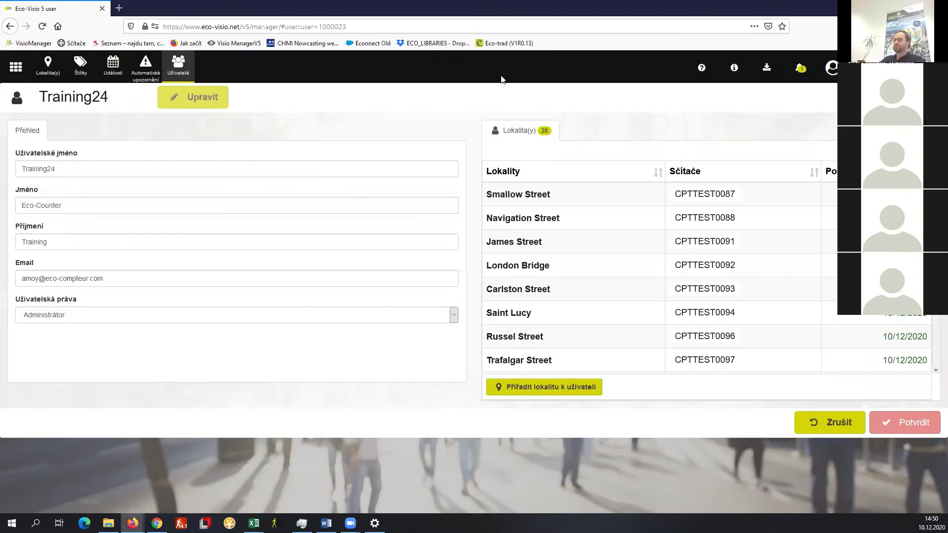
# - Leave the account editing for the user list, view the Lokalita(y) overview and go to the welcome page
pyautogui.click(185, 78)
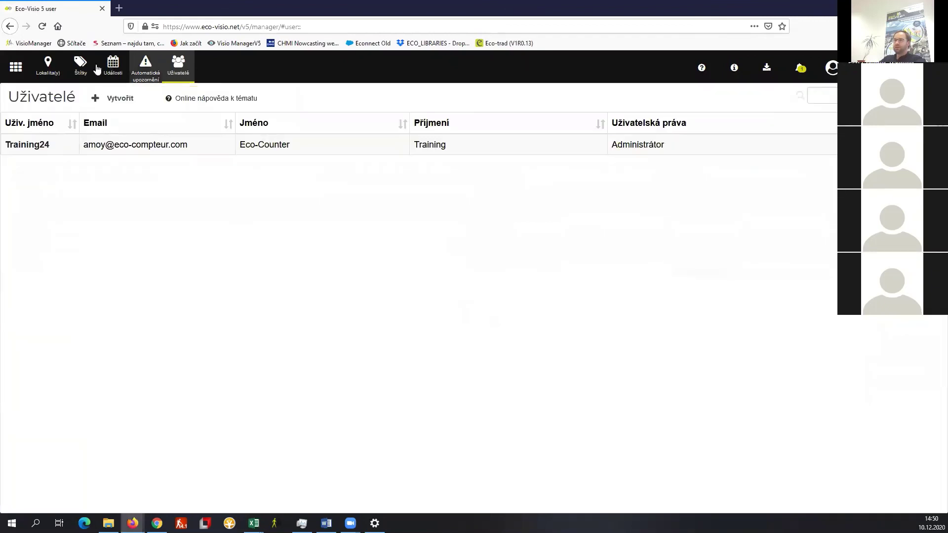
pyautogui.click(51, 69)
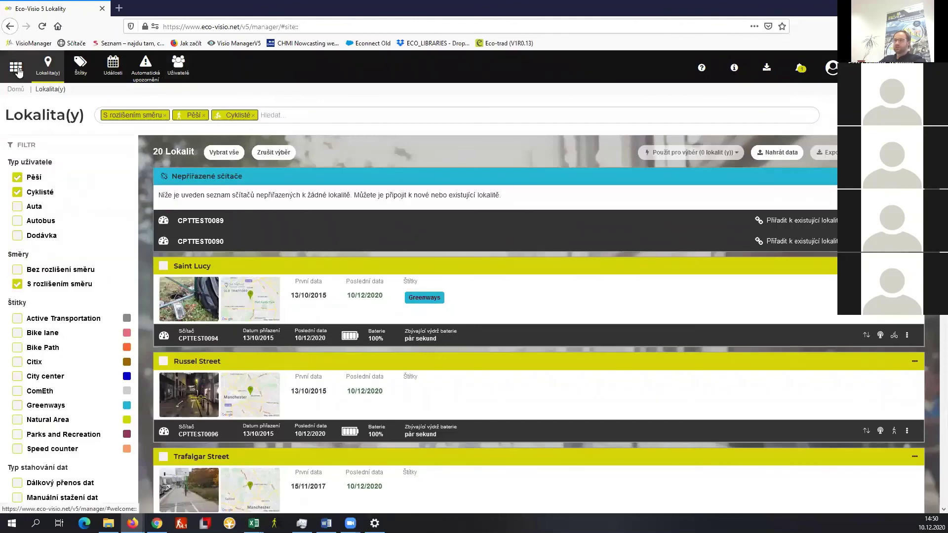
pyautogui.click(17, 69)
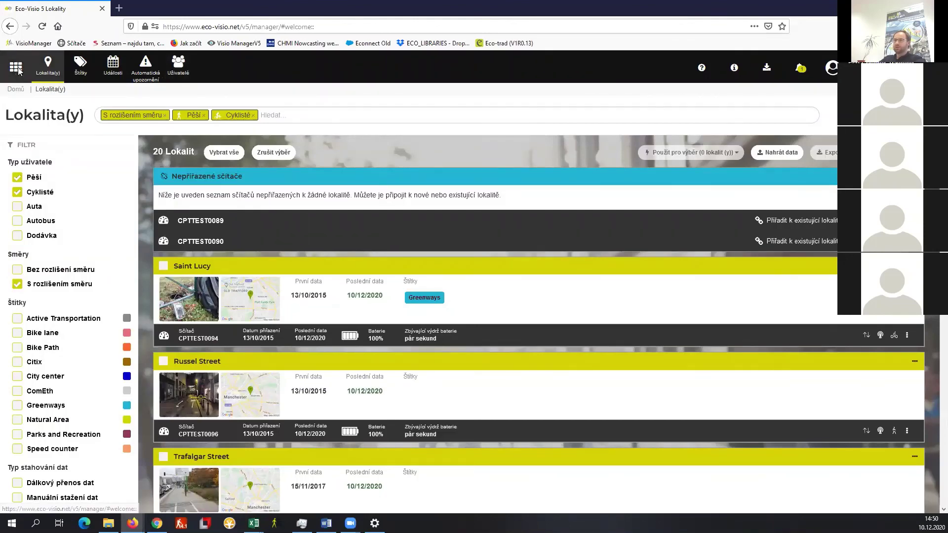